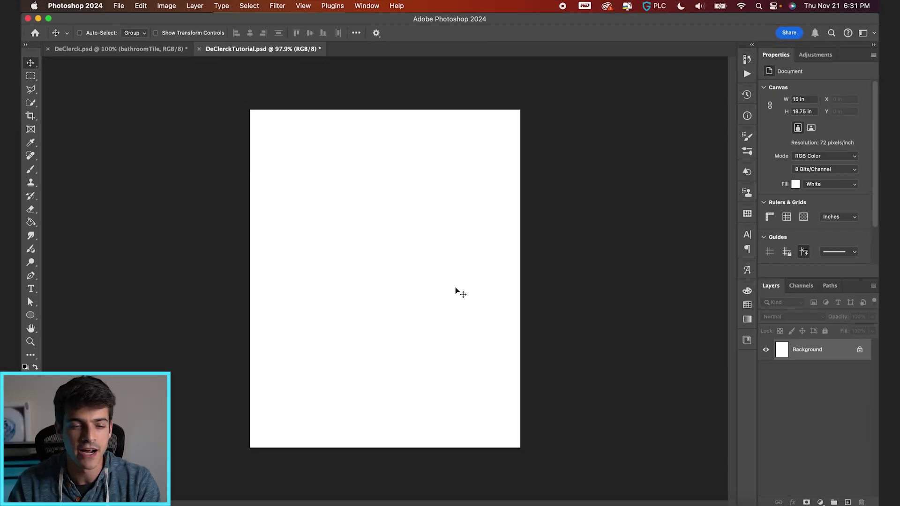
Check the canvas dimensions in Image Size without changing anything.
{"action": "left_click", "coordinate": [168, 6]}
{"action": "left_click", "coordinate": [178, 82]}
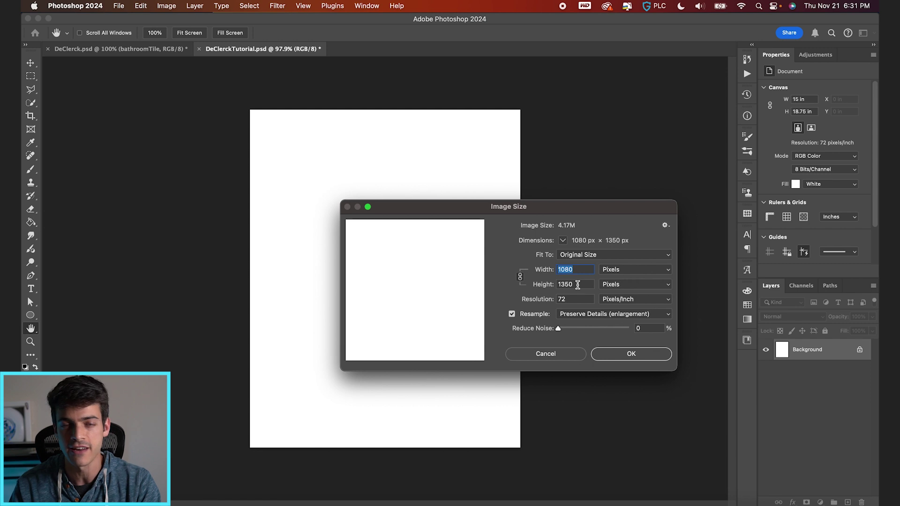
{"action": "left_click", "coordinate": [545, 354]}
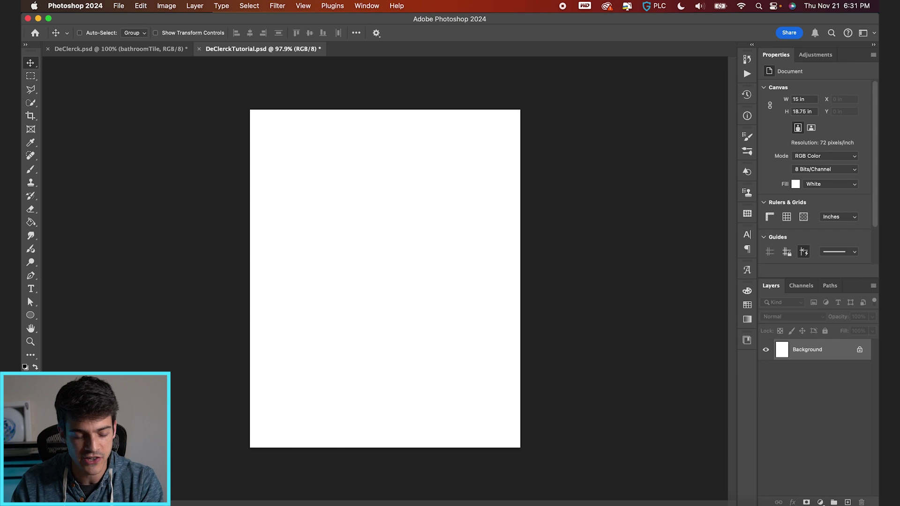
Place bathroomTile.psd and enlarge it to cover the whole canvas.
{"action": "key", "text": "super+Tab"}
{"action": "left_click_drag", "start_coordinate": [174, 73], "coordinate": [330, 338]}
{"action": "left_click_drag", "start_coordinate": [517, 107], "coordinate": [525, 98]}
{"action": "key", "text": "Return"}
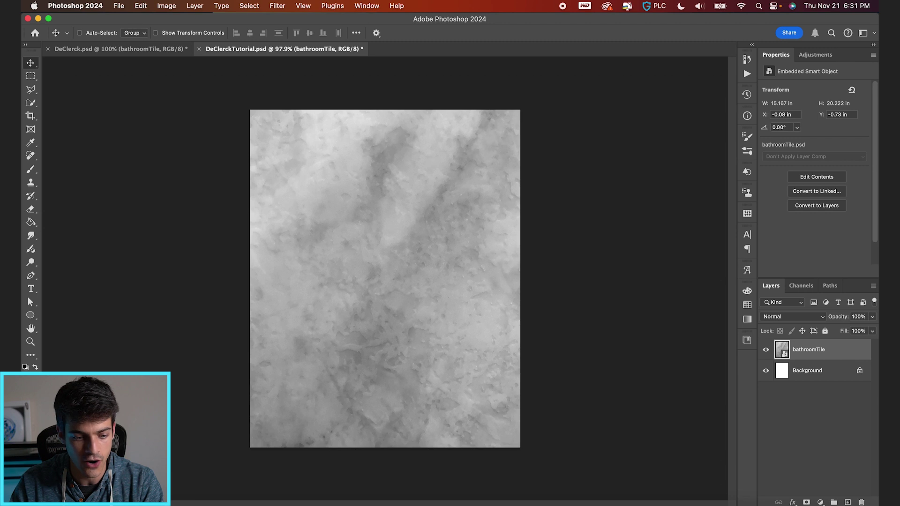
Place OfficeChair.psd above it, enlarged to cover the whole canvas.
{"action": "key", "text": "super+Tab"}
{"action": "left_click_drag", "start_coordinate": [173, 115], "coordinate": [390, 324]}
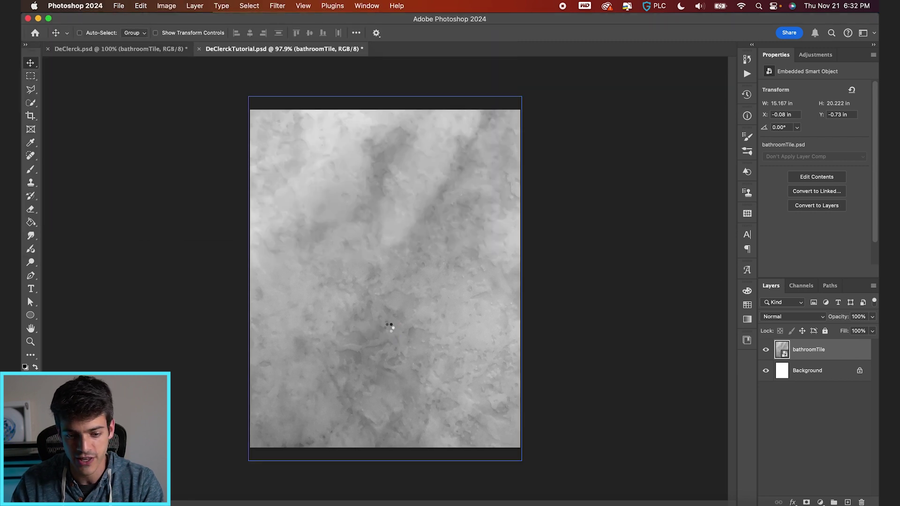
{"action": "left_click_drag", "start_coordinate": [518, 105], "coordinate": [526, 104]}
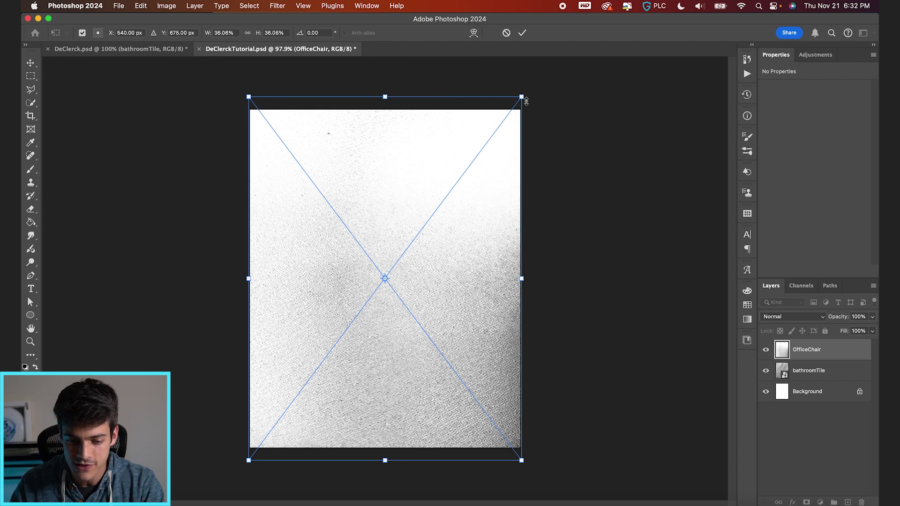
{"action": "left_click", "coordinate": [809, 371]}
Set OfficeChair to Multiply at 30% opacity and bathroomTile to 50% opacity.
{"action": "left_click_drag", "start_coordinate": [841, 319], "coordinate": [831, 319]}
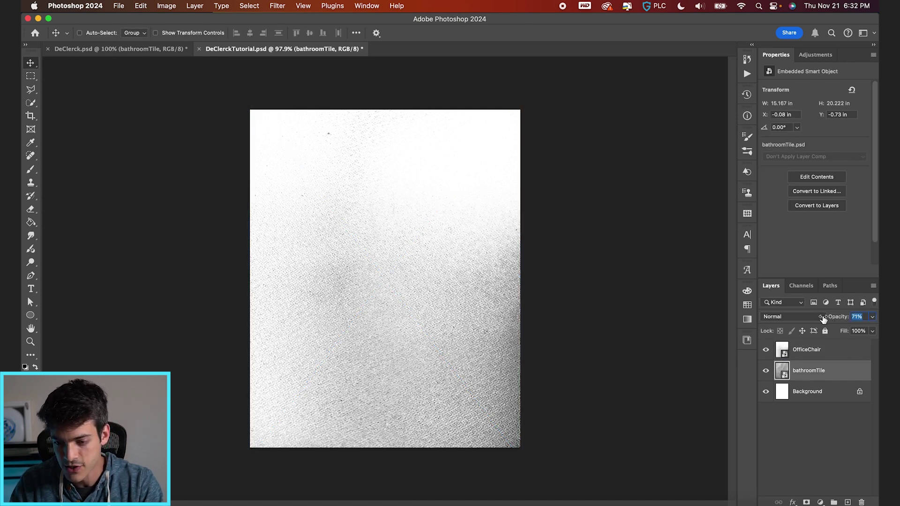
{"action": "left_click", "coordinate": [807, 349]}
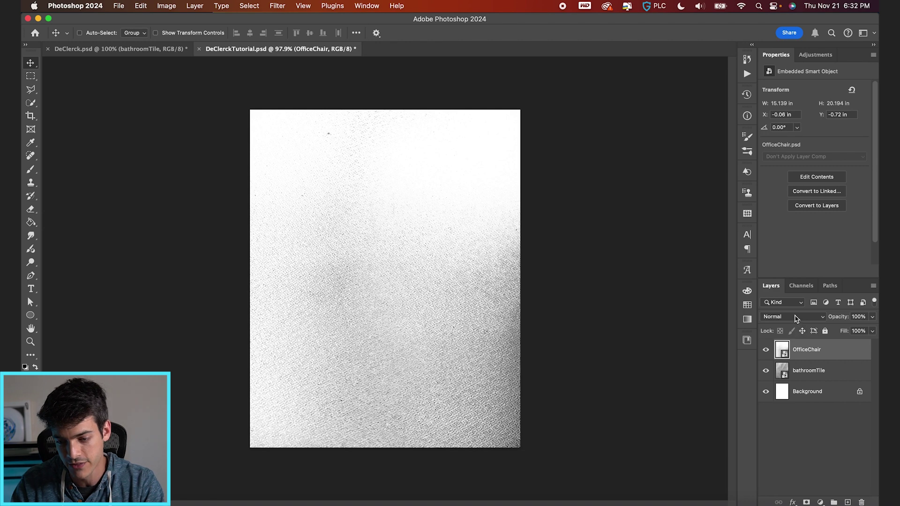
{"action": "left_click", "coordinate": [796, 317]}
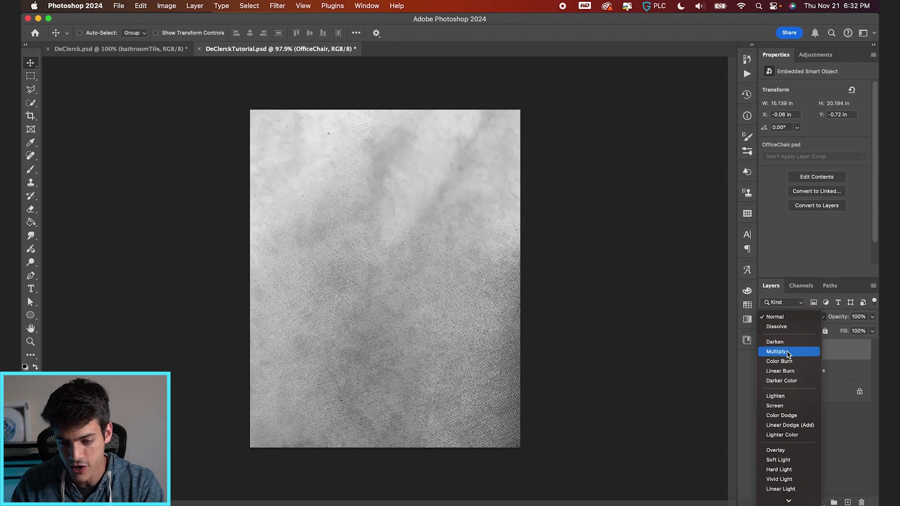
{"action": "left_click", "coordinate": [776, 352]}
{"action": "left_click_drag", "start_coordinate": [839, 317], "coordinate": [805, 317]}
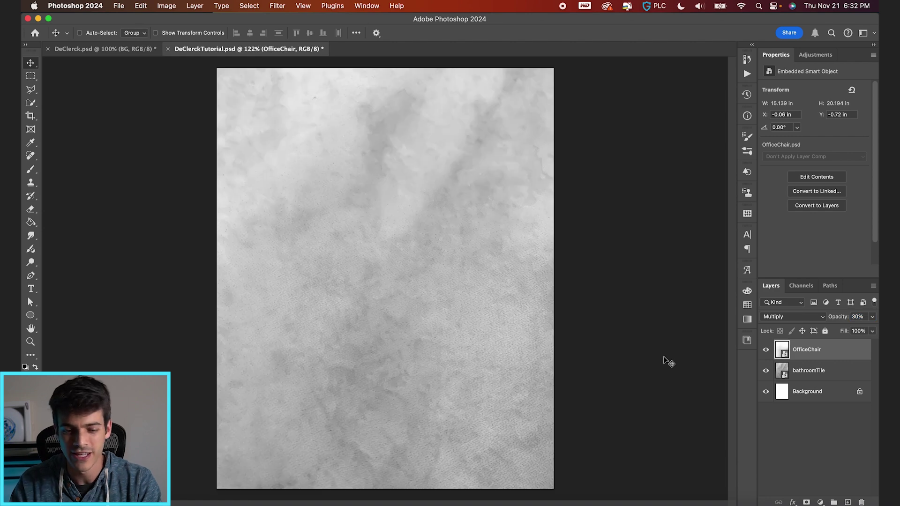
{"action": "left_click", "coordinate": [793, 372]}
{"action": "left_click_drag", "start_coordinate": [839, 320], "coordinate": [829, 319]}
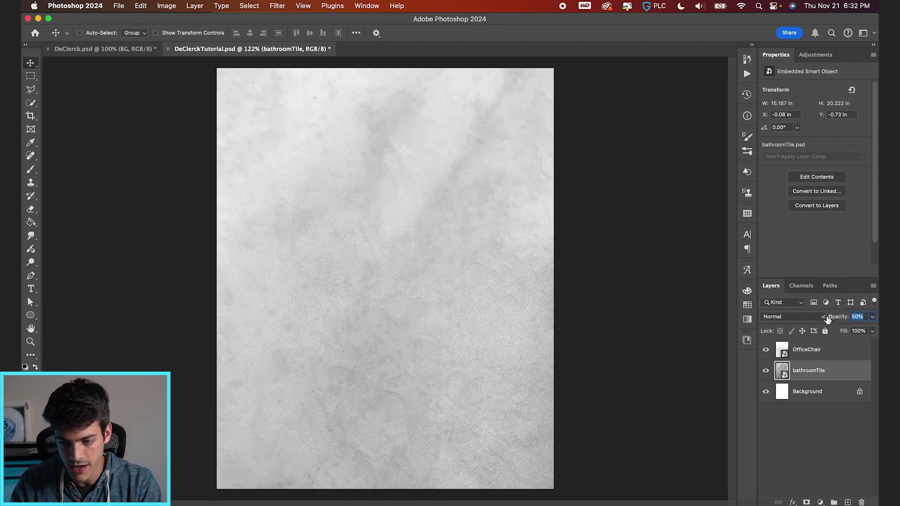
Toggle a texture layer's visibility to compare, leaving OfficeChair shown.
{"action": "left_click", "coordinate": [793, 354]}
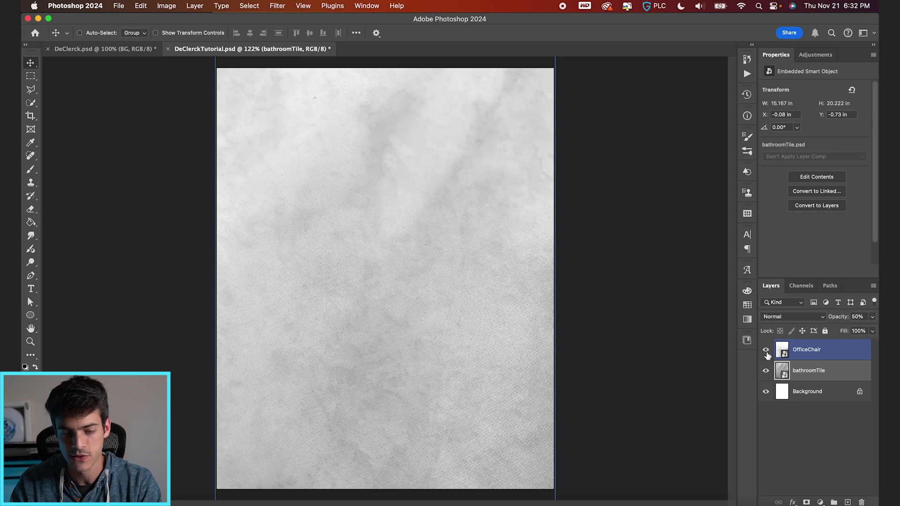
{"action": "left_click", "coordinate": [767, 369]}
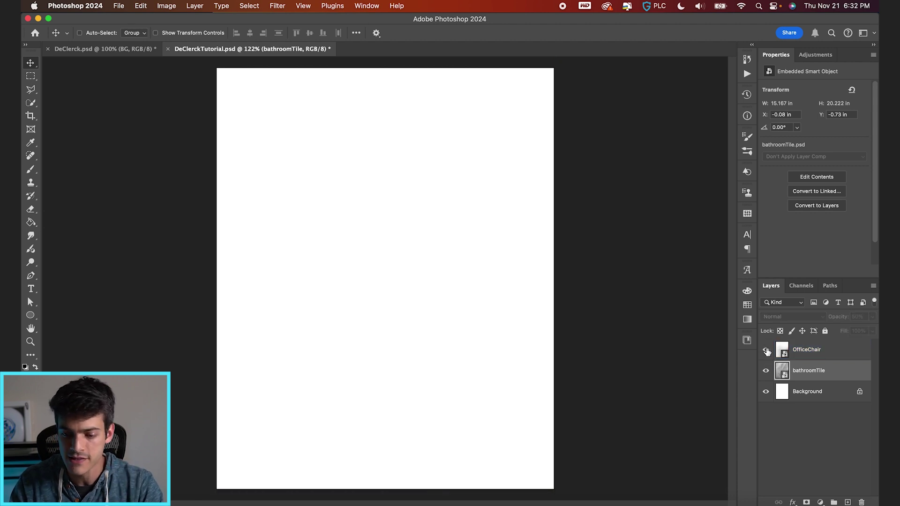
{"action": "left_click", "coordinate": [767, 351]}
{"action": "scroll", "coordinate": [502, 251], "scroll_direction": "down", "scroll_amount": 1}
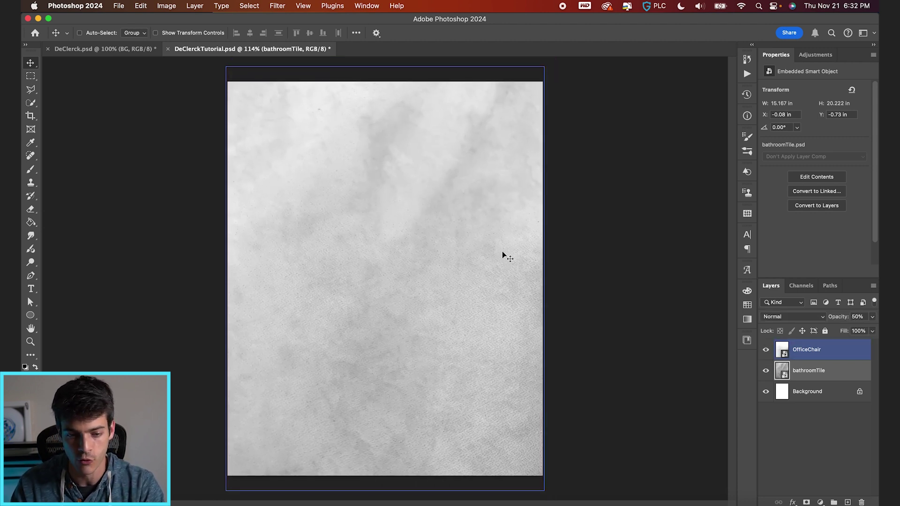
Add a Selective Color layer setting Whites to Magenta +7 and Yellow +16.
{"action": "left_click", "coordinate": [810, 359]}
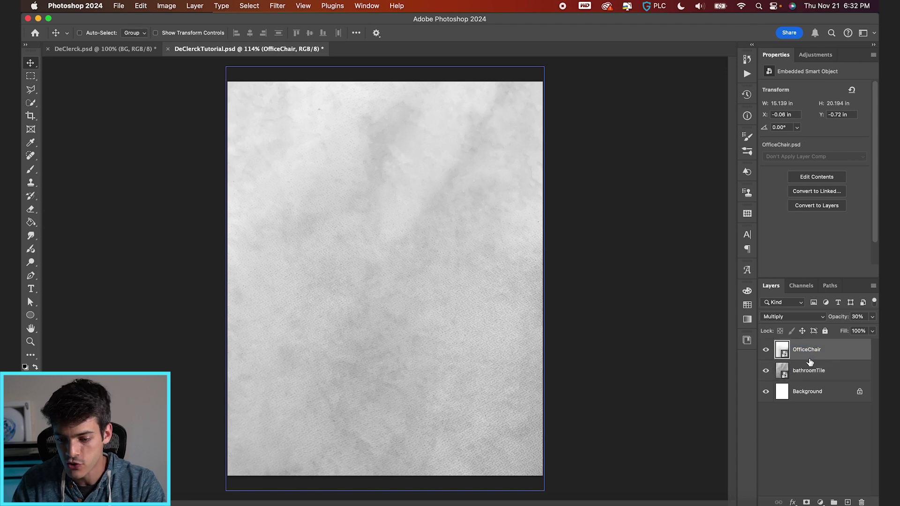
{"action": "left_click", "coordinate": [821, 502]}
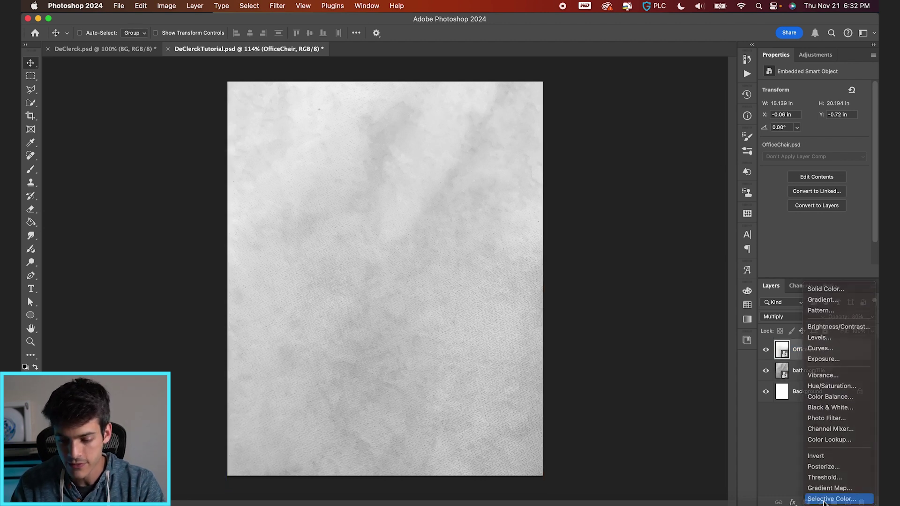
{"action": "left_click", "coordinate": [824, 500]}
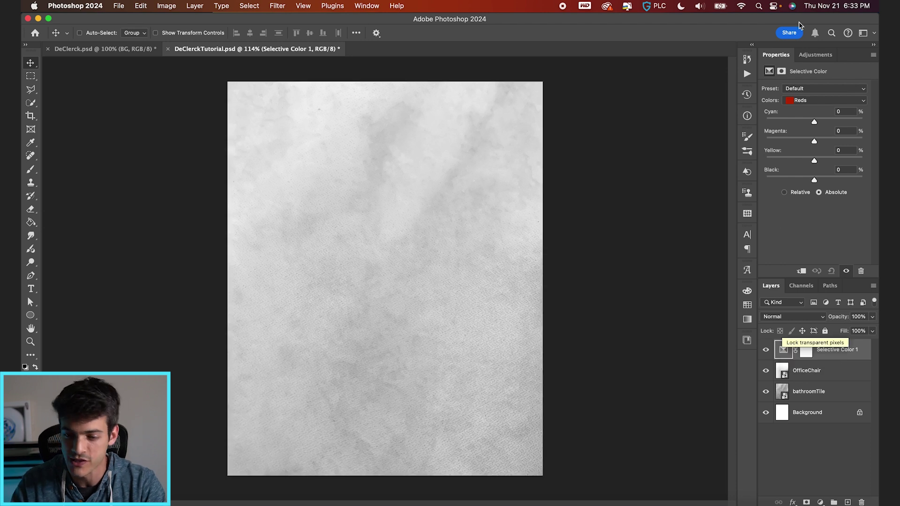
{"action": "left_click", "coordinate": [819, 103]}
{"action": "left_click", "coordinate": [814, 107]}
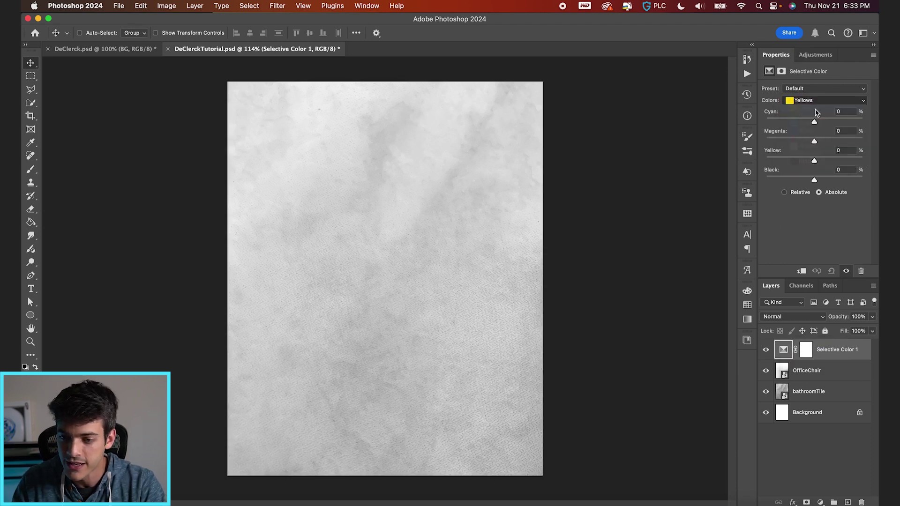
{"action": "left_click", "coordinate": [814, 101]}
{"action": "left_click", "coordinate": [814, 140]}
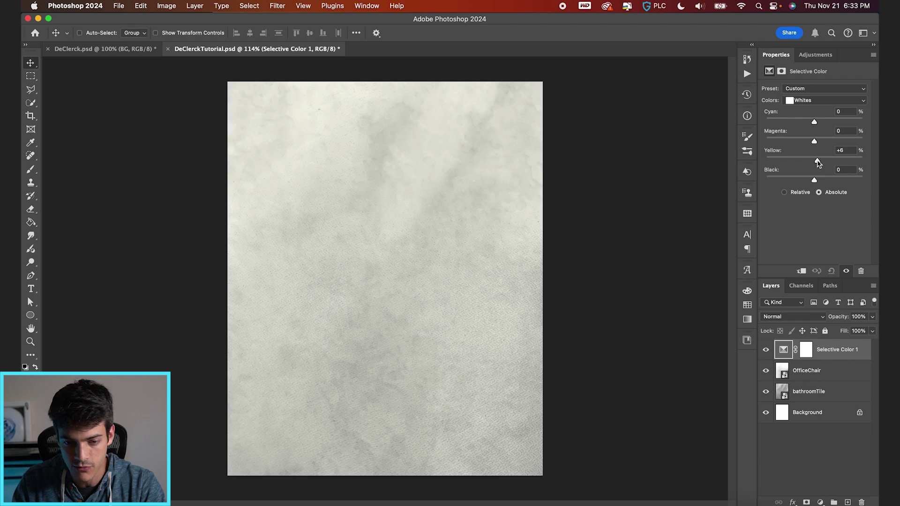
{"action": "left_click_drag", "start_coordinate": [814, 142], "coordinate": [818, 144]}
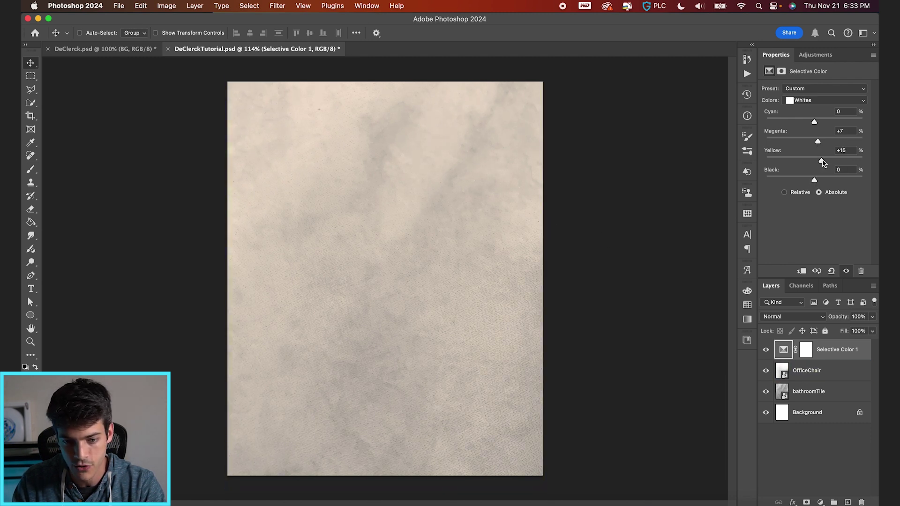
{"action": "left_click_drag", "start_coordinate": [824, 162], "coordinate": [822, 162]}
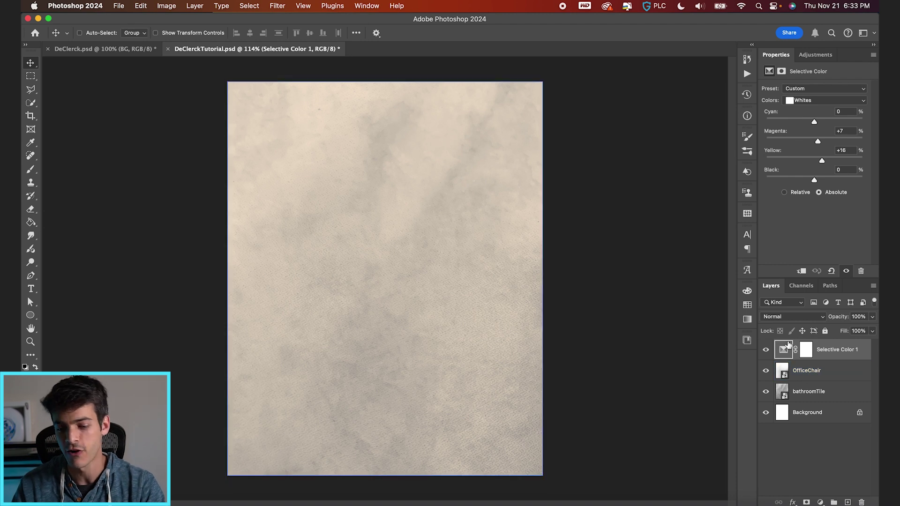
{"action": "left_click", "coordinate": [800, 370]}
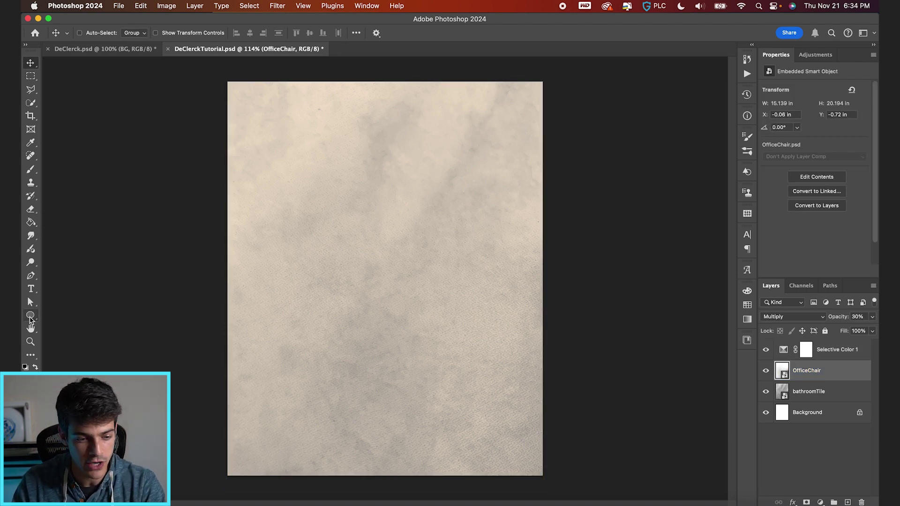
Draw a large circle with the Ellipse tool.
{"action": "left_click", "coordinate": [31, 316]}
{"action": "left_click", "coordinate": [30, 317]}
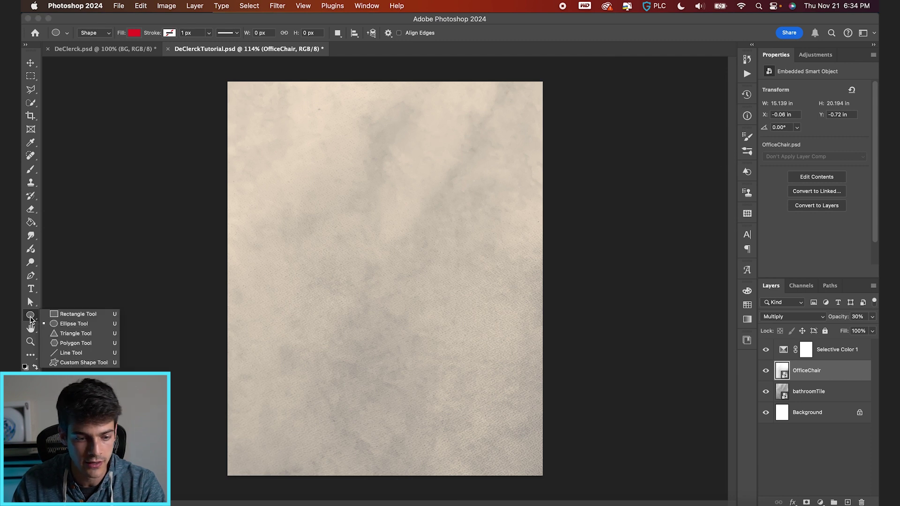
{"action": "left_click", "coordinate": [67, 326]}
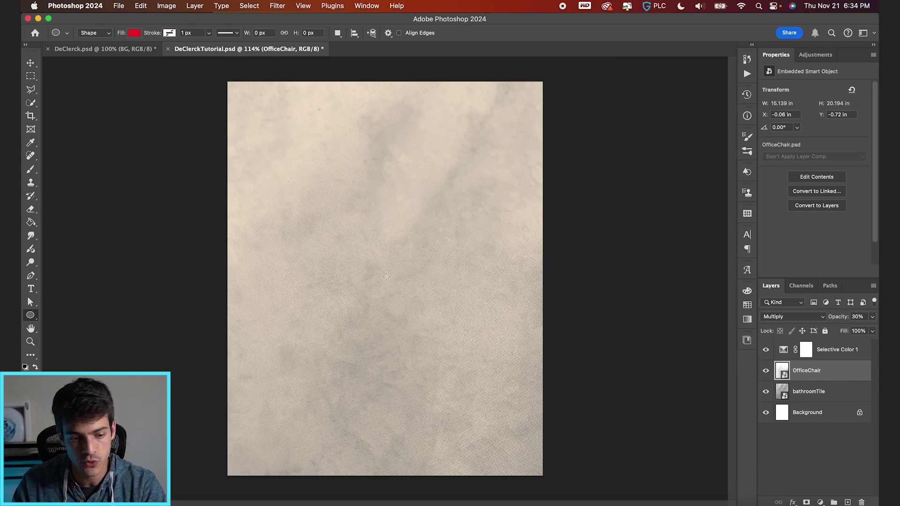
{"action": "left_click_drag", "start_coordinate": [349, 293], "coordinate": [483, 158]}
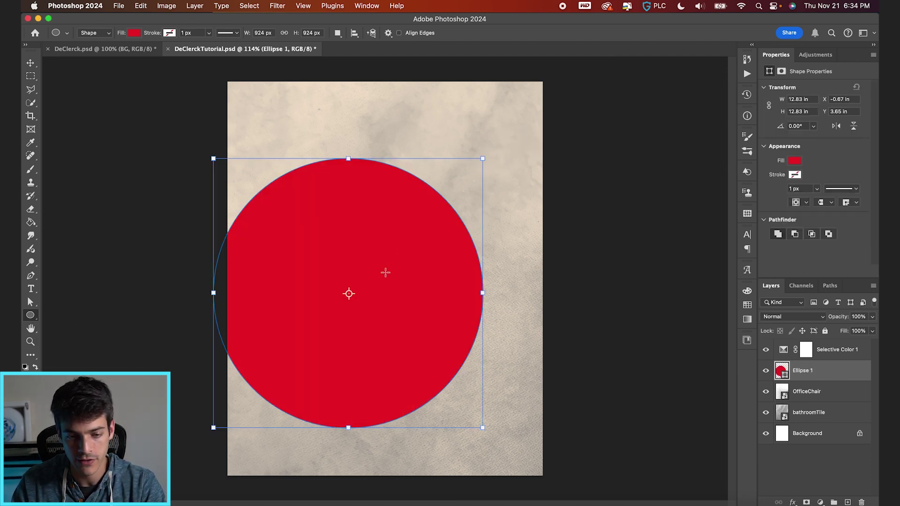
Centre the red circle horizontally and vertically on the canvas.
{"action": "key", "text": "v"}
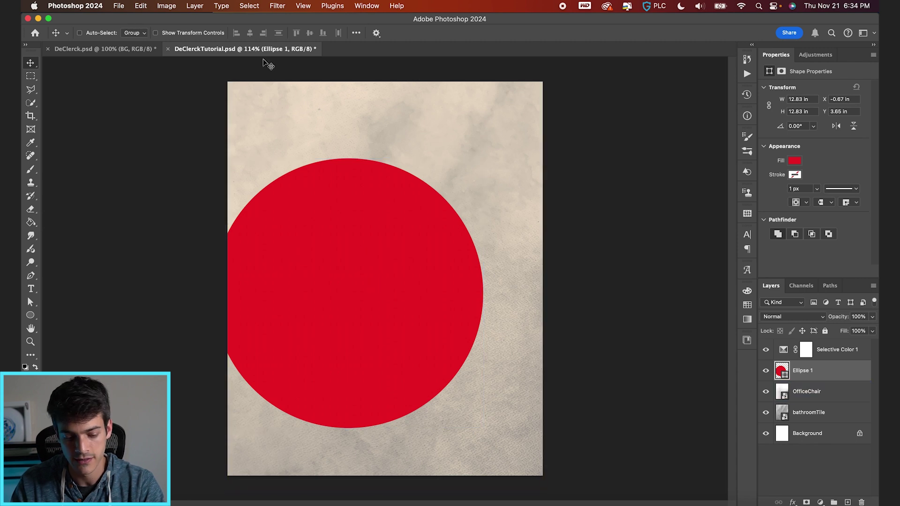
{"action": "key", "text": "super+a"}
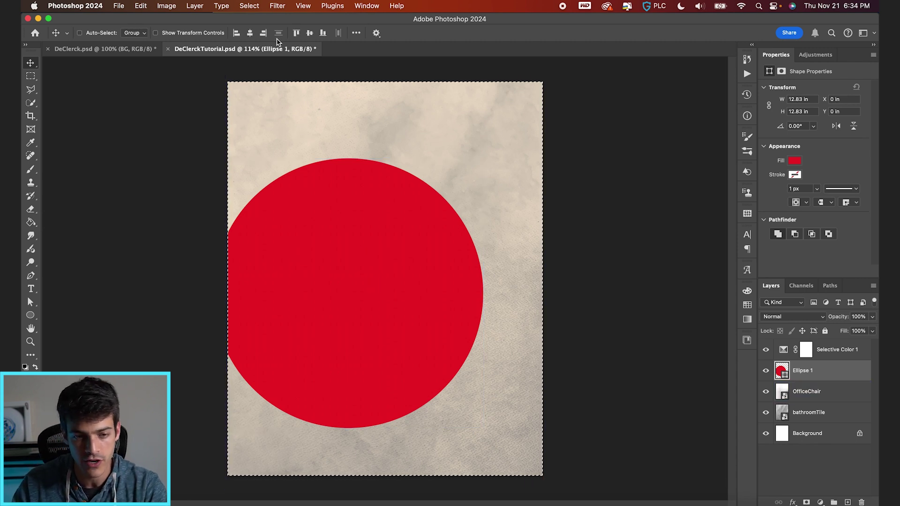
{"action": "left_click", "coordinate": [251, 34]}
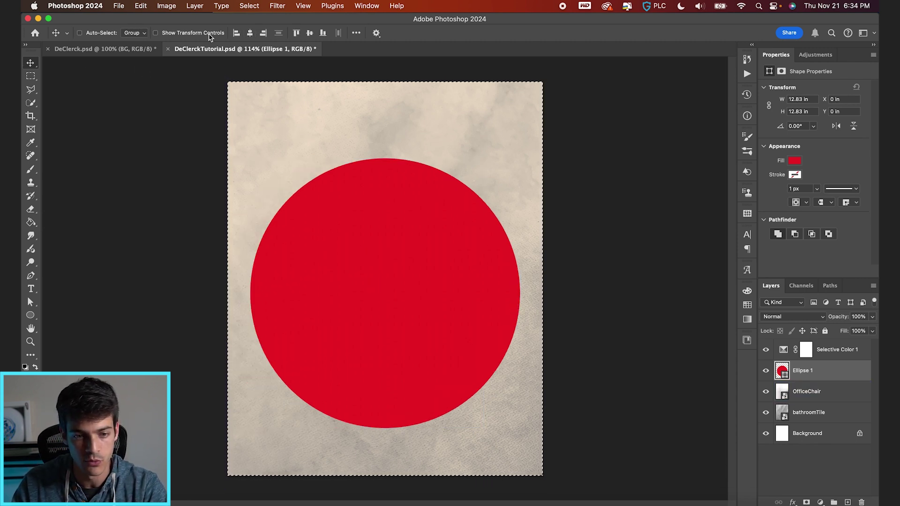
{"action": "left_click", "coordinate": [313, 34]}
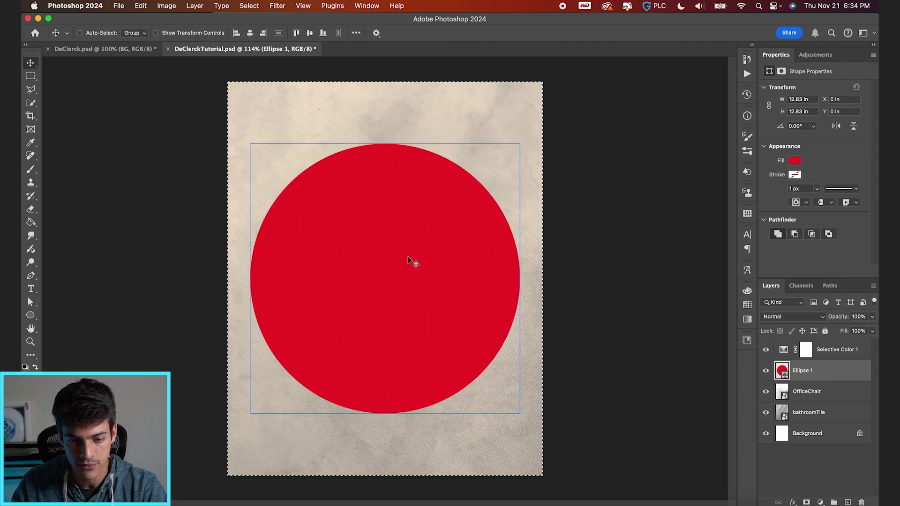
{"action": "key", "text": "super+d"}
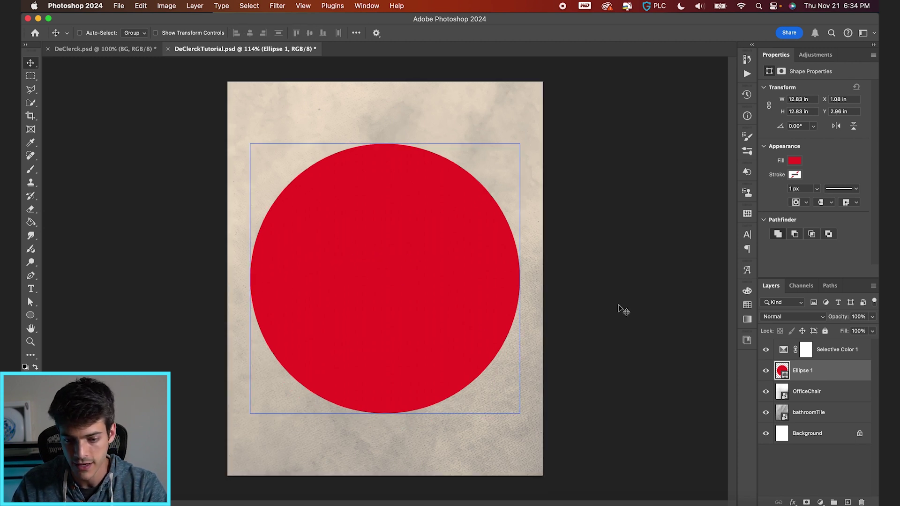
Show the grid and shrink the red circle to about 94% around its centre.
{"action": "key", "text": "super+apostrophe"}
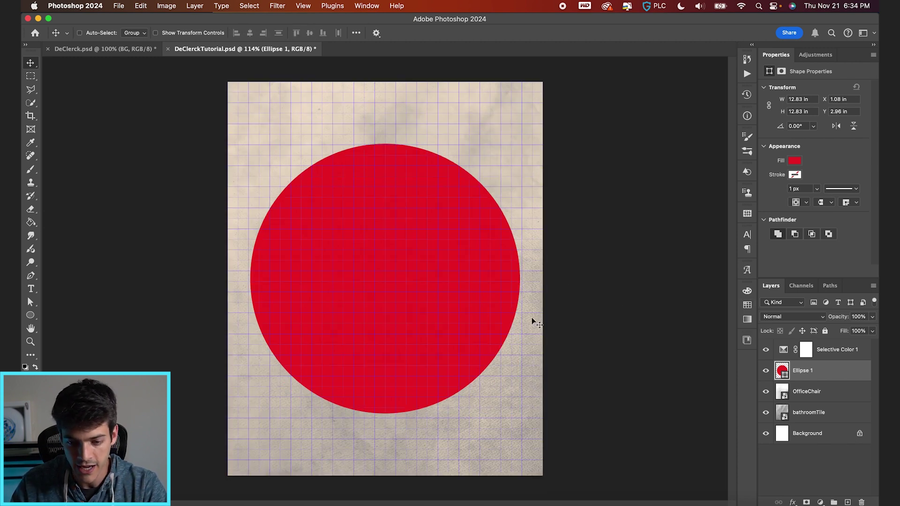
{"action": "scroll", "coordinate": [520, 296], "scroll_direction": "up", "scroll_amount": 3}
{"action": "scroll", "coordinate": [519, 283], "scroll_direction": "up", "scroll_amount": 1}
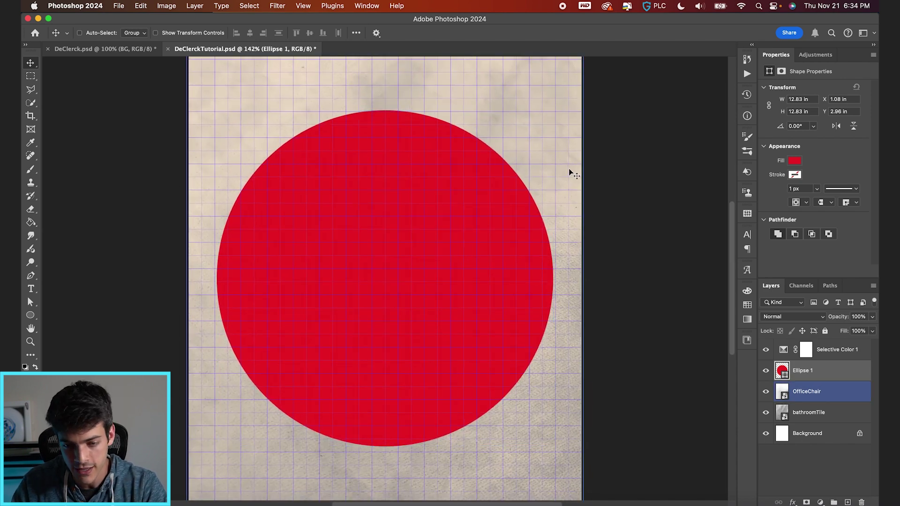
{"action": "key", "text": "super+t"}
{"action": "left_click_drag", "start_coordinate": [554, 109], "coordinate": [544, 119]}
{"action": "scroll", "coordinate": [640, 285], "scroll_direction": "up", "scroll_amount": 5}
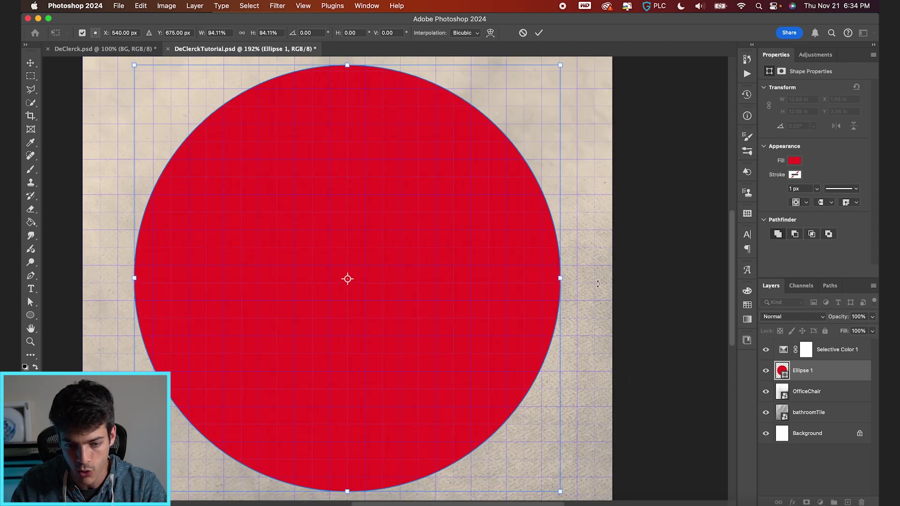
{"action": "scroll", "coordinate": [598, 284], "scroll_direction": "left", "scroll_amount": 3}
Apply the new circle size, hide the grid and save the poster.
{"action": "key", "text": "Return"}
{"action": "key", "text": "super+0"}
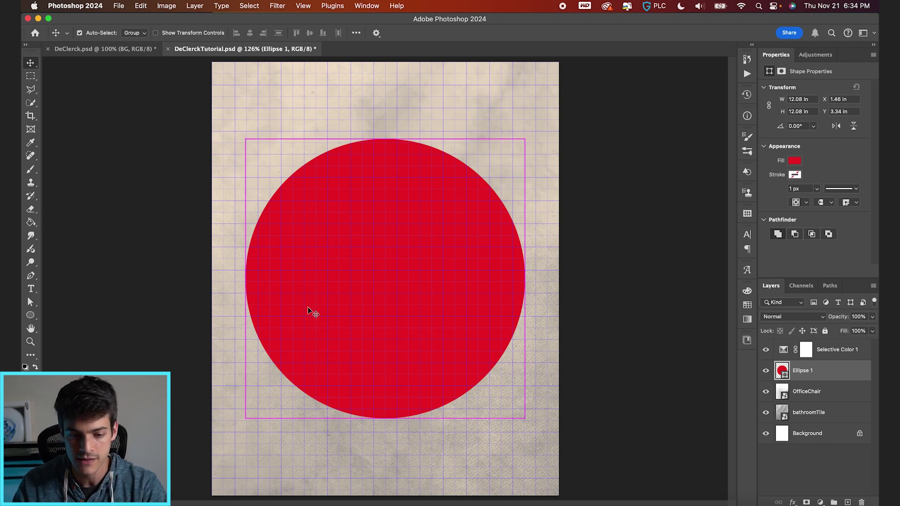
{"action": "key", "text": "super+apostrophe"}
{"action": "key", "text": "super+s"}
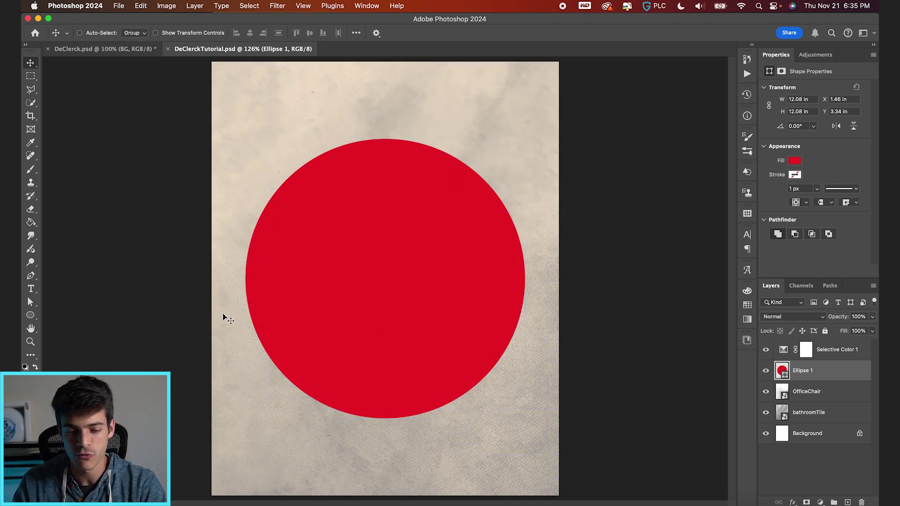
Try the RGB Red and Light Red swatches on the circle, settling on Pure Red.
{"action": "left_click", "coordinate": [748, 309]}
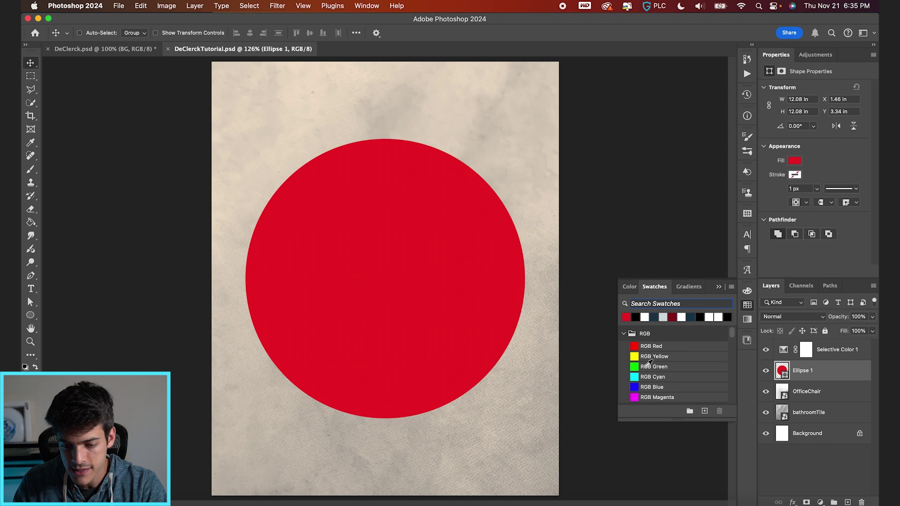
{"action": "scroll", "coordinate": [636, 342], "scroll_direction": "down", "scroll_amount": 1}
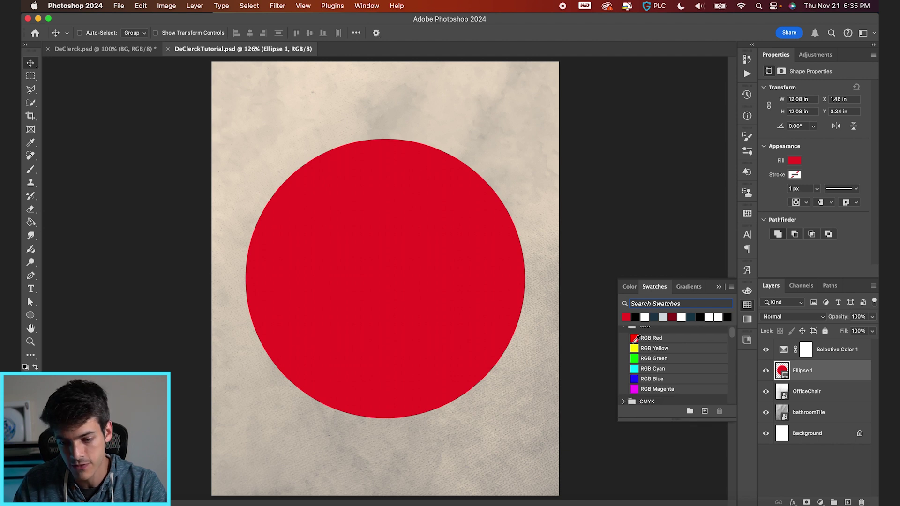
{"action": "left_click", "coordinate": [634, 338]}
{"action": "scroll", "coordinate": [638, 336], "scroll_direction": "down", "scroll_amount": 8}
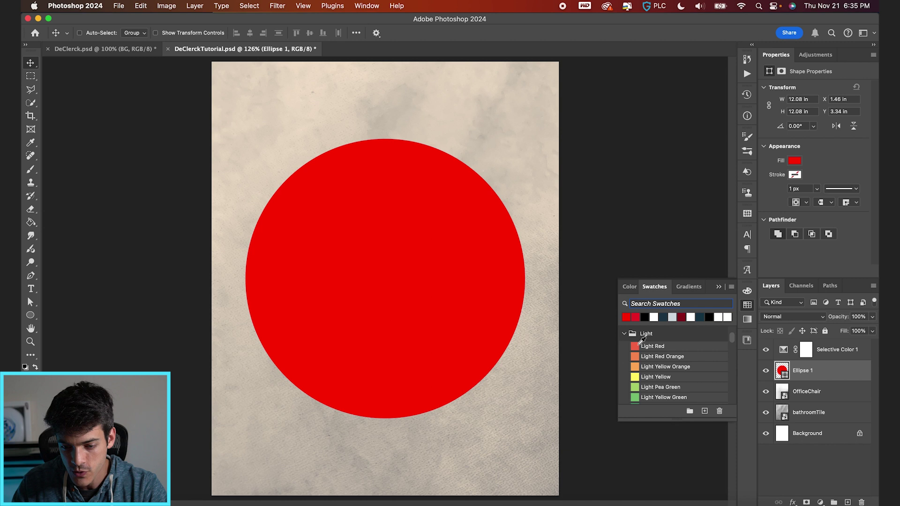
{"action": "scroll", "coordinate": [641, 339], "scroll_direction": "up", "scroll_amount": 2}
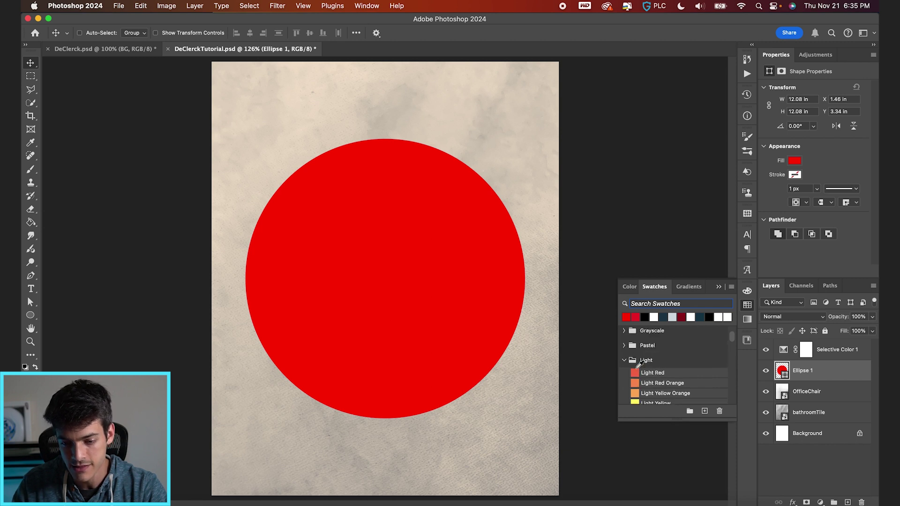
{"action": "left_click", "coordinate": [635, 373]}
{"action": "scroll", "coordinate": [642, 367], "scroll_direction": "down", "scroll_amount": 6}
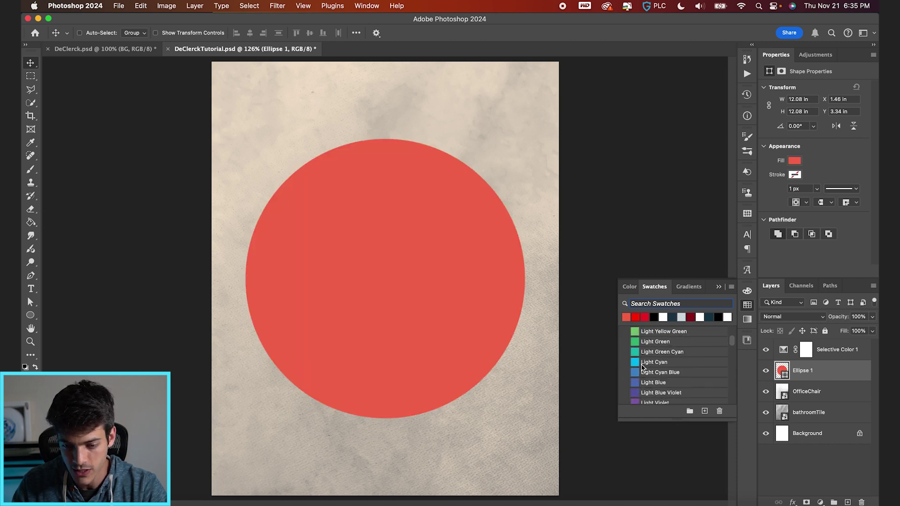
{"action": "left_click", "coordinate": [635, 361]}
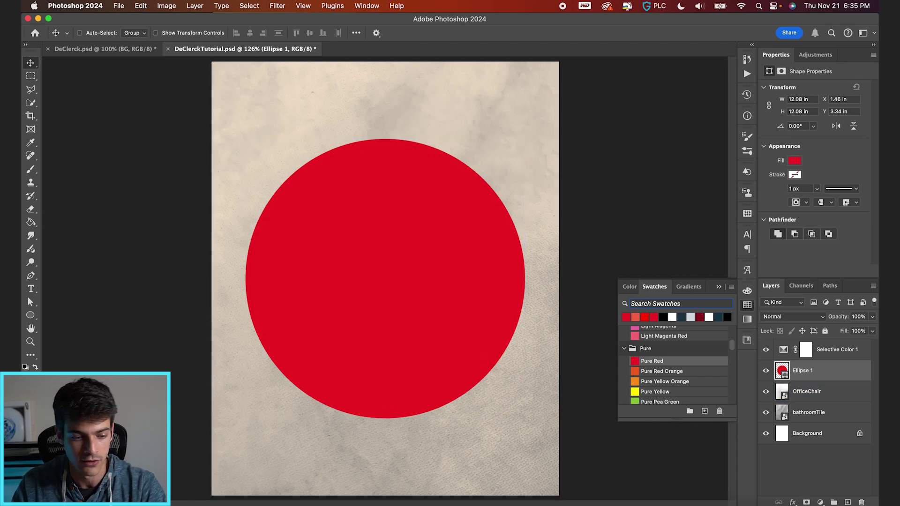
{"action": "left_click", "coordinate": [606, 306]}
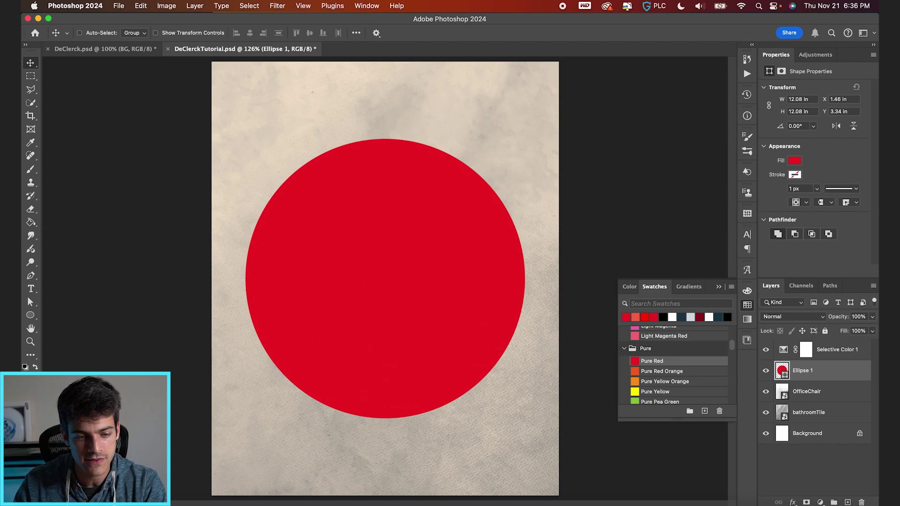
{"action": "key", "text": "super+Tab"}
{"action": "left_click_drag", "start_coordinate": [175, 86], "coordinate": [395, 364]}
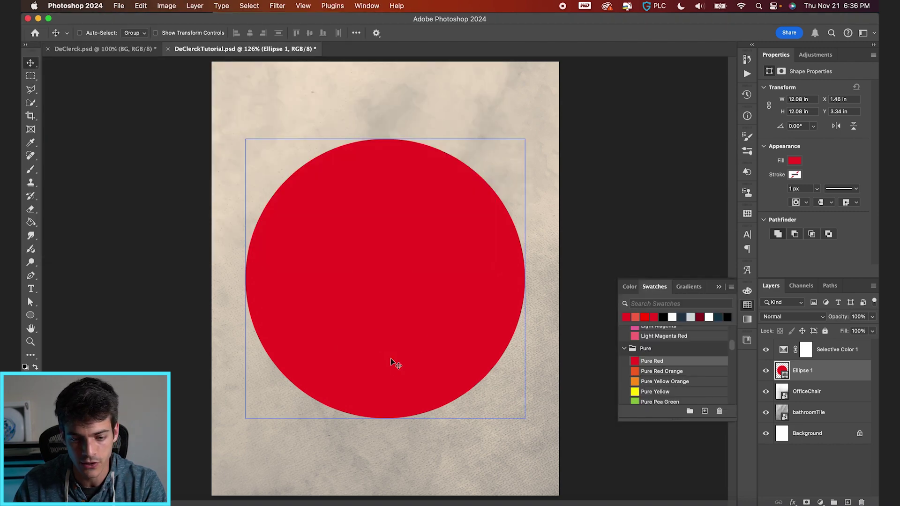
{"action": "left_click_drag", "start_coordinate": [439, 214], "coordinate": [589, 91]}
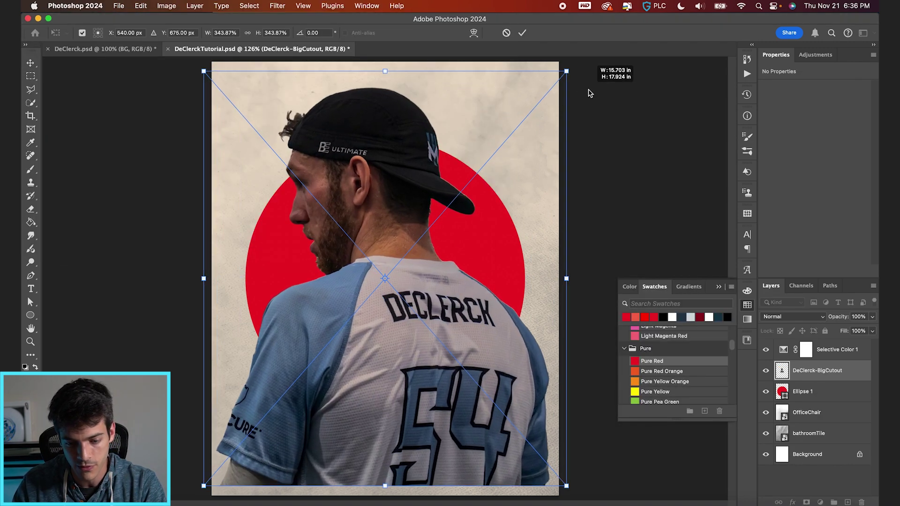
{"action": "key", "text": "Return"}
{"action": "left_click_drag", "start_coordinate": [402, 241], "coordinate": [403, 250]}
{"action": "key", "text": "Down"}
{"action": "key", "text": "Down"}
{"action": "key", "text": "Down"}
{"action": "key", "text": "Down"}
{"action": "key", "text": "Down"}
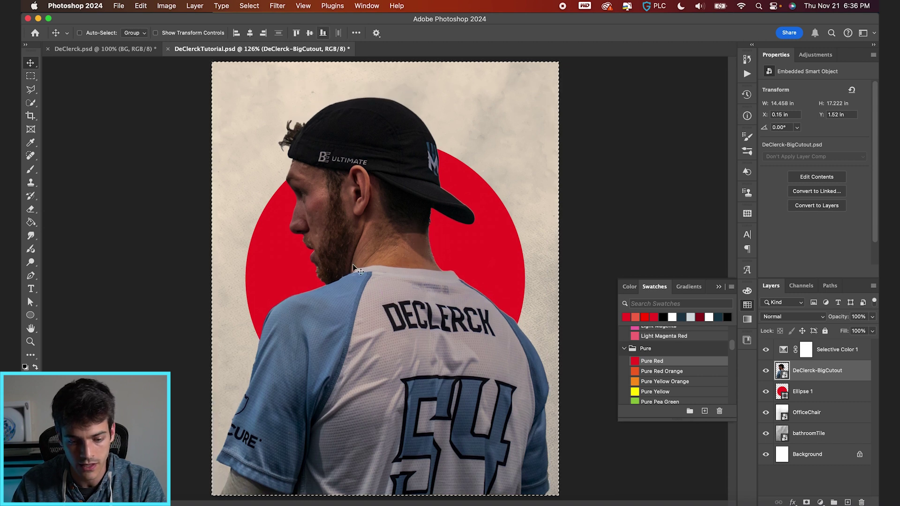
{"action": "key", "text": "super+apostrophe"}
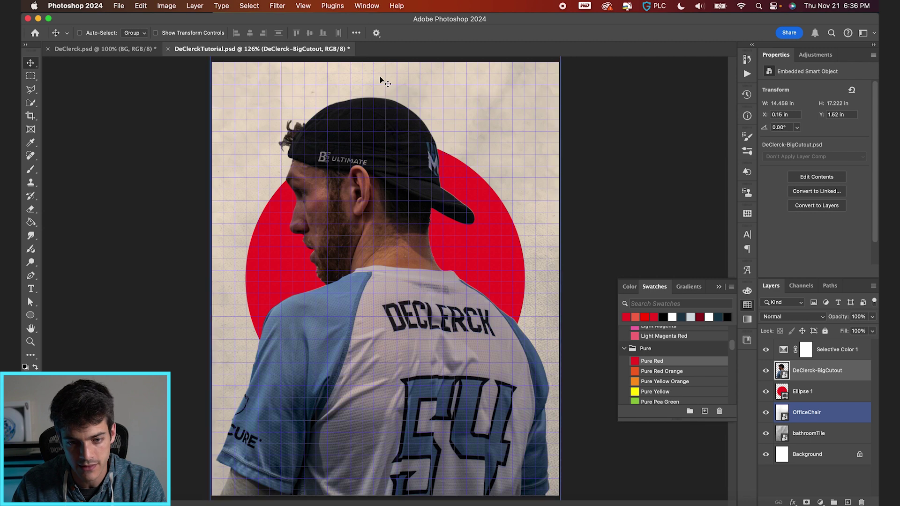
{"action": "key", "text": "super+plus"}
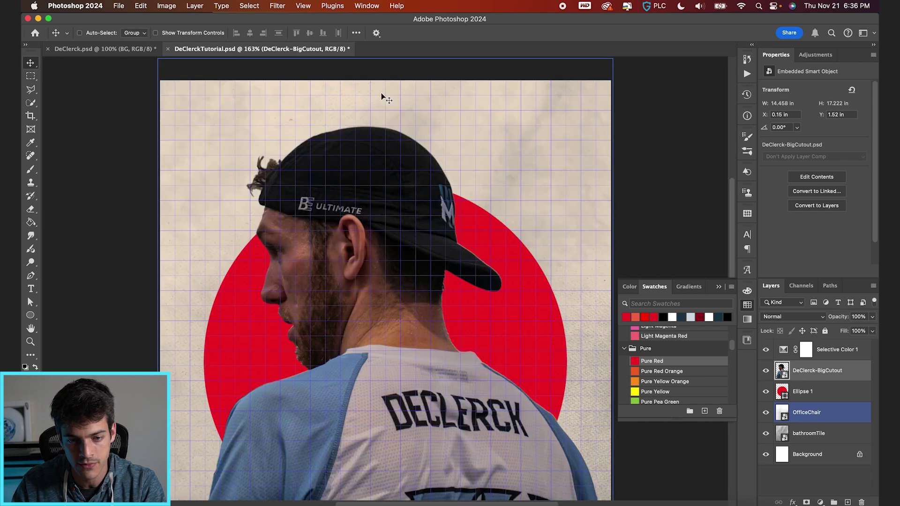
{"action": "key", "text": "super+minus"}
{"action": "key", "text": "super+apostrophe"}
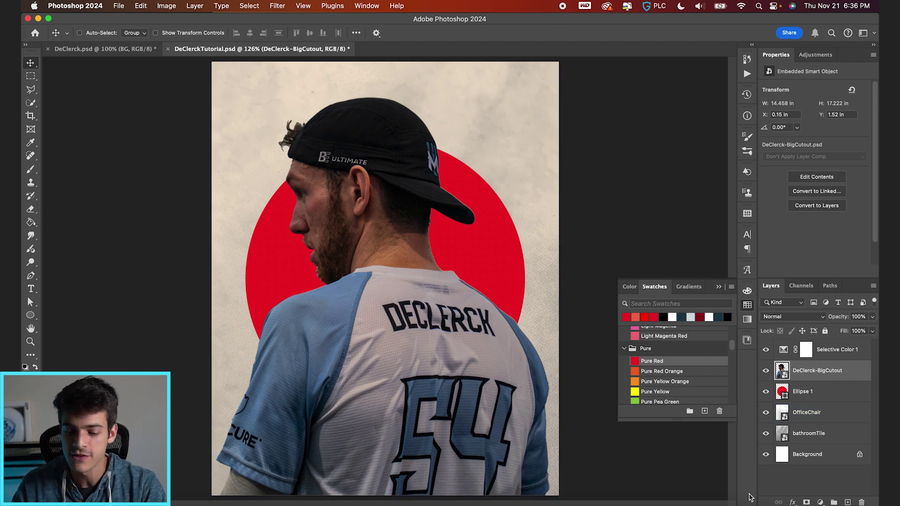
{"action": "left_click", "coordinate": [793, 502]}
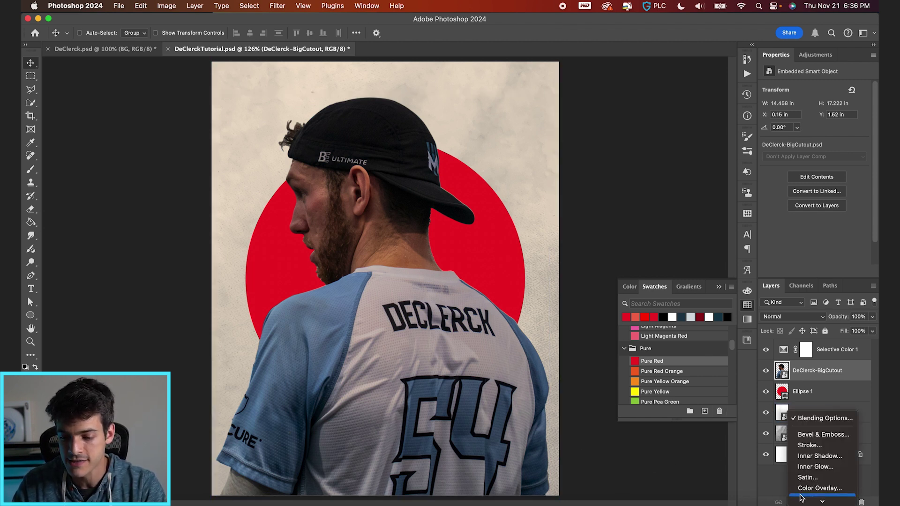
{"action": "left_click", "coordinate": [802, 495]}
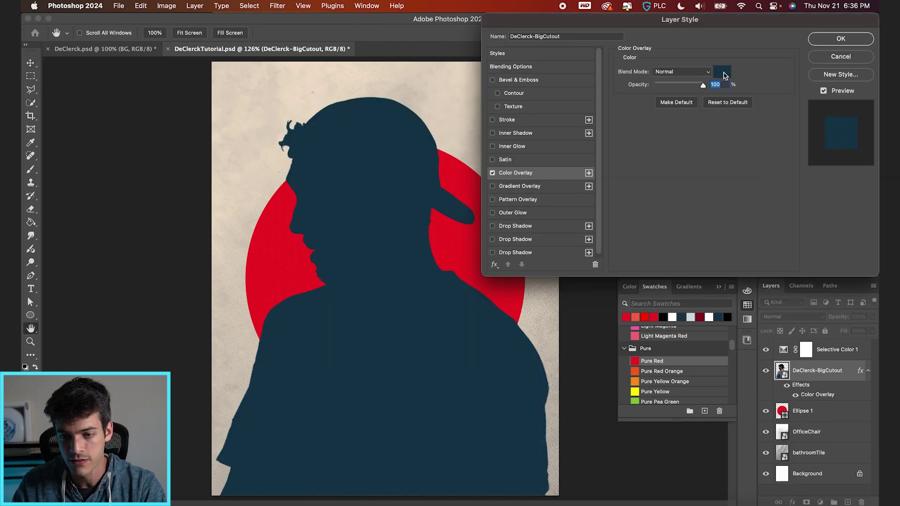
{"action": "left_click", "coordinate": [725, 75]}
{"action": "left_click", "coordinate": [594, 214]}
{"action": "key", "text": "Return"}
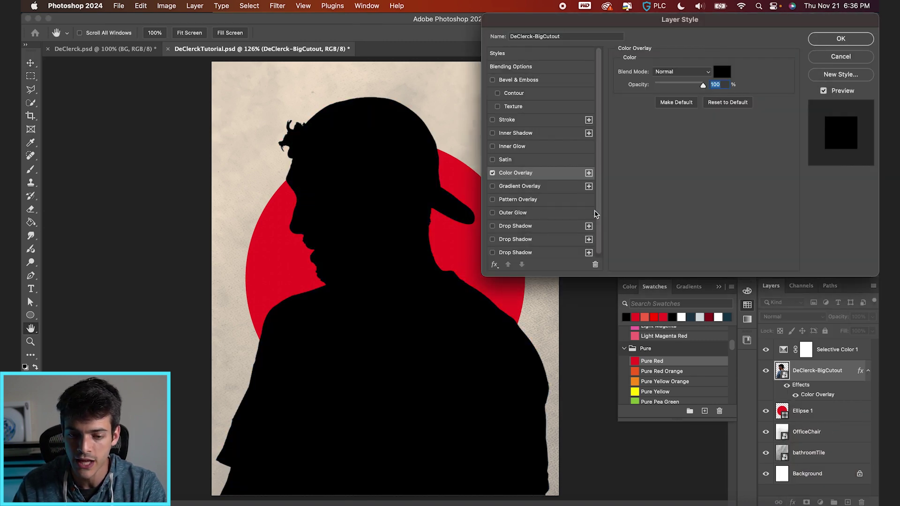
{"action": "key", "text": "Return"}
Create a test layer filled with black, then undo it.
{"action": "key", "text": "super+shift+alt+n"}
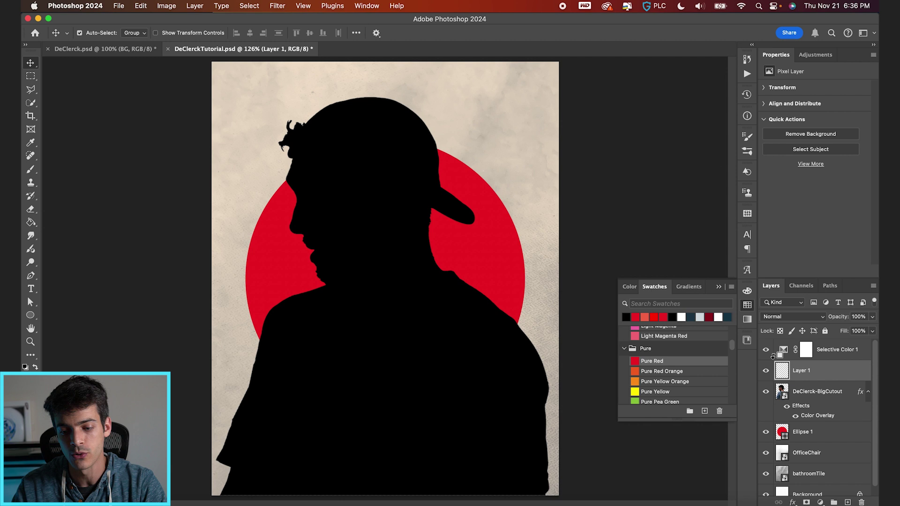
{"action": "key", "text": "g"}
{"action": "left_click", "coordinate": [489, 324]}
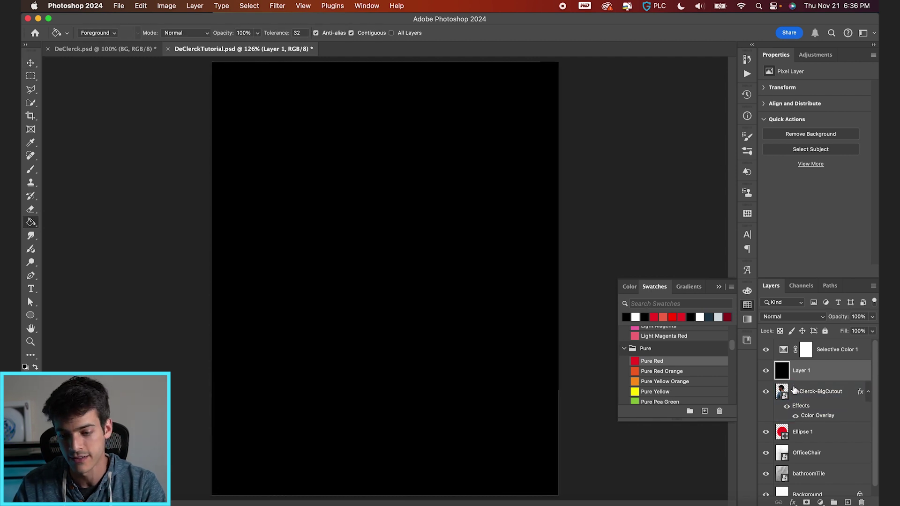
{"action": "key", "text": "Delete"}
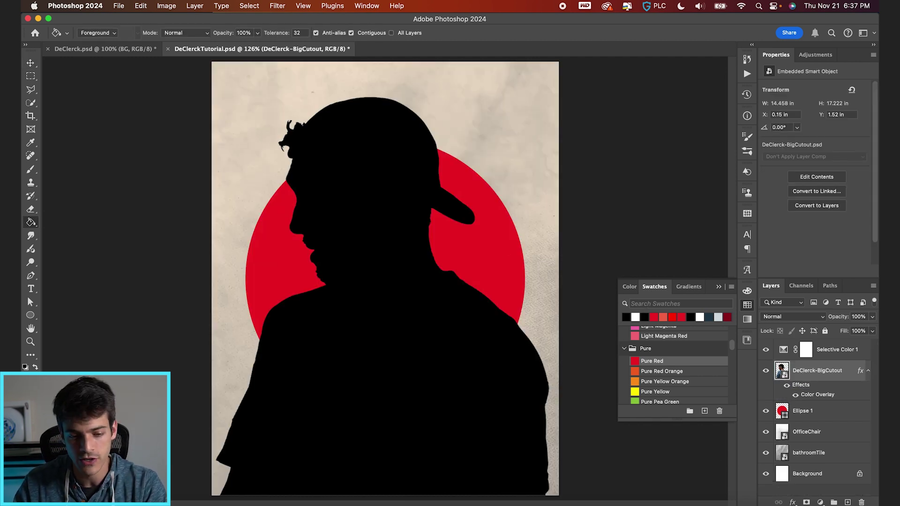
{"action": "key", "text": "super+Tab"}
{"action": "left_click_drag", "start_coordinate": [165, 93], "coordinate": [438, 375]}
{"action": "left_click_drag", "start_coordinate": [445, 187], "coordinate": [459, 177]}
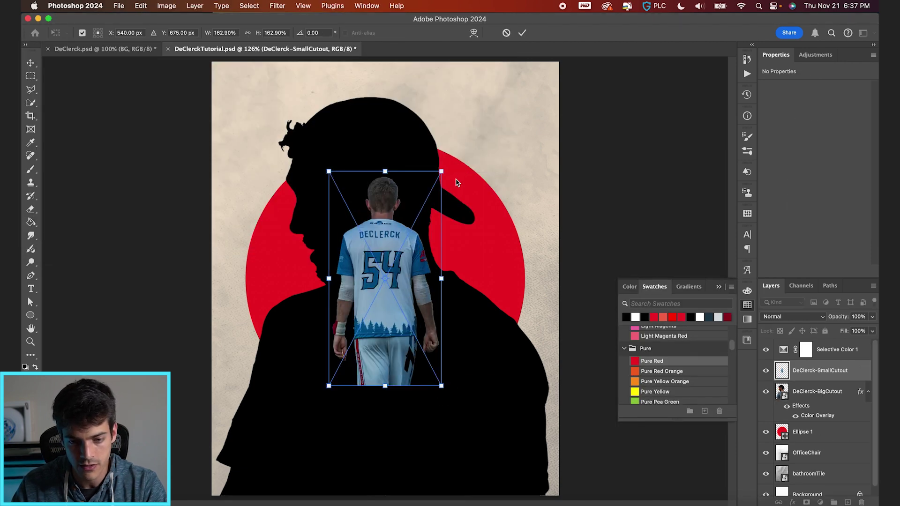
{"action": "key", "text": "Return"}
{"action": "left_click", "coordinate": [323, 34]}
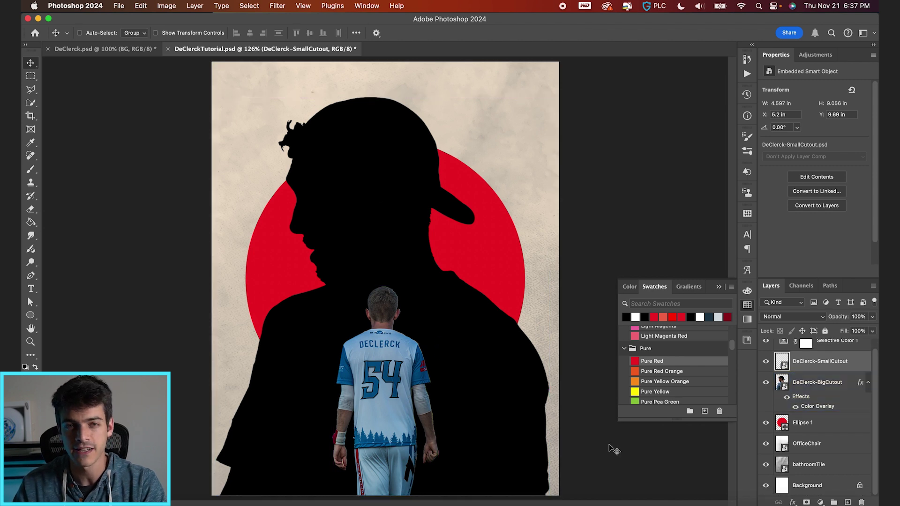
Add a Threshold adjustment clipped to the small cutout, turning it stark cream-and-black.
{"action": "left_click", "coordinate": [797, 469]}
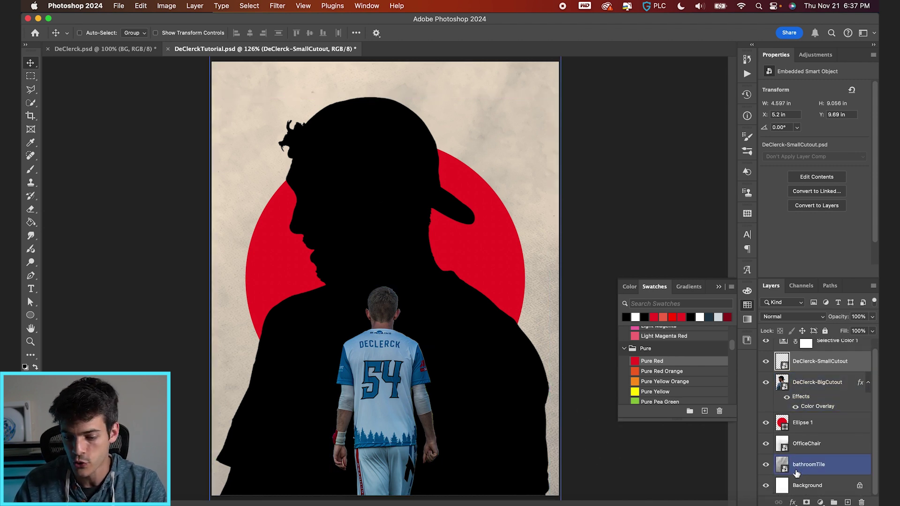
{"action": "left_click", "coordinate": [820, 503]}
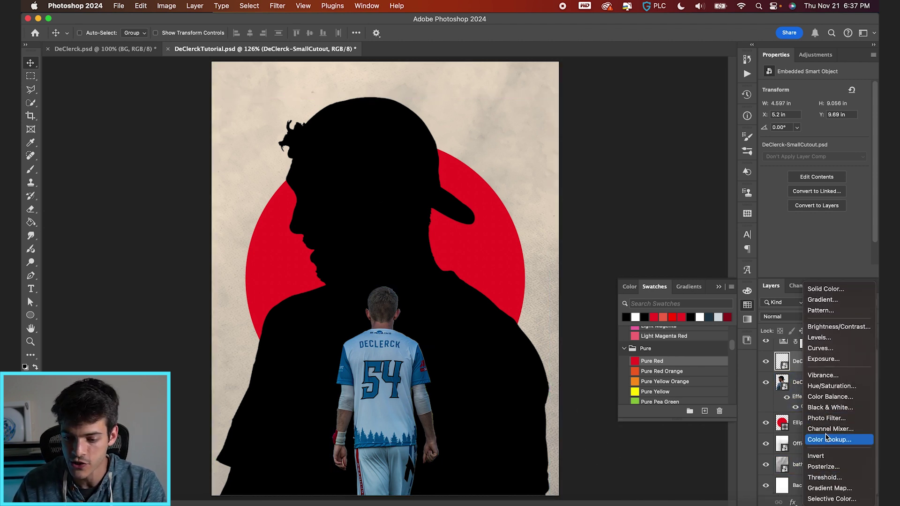
{"action": "left_click", "coordinate": [824, 478]}
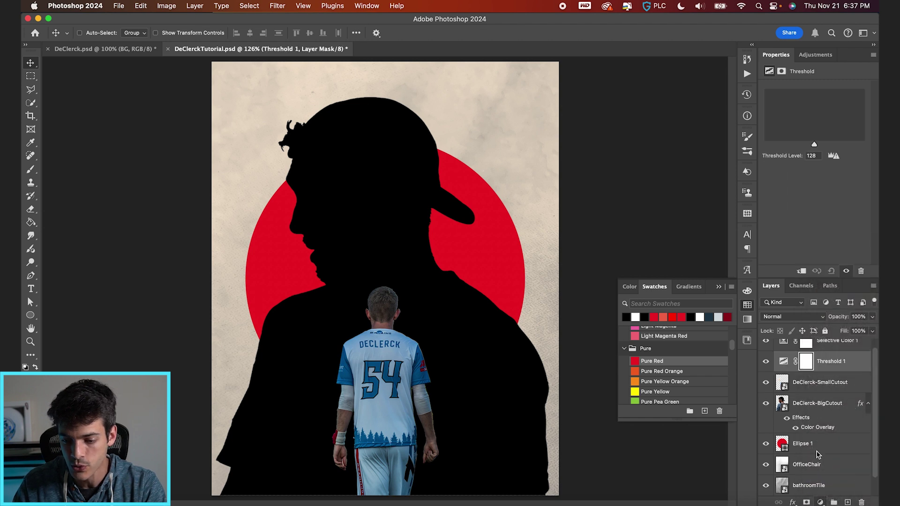
{"action": "left_click", "coordinate": [784, 364]}
{"action": "left_click", "coordinate": [785, 384]}
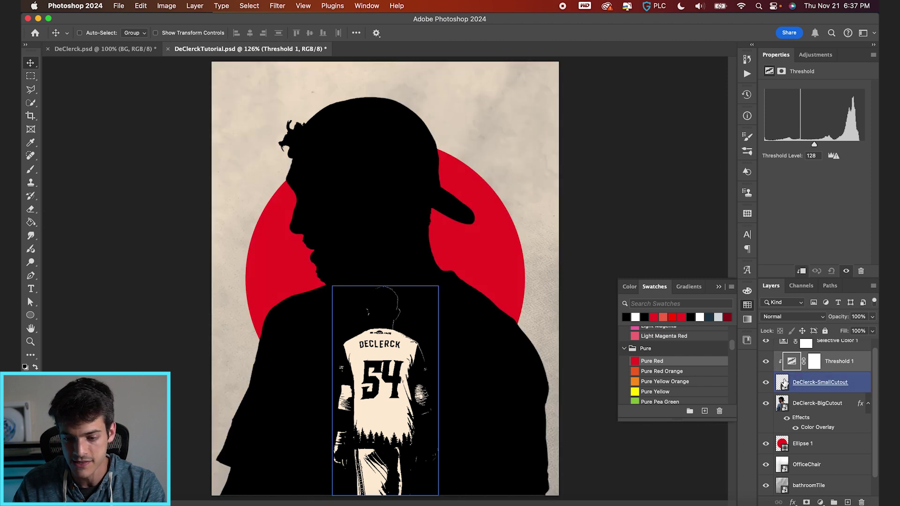
{"action": "scroll", "coordinate": [385, 279], "scroll_direction": "up", "scroll_amount": 5}
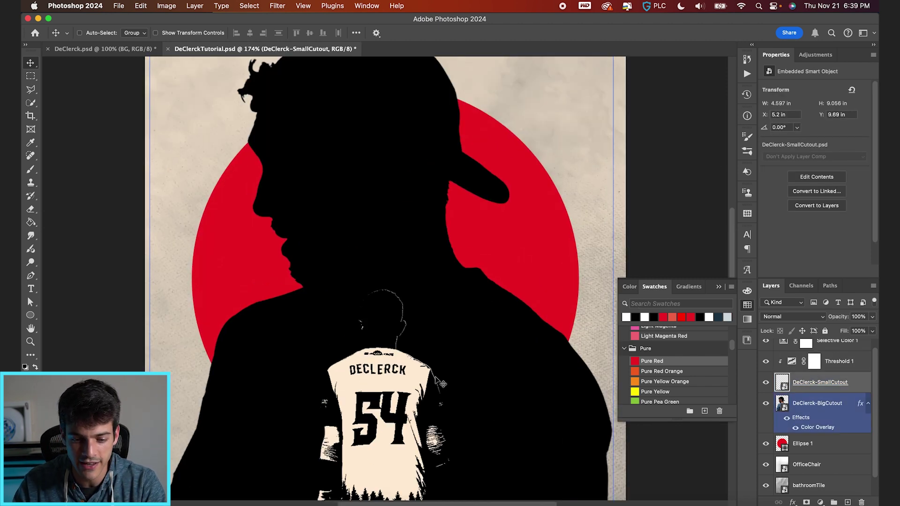
{"action": "scroll", "coordinate": [404, 345], "scroll_direction": "down", "scroll_amount": 2}
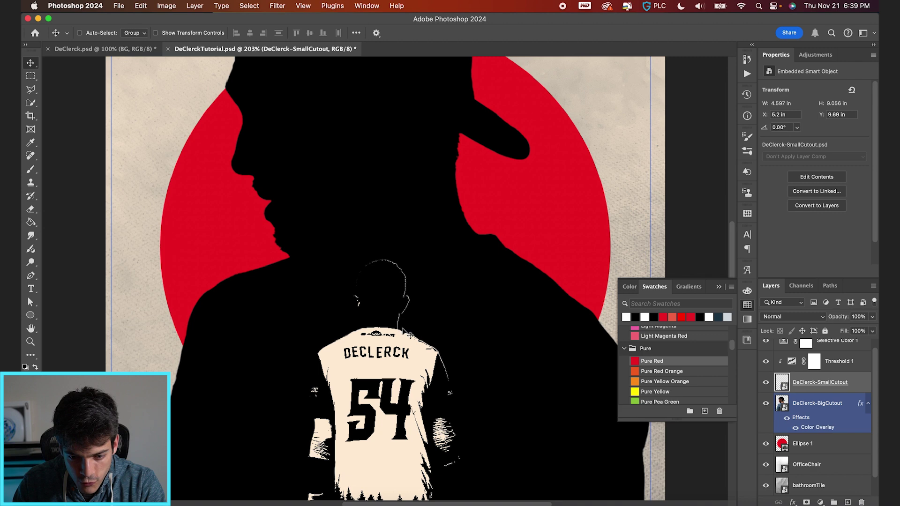
{"action": "scroll", "coordinate": [396, 263], "scroll_direction": "down", "scroll_amount": 3}
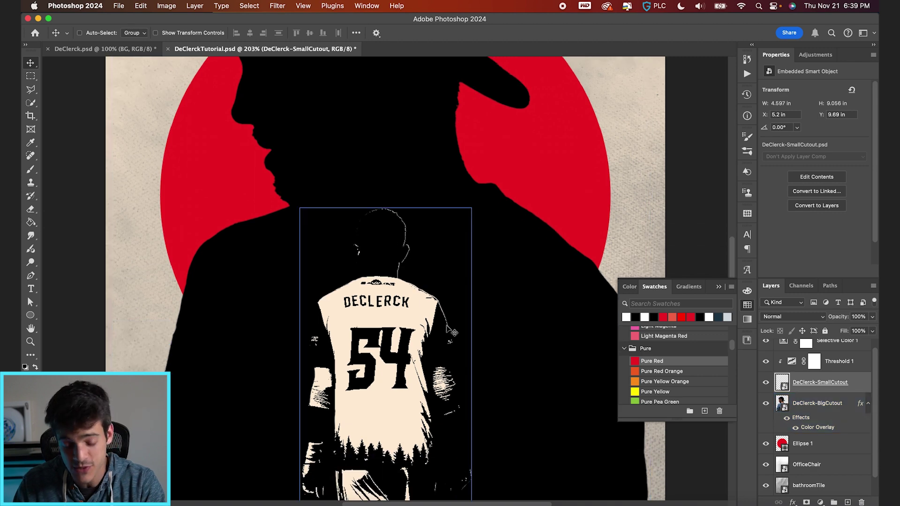
{"action": "scroll", "coordinate": [453, 333], "scroll_direction": "down", "scroll_amount": 2}
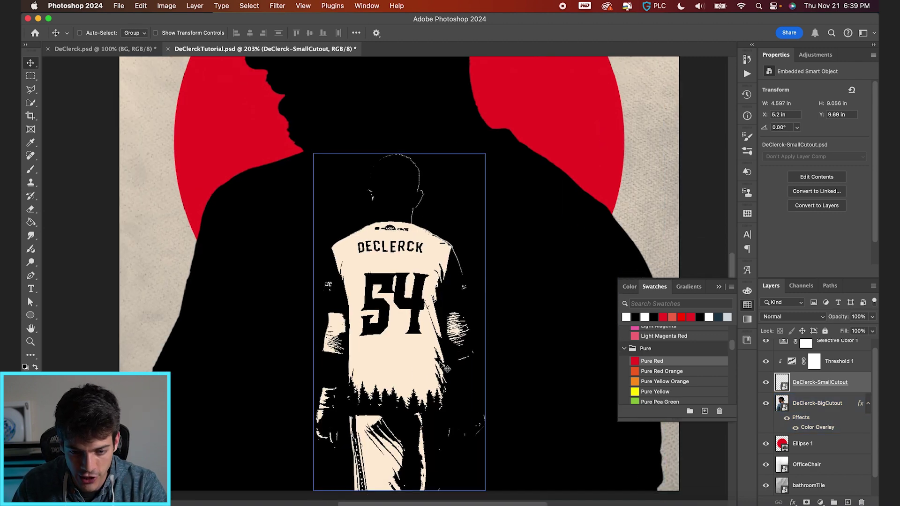
{"action": "scroll", "coordinate": [384, 213], "scroll_direction": "up", "scroll_amount": 5}
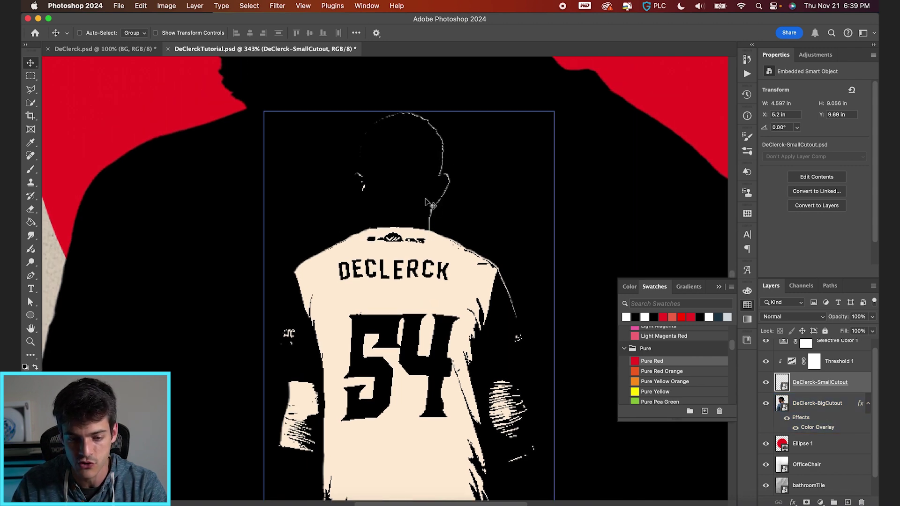
{"action": "key", "text": "super+0"}
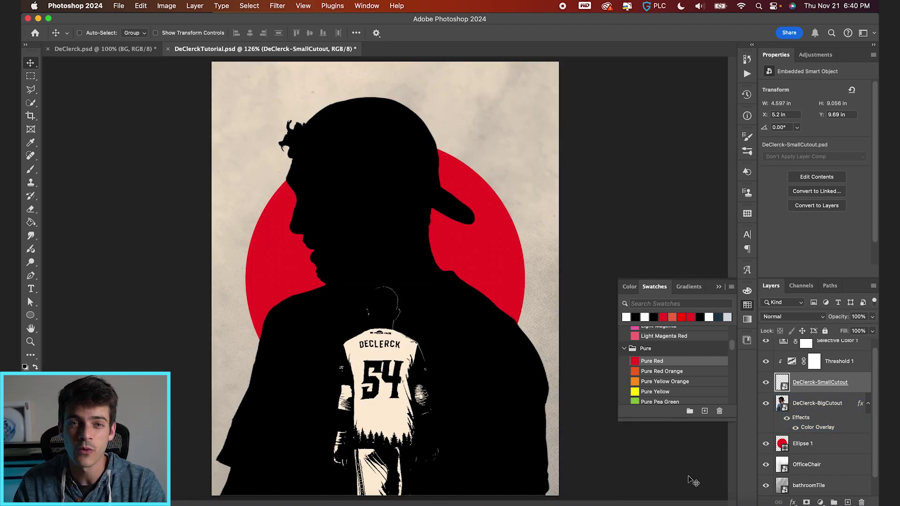
{"action": "left_click", "coordinate": [793, 502]}
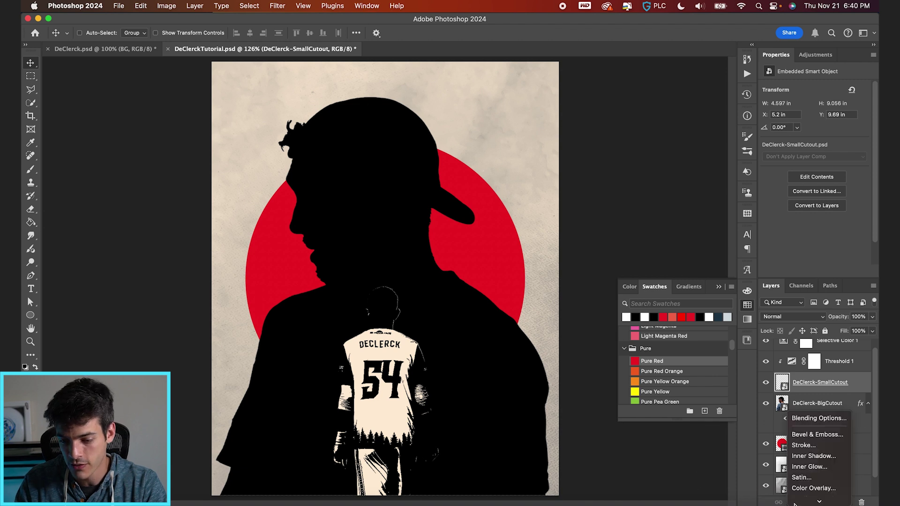
{"action": "left_click", "coordinate": [804, 446]}
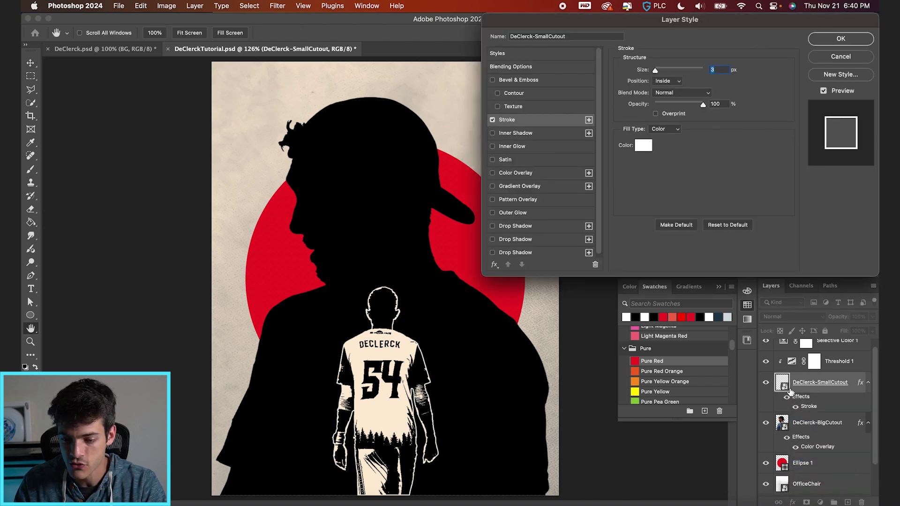
{"action": "key", "text": "Down"}
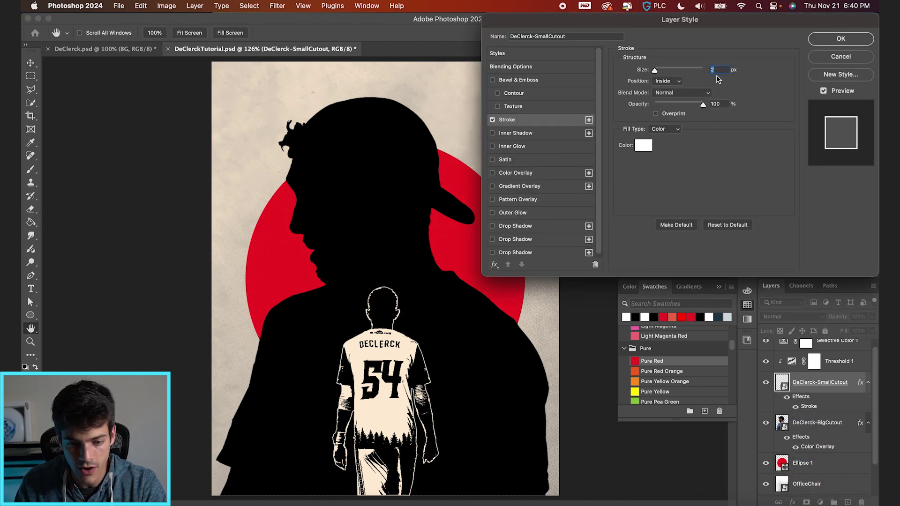
{"action": "key", "text": "Up"}
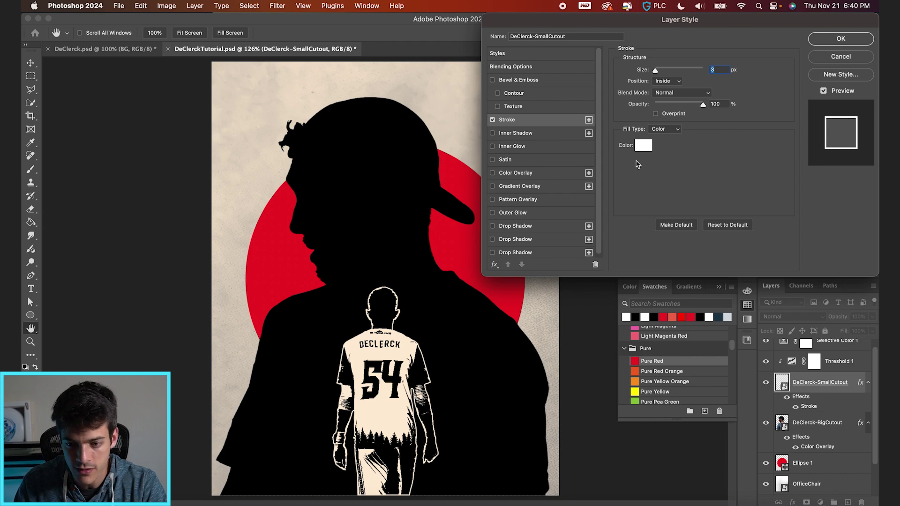
{"action": "key", "text": "Return"}
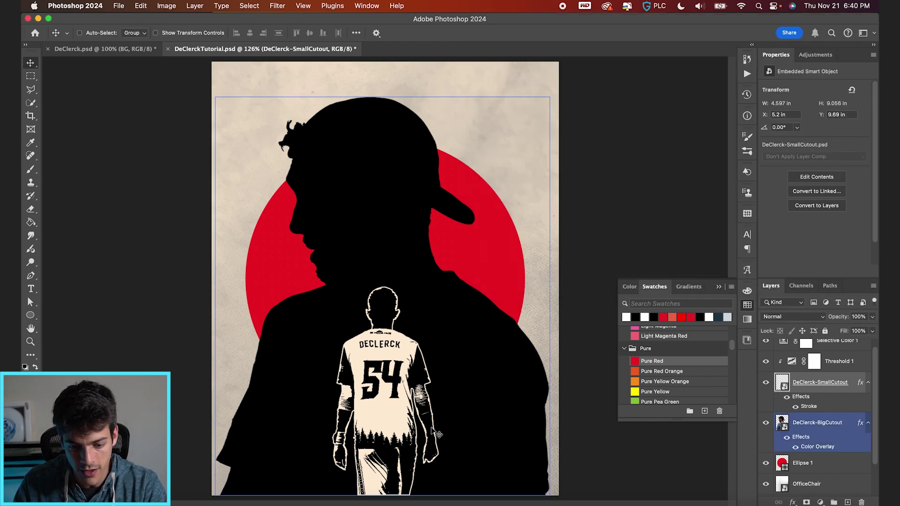
Nudge the small cutout slightly lower, to Y 9.75 in.
{"action": "scroll", "coordinate": [427, 436], "scroll_direction": "up", "scroll_amount": 3}
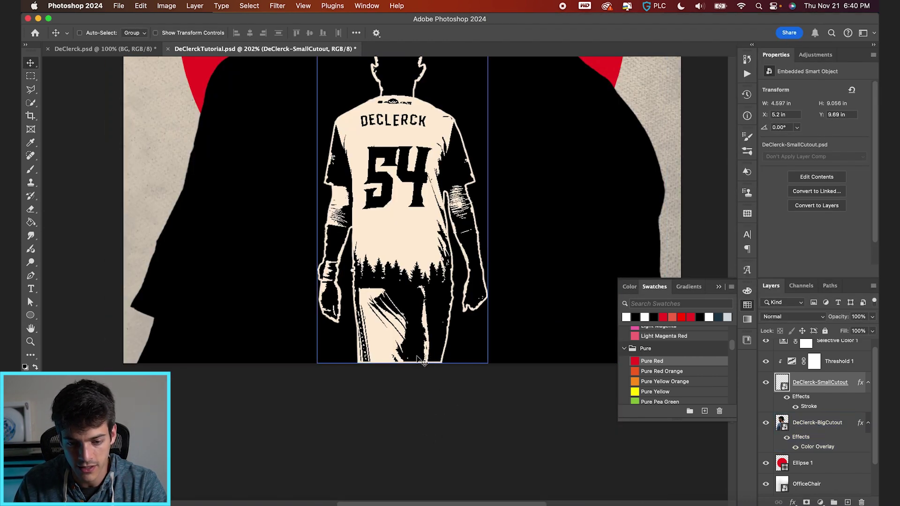
{"action": "left_click", "coordinate": [412, 373], "text": "super"}
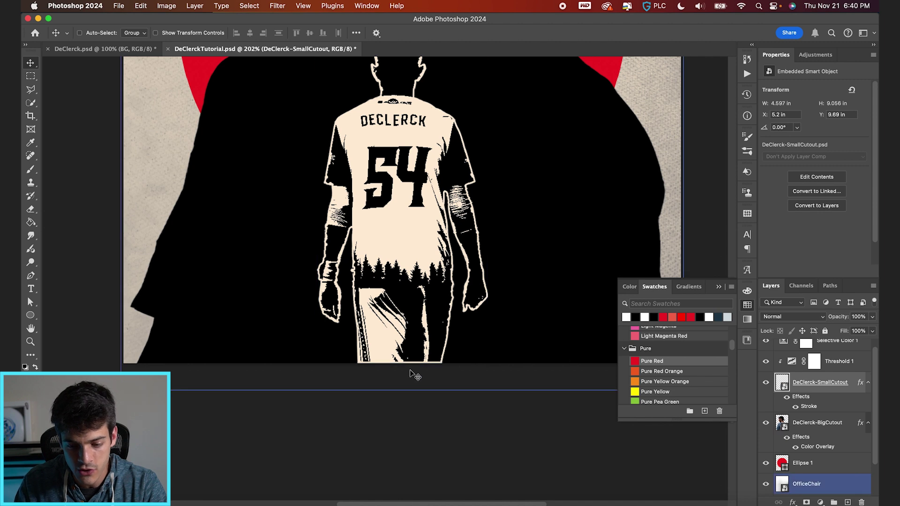
{"action": "key", "text": "Down"}
{"action": "key", "text": "Down"}
{"action": "key", "text": "Down"}
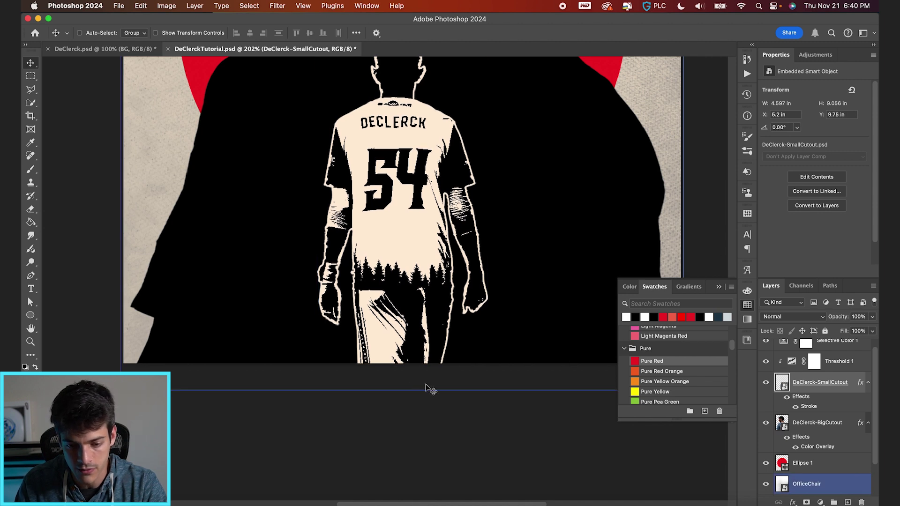
{"action": "left_click", "coordinate": [427, 389], "text": "super"}
{"action": "key", "text": "super+0"}
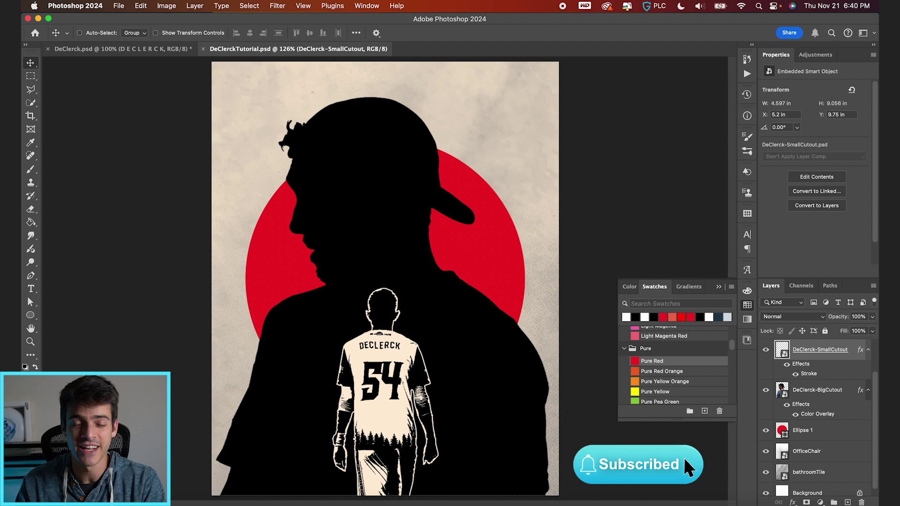
{"action": "scroll", "coordinate": [781, 399], "scroll_direction": "up", "scroll_amount": 2}
{"action": "left_click", "coordinate": [792, 370]}
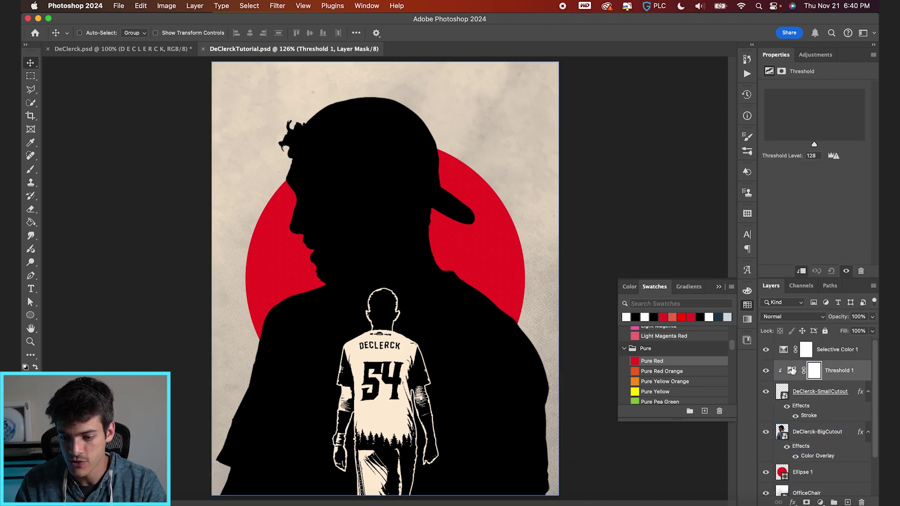
{"action": "left_click", "coordinate": [825, 406], "text": "shift"}
{"action": "key", "text": "super+g"}
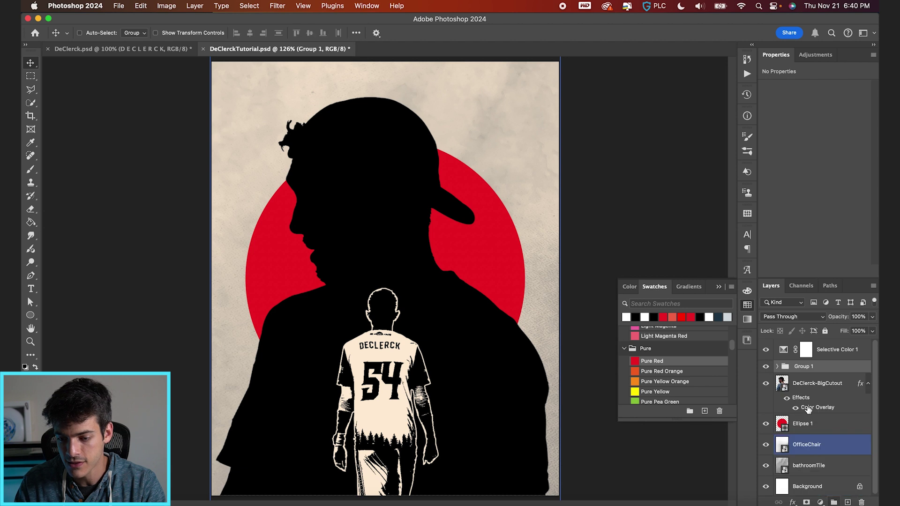
{"action": "double_click", "coordinate": [800, 367]}
{"action": "type", "text": "Small Cutou"}
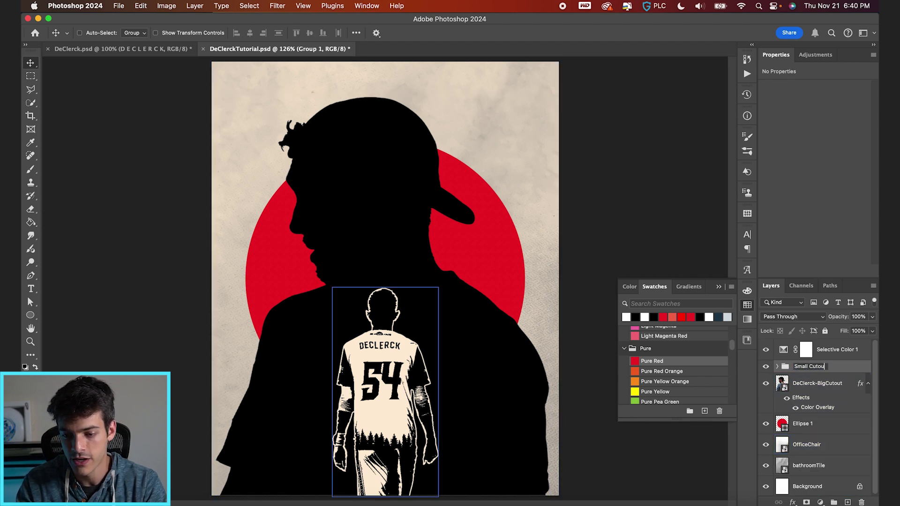
{"action": "type", "text": "t"}
{"action": "key", "text": "Return"}
{"action": "left_click", "coordinate": [818, 383]}
{"action": "key", "text": "super+g"}
{"action": "double_click", "coordinate": [803, 380]}
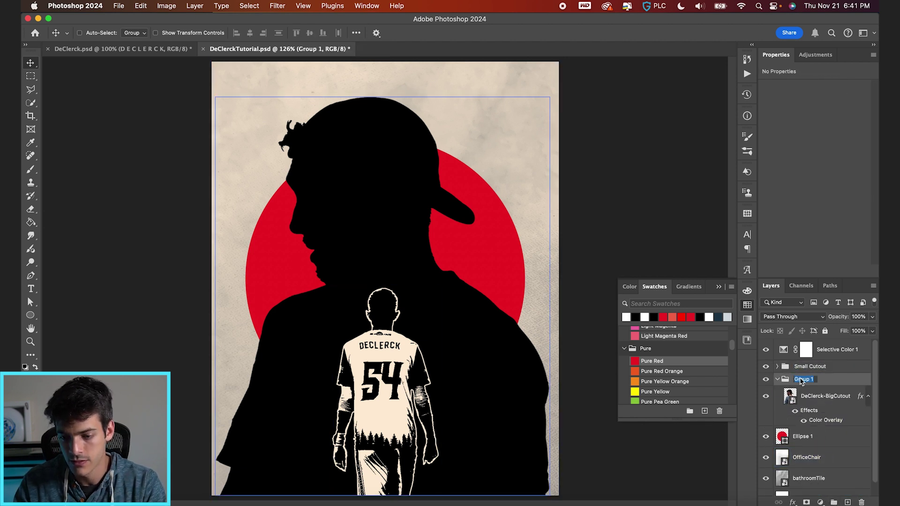
{"action": "type", "text": "Big Cutout"}
{"action": "key", "text": "Return"}
Group OfficeChair and bathroomTile as 'BG' and add a new empty layer above Small Cutout.
{"action": "left_click", "coordinate": [778, 379]}
{"action": "left_click_drag", "start_coordinate": [811, 399], "coordinate": [815, 422]}
{"action": "left_click", "coordinate": [840, 438], "text": "shift"}
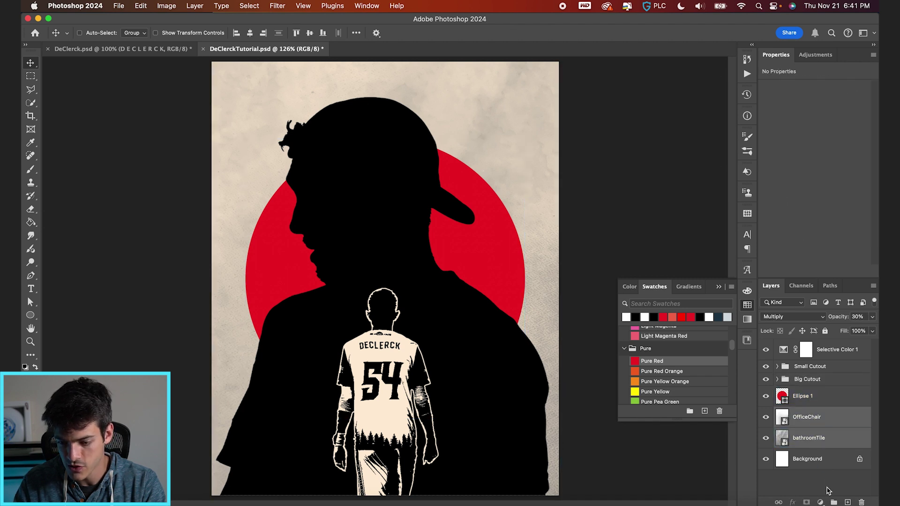
{"action": "left_click", "coordinate": [834, 503]}
{"action": "double_click", "coordinate": [798, 412]}
{"action": "type", "text": "BG"}
{"action": "key", "text": "Return"}
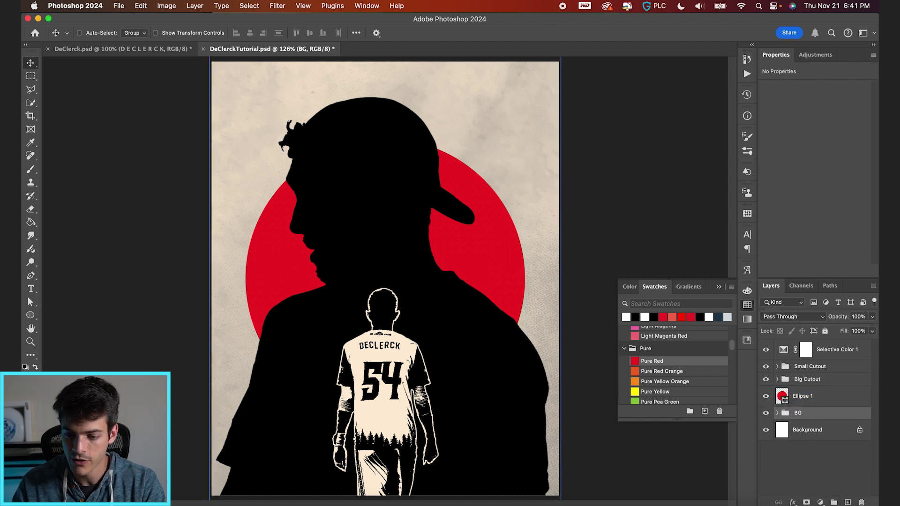
{"action": "left_click", "coordinate": [816, 369]}
{"action": "left_click", "coordinate": [848, 502]}
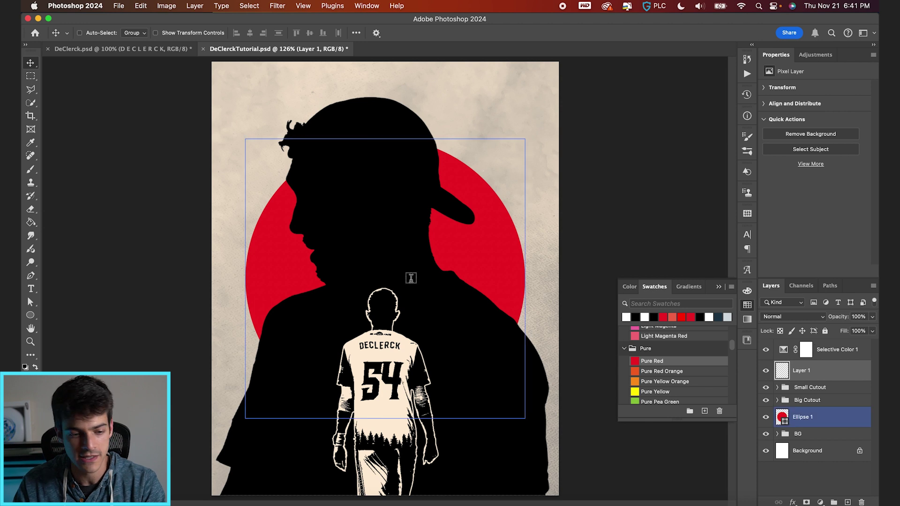
Add black vertical 'DYLAN' text near the poster's top left.
{"action": "key", "text": "t"}
{"action": "key", "text": "x"}
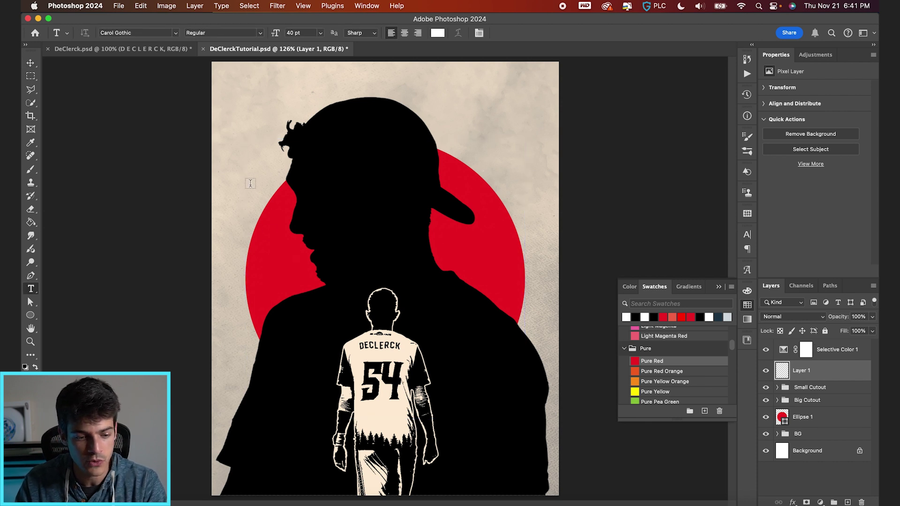
{"action": "key", "text": "x"}
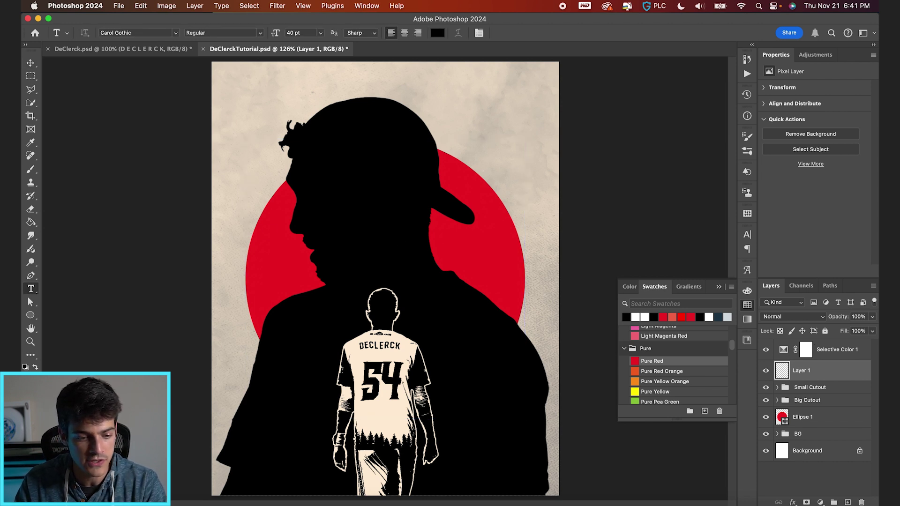
{"action": "left_click", "coordinate": [242, 111]}
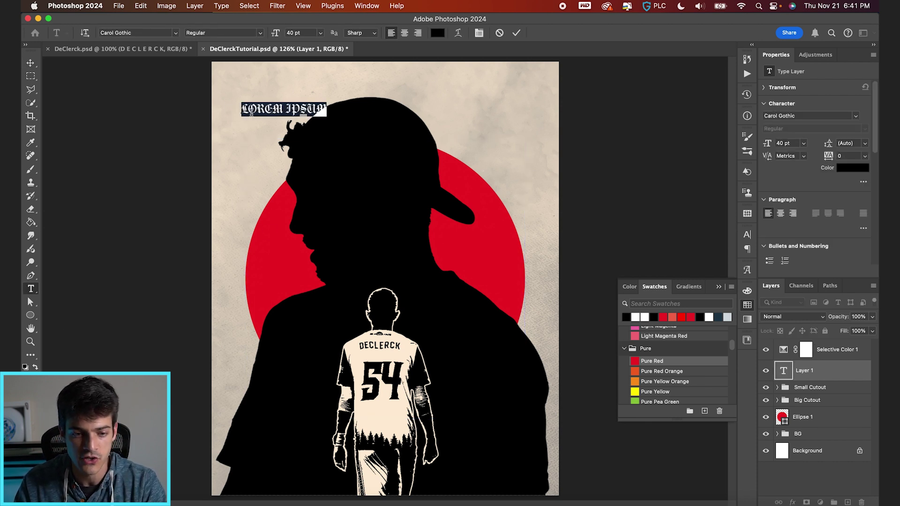
{"action": "left_click", "coordinate": [133, 33]}
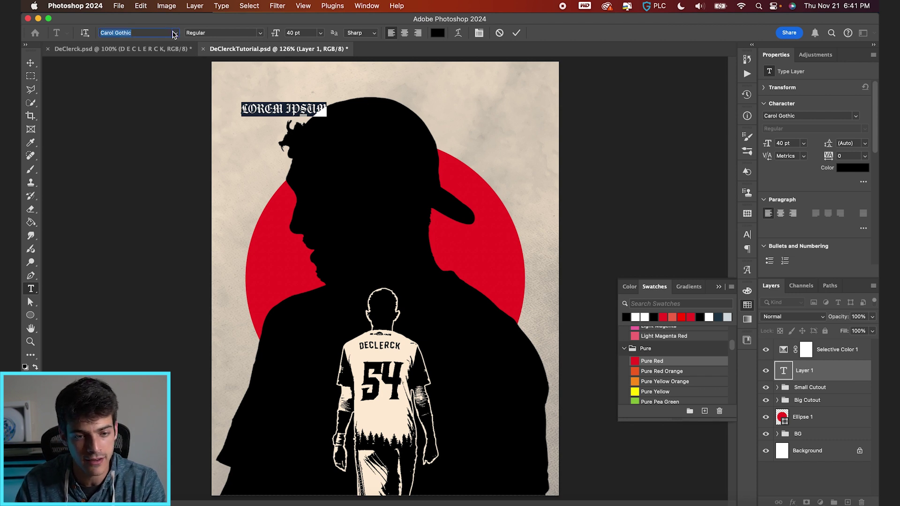
{"action": "left_click", "coordinate": [517, 33]}
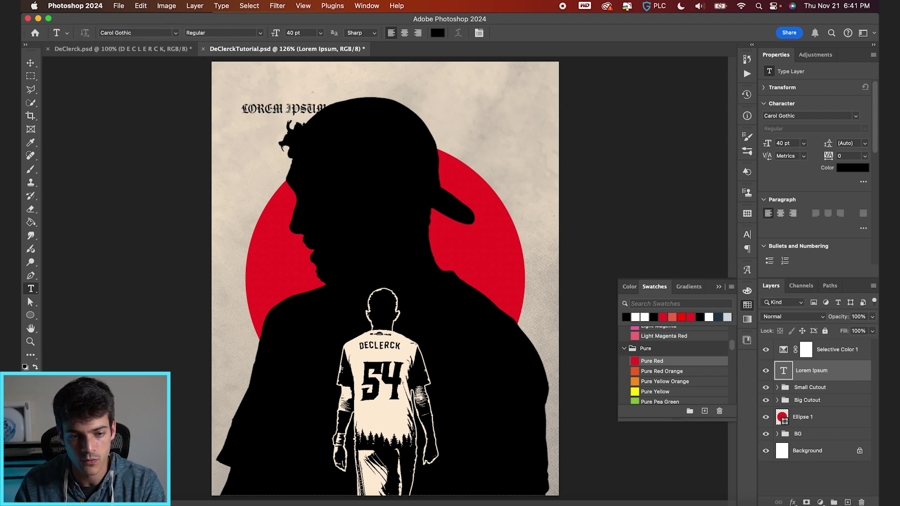
{"action": "left_click", "coordinate": [292, 110]}
{"action": "key", "text": "super+a"}
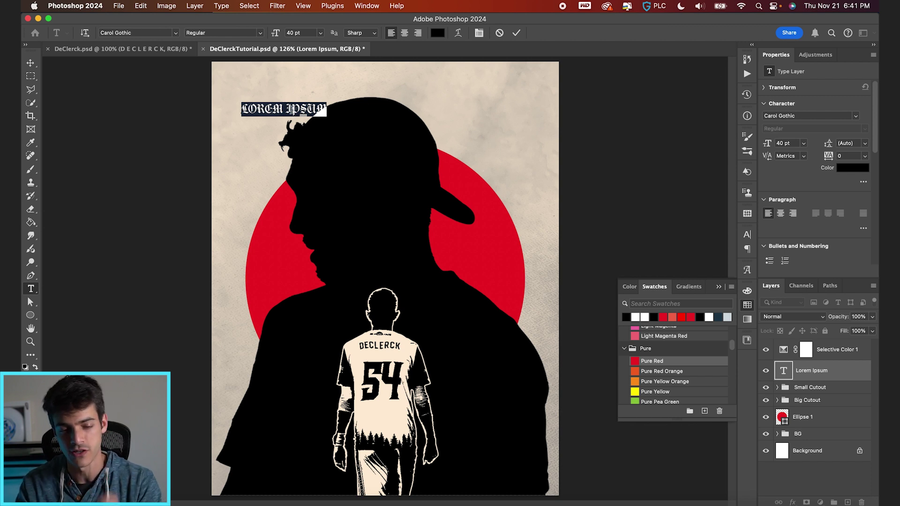
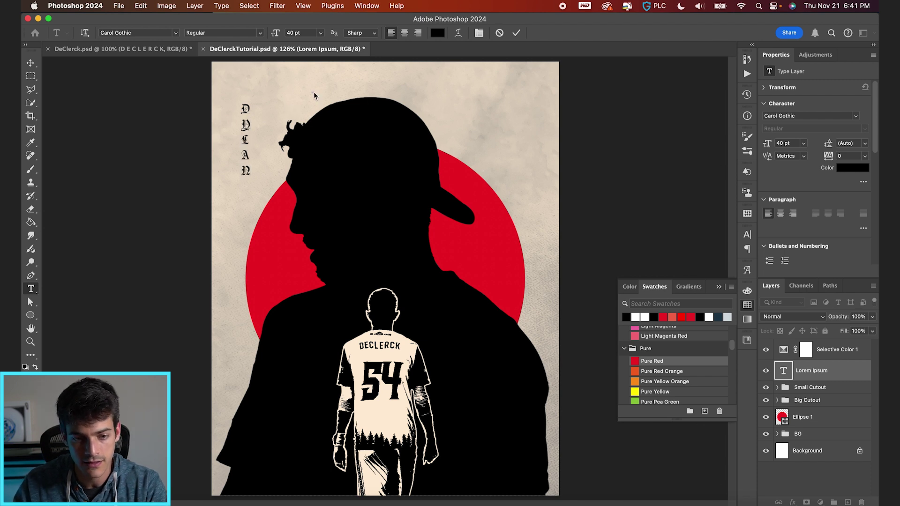
{"action": "key", "text": "Escape"}
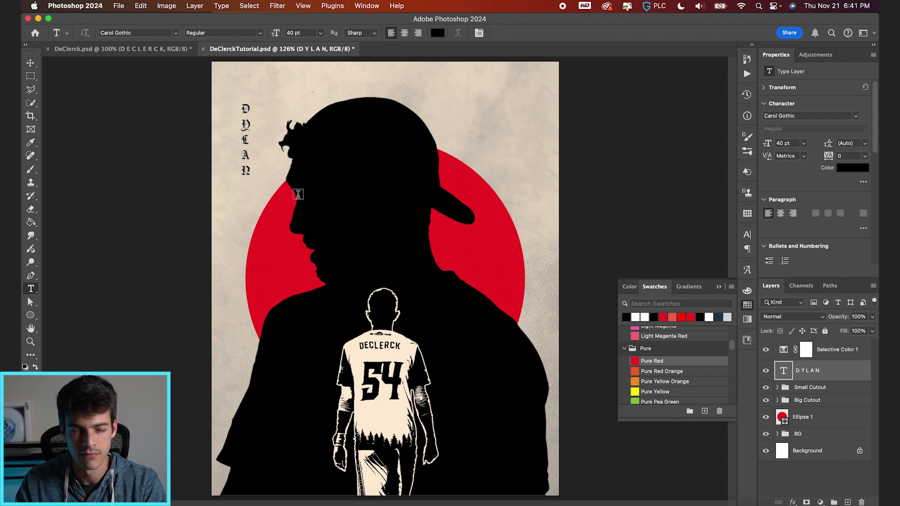
Enlarge DYLAN from 40 pt to 50 pt and spread its letters farther apart vertically.
{"action": "left_click", "coordinate": [307, 33]}
{"action": "type", "text": "50"}
{"action": "key", "text": "Return"}
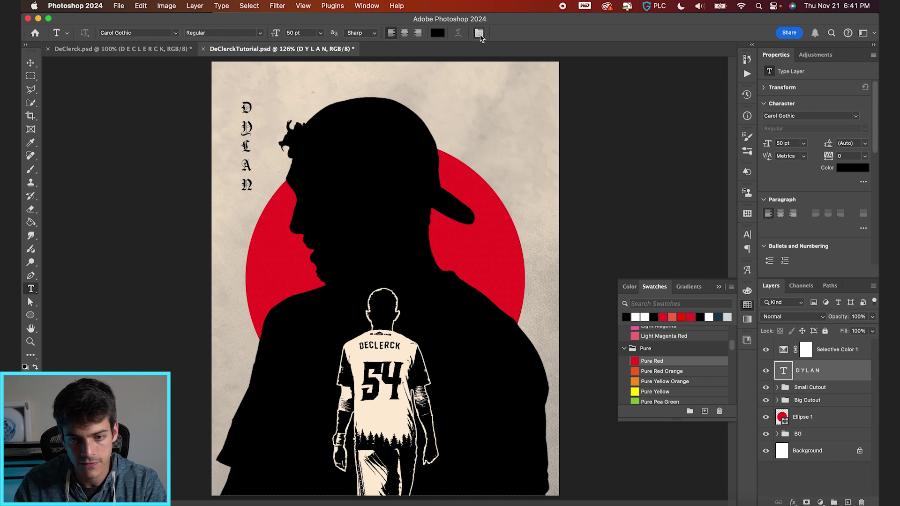
{"action": "left_click", "coordinate": [479, 33]}
{"action": "left_click_drag", "start_coordinate": [688, 266], "coordinate": [693, 265]}
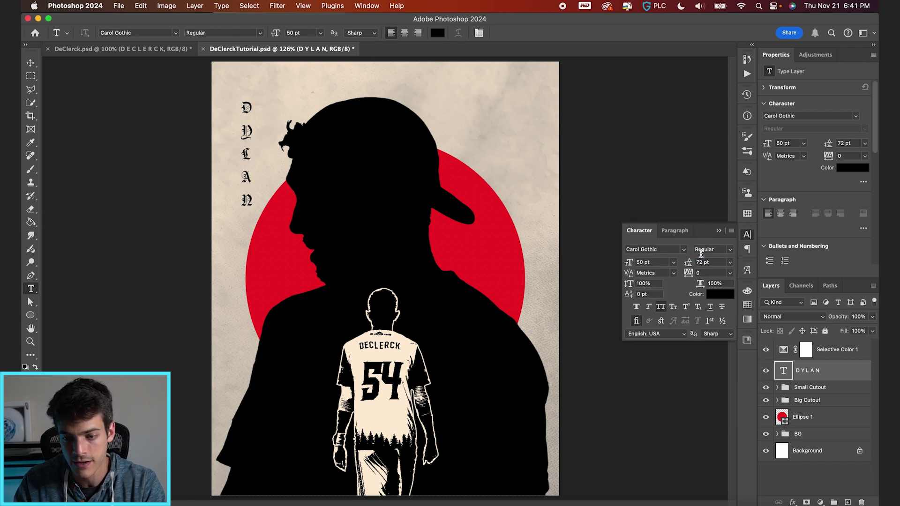
{"action": "left_click", "coordinate": [719, 232]}
Position DYLAN up and left along the top-left edge, checking against the grid.
{"action": "key", "text": "v"}
{"action": "left_click_drag", "start_coordinate": [296, 171], "coordinate": [291, 160]}
{"action": "key", "text": "super+apostrophe"}
{"action": "scroll", "coordinate": [243, 141], "scroll_direction": "up", "scroll_amount": 5}
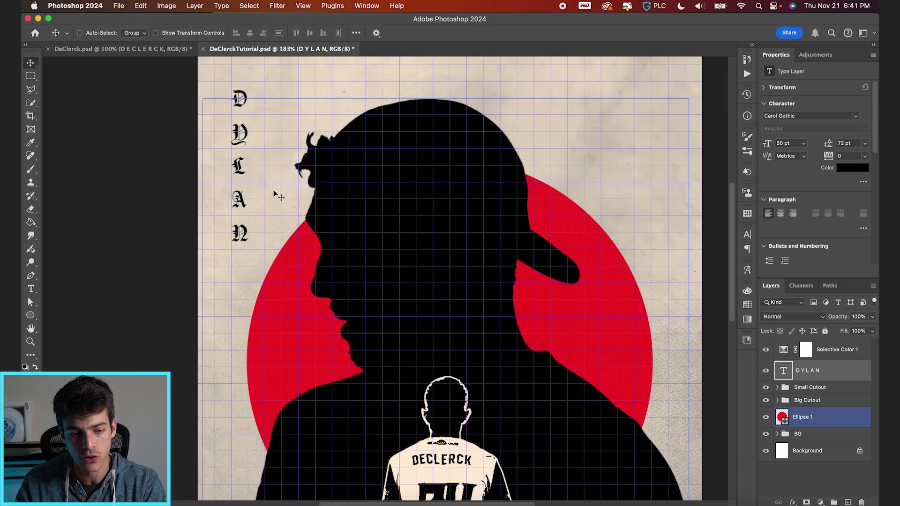
{"action": "scroll", "coordinate": [274, 195], "scroll_direction": "up", "scroll_amount": 3}
{"action": "left_click_drag", "start_coordinate": [279, 183], "coordinate": [279, 176]}
{"action": "key", "text": "Up"}
{"action": "key", "text": "Left"}
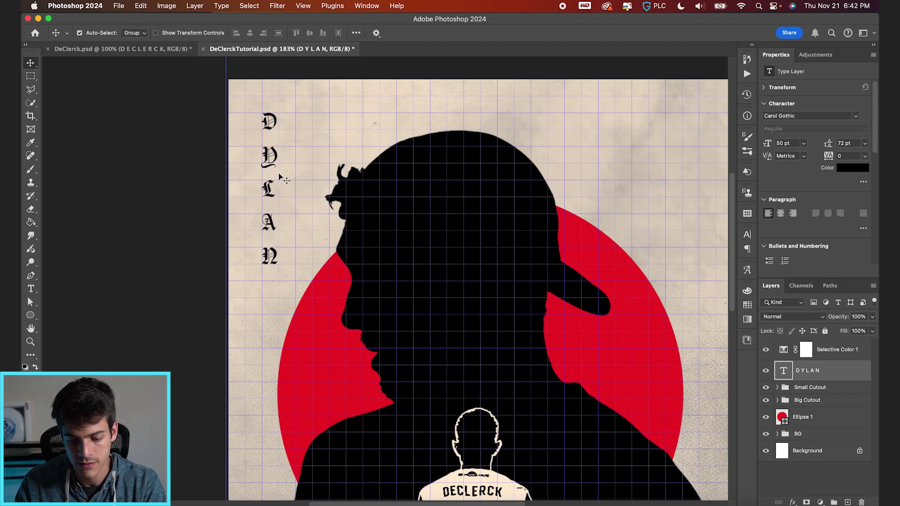
{"action": "key", "text": "super+0"}
Duplicate DYLAN onto the right edge and nudge both copies into place.
{"action": "left_click_drag", "start_coordinate": [241, 213], "coordinate": [541, 256]}
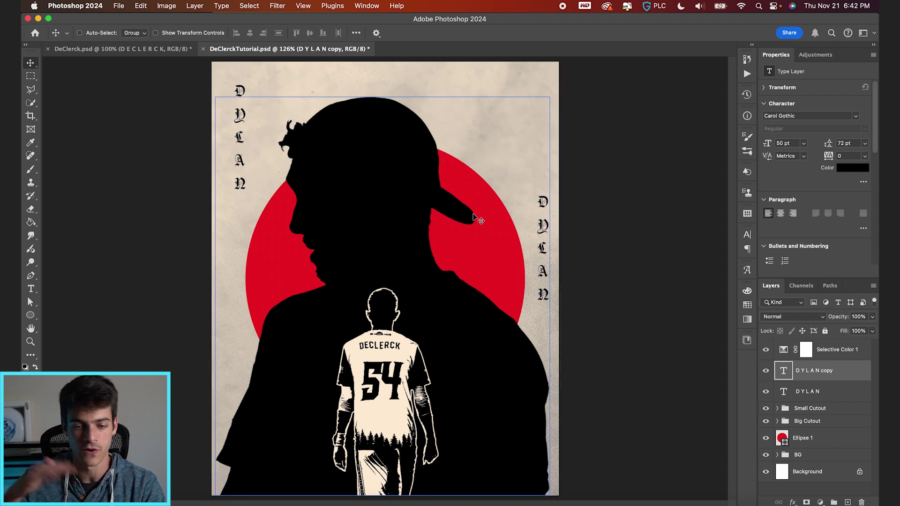
{"action": "left_click_drag", "start_coordinate": [514, 210], "coordinate": [542, 204]}
{"action": "key", "text": "super+apostrophe"}
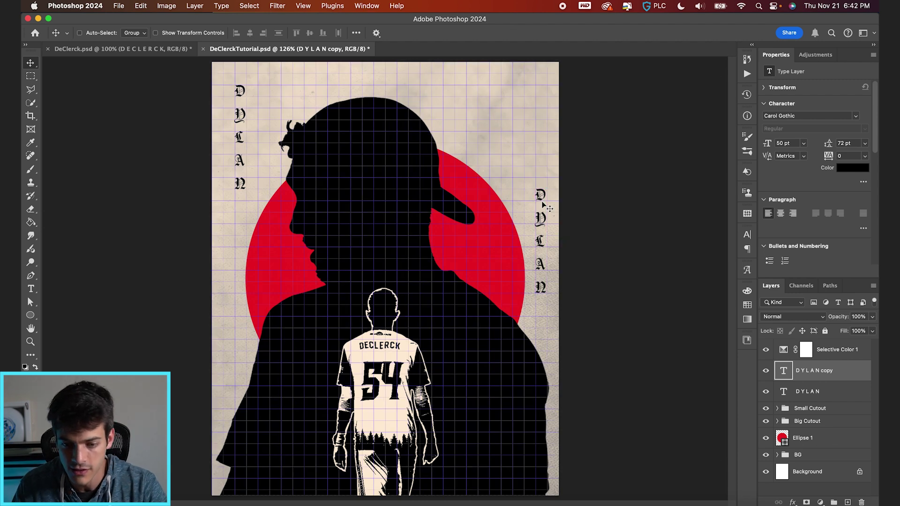
{"action": "key", "text": "Right"}
{"action": "key", "text": "Right"}
{"action": "key", "text": "Right"}
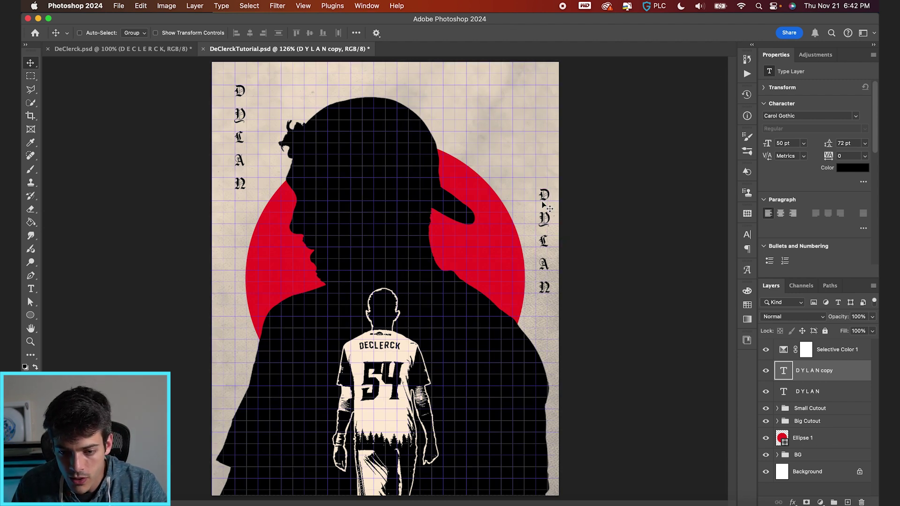
{"action": "left_click_drag", "start_coordinate": [861, 443], "coordinate": [836, 400]}
{"action": "left_click", "coordinate": [835, 392]}
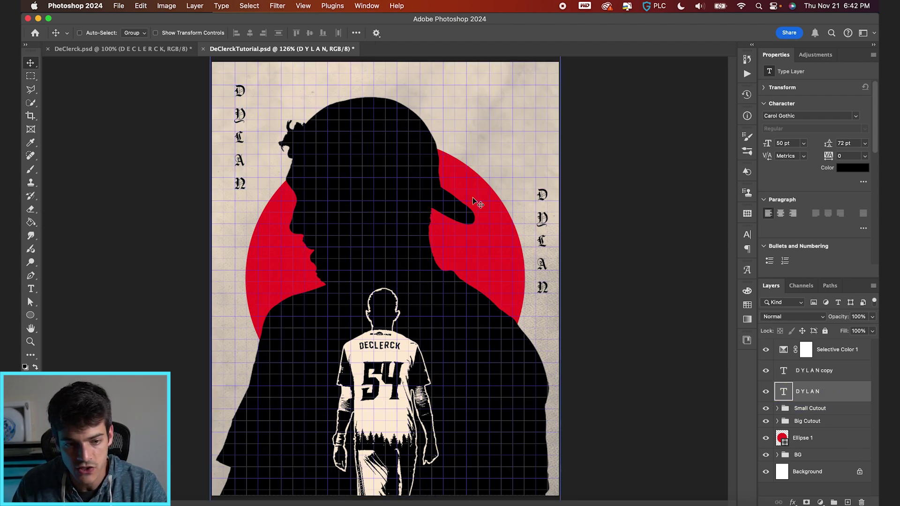
{"action": "key", "text": "shift+Left"}
{"action": "key", "text": "shift+Left"}
{"action": "key", "text": "shift+Left"}
{"action": "key", "text": "Left"}
{"action": "key", "text": "Left"}
{"action": "key", "text": "Left"}
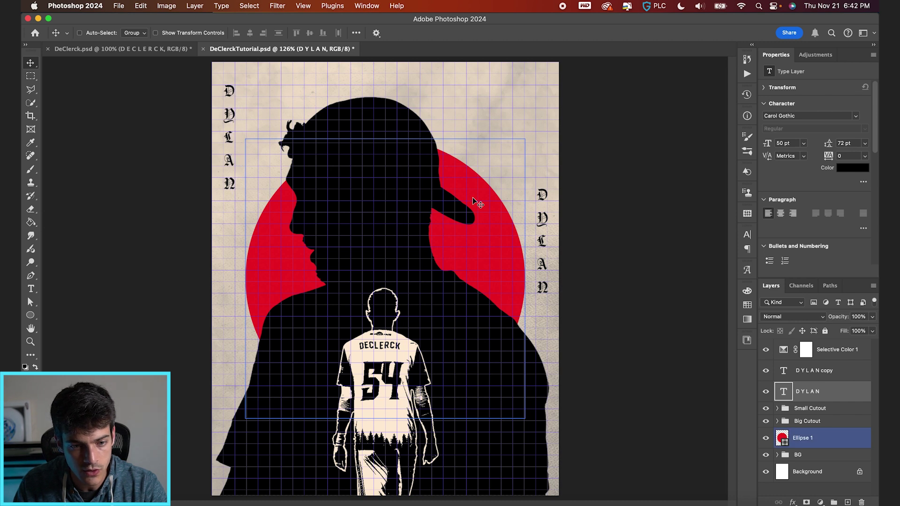
{"action": "left_click", "coordinate": [784, 371]}
{"action": "double_click", "coordinate": [784, 373]}
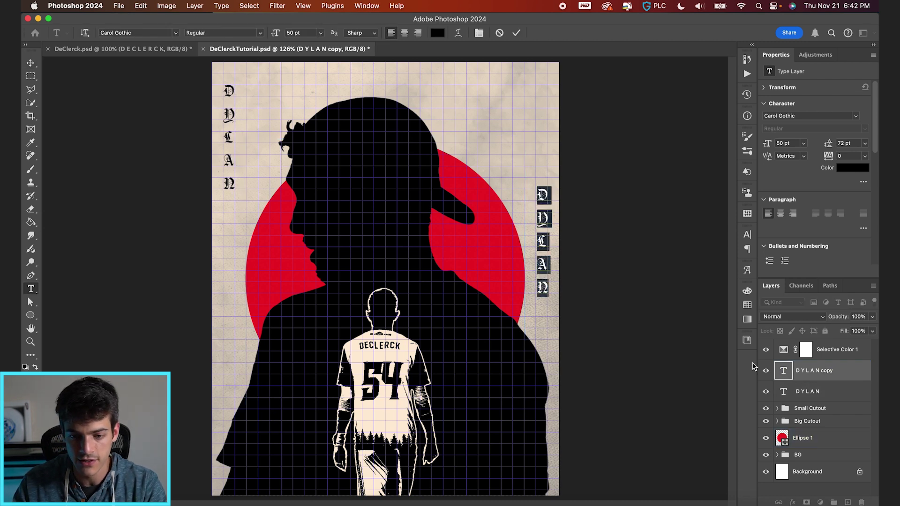
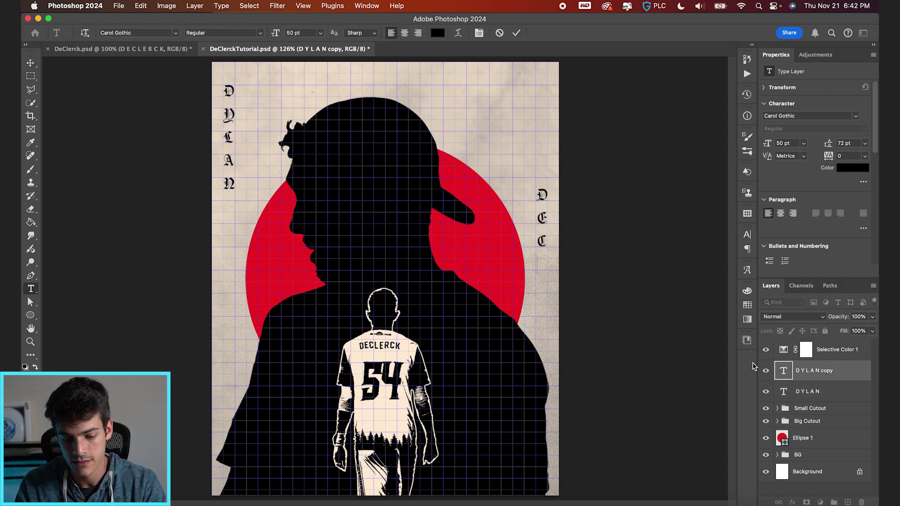
{"action": "key", "text": "super+Return"}
{"action": "key", "text": "v"}
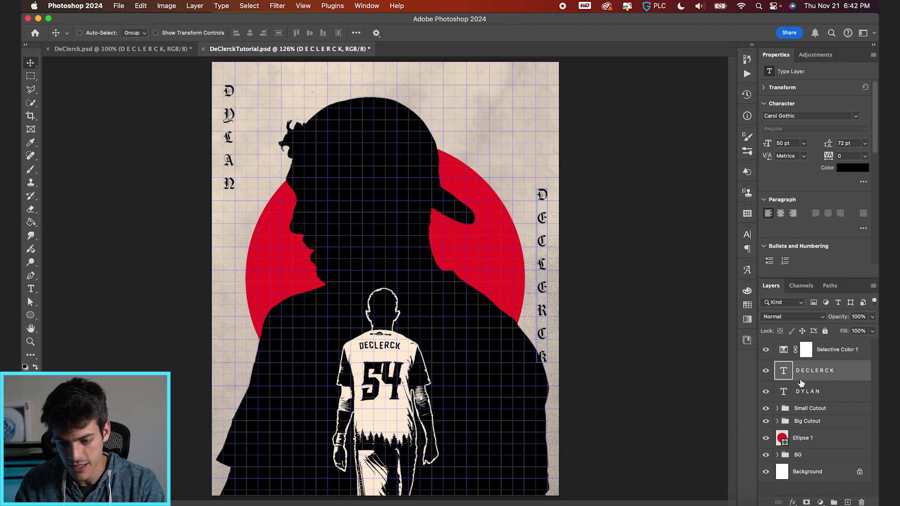
Tighten the leading of both vertical names from 72 pt to 61 pt.
{"action": "left_click", "coordinate": [797, 391], "text": "shift"}
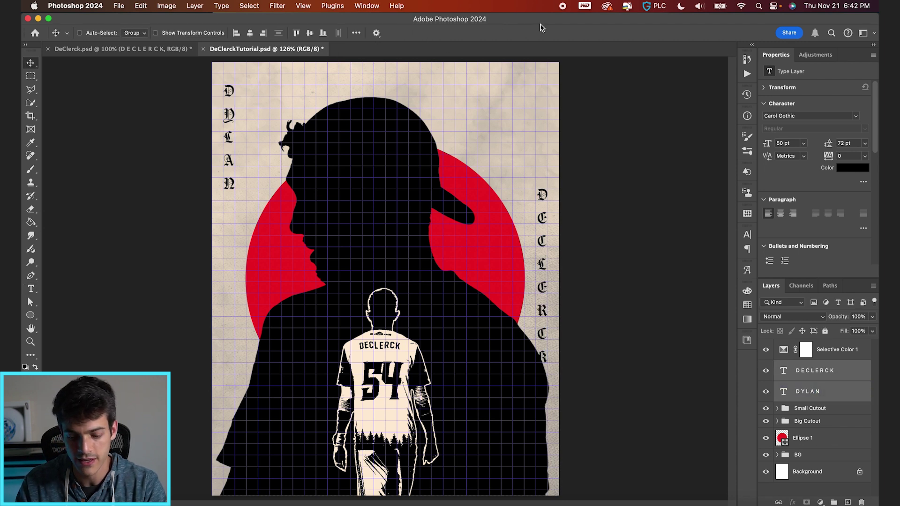
{"action": "key", "text": "super+apostrophe"}
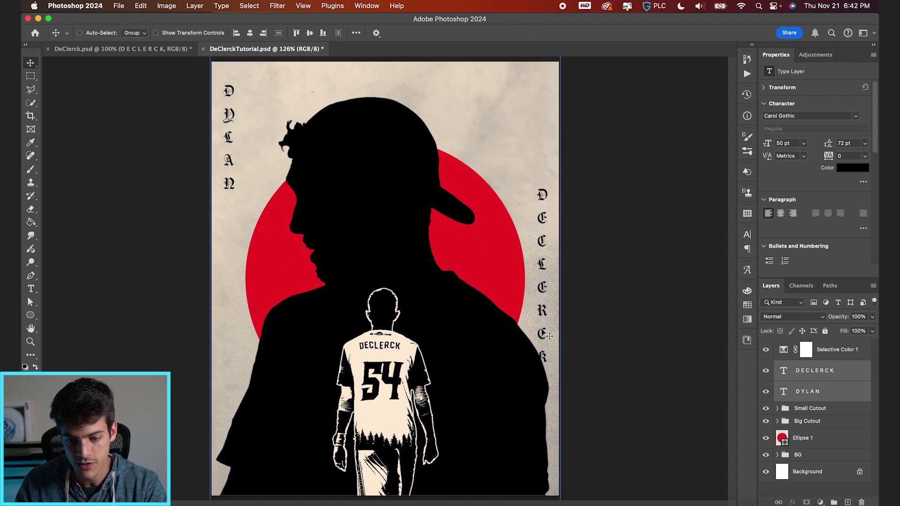
{"action": "left_click", "coordinate": [747, 234]}
{"action": "left_click_drag", "start_coordinate": [688, 265], "coordinate": [682, 265]}
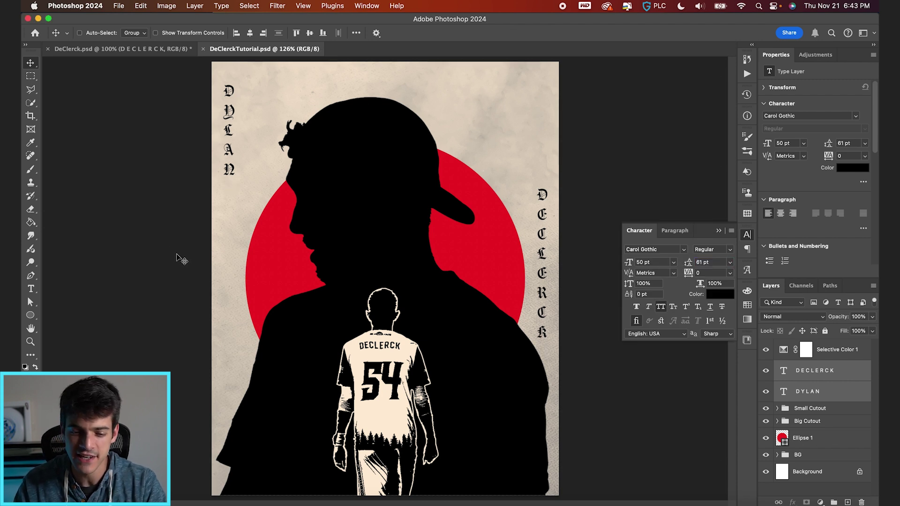
{"action": "left_click", "coordinate": [307, 275]}
{"action": "left_click", "coordinate": [282, 342]}
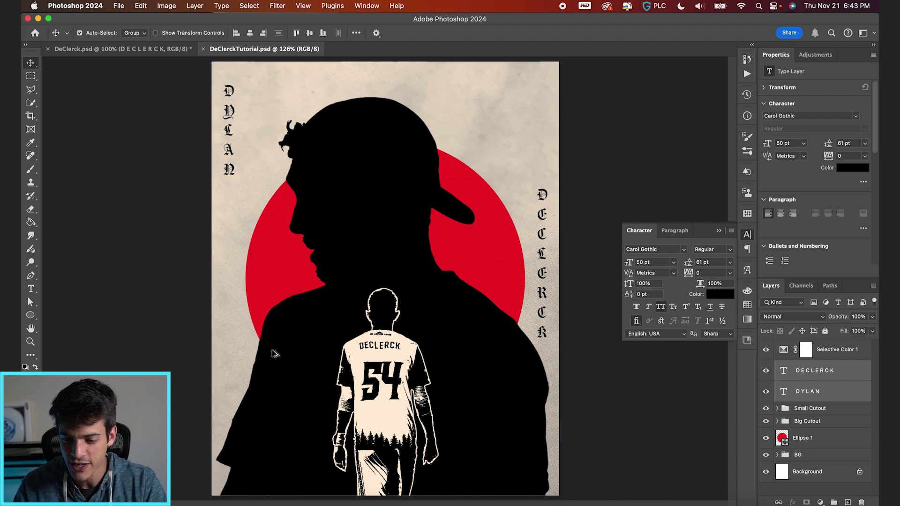
{"action": "key", "text": "super+v"}
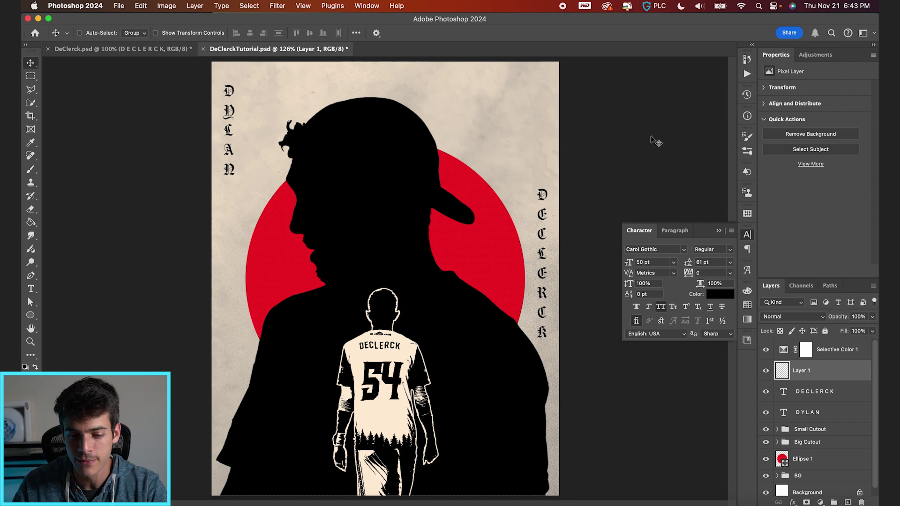
{"action": "left_click", "coordinate": [786, 395]}
{"action": "key", "text": "super+z"}
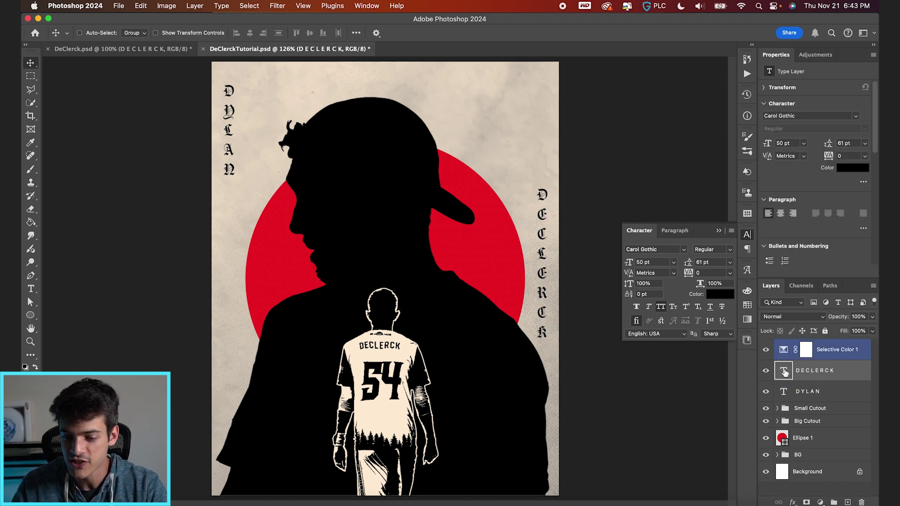
{"action": "key", "text": "super+j"}
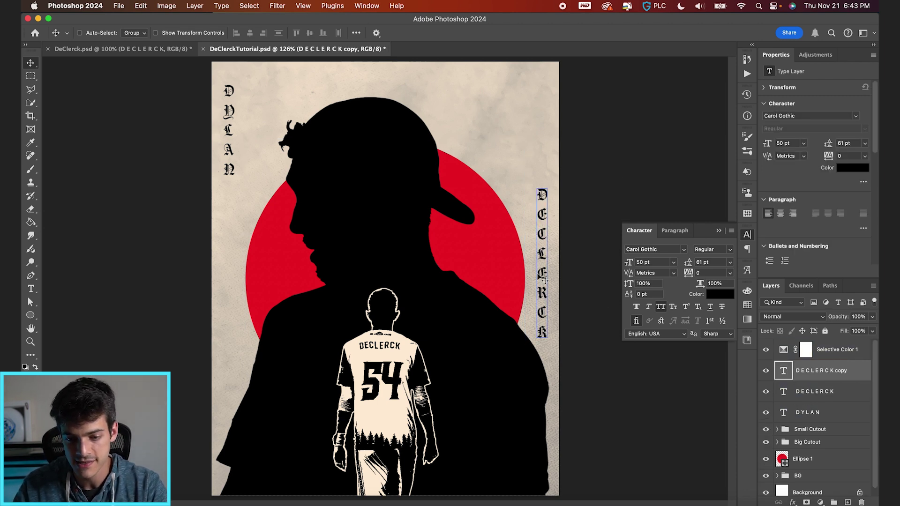
{"action": "left_click_drag", "start_coordinate": [553, 255], "coordinate": [555, 136]}
{"action": "double_click", "coordinate": [543, 117]}
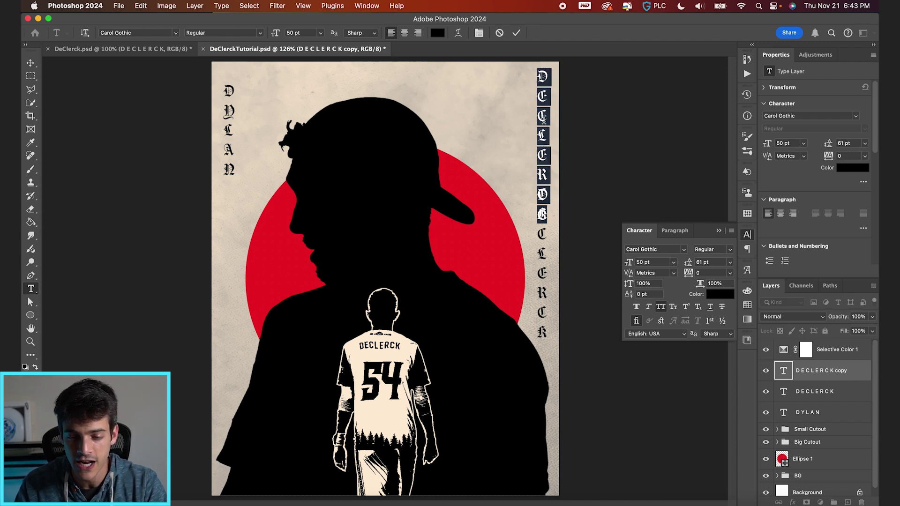
{"action": "key", "text": "BackSpace"}
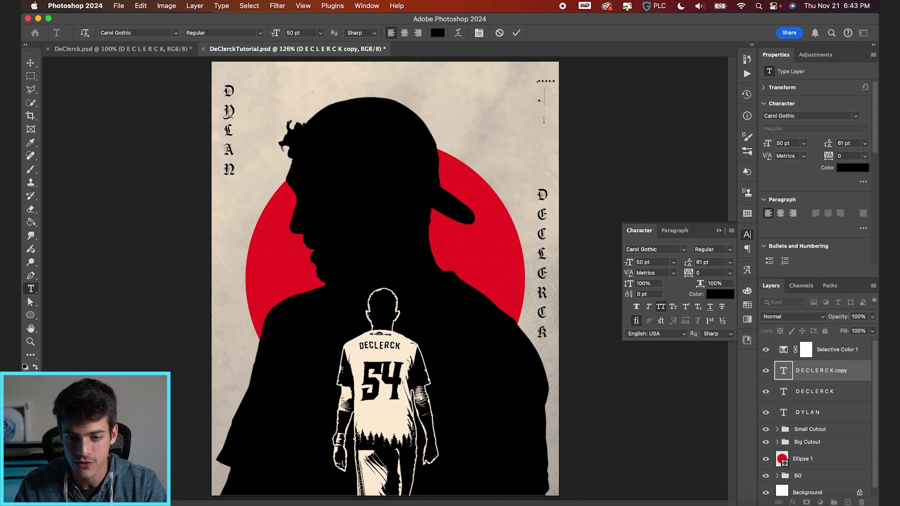
{"action": "left_click", "coordinate": [516, 33]}
Set the dot rows to 17 pt leading, move them into the top-right corner, and duplicate them.
{"action": "left_click_drag", "start_coordinate": [689, 262], "coordinate": [680, 264]}
{"action": "type", "text": "17"}
{"action": "key", "text": "Return"}
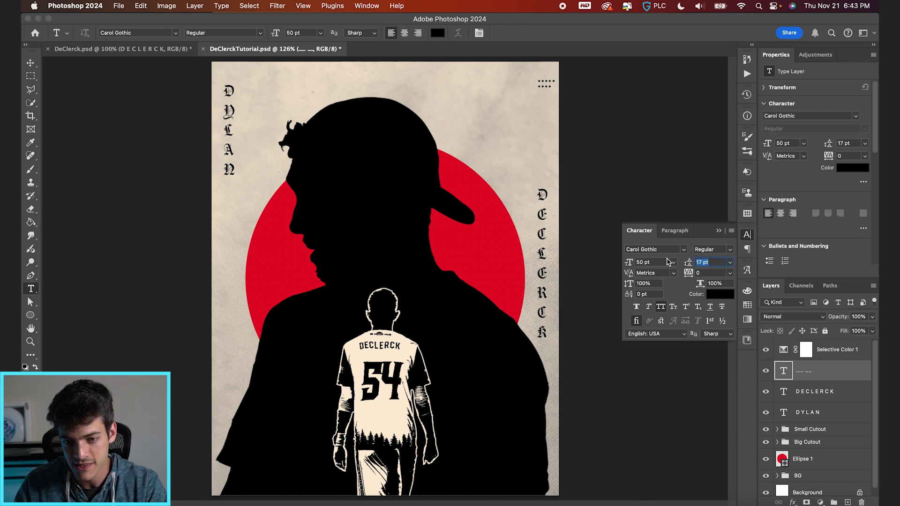
{"action": "key", "text": "v"}
{"action": "scroll", "coordinate": [573, 144], "scroll_direction": "up", "scroll_amount": 5}
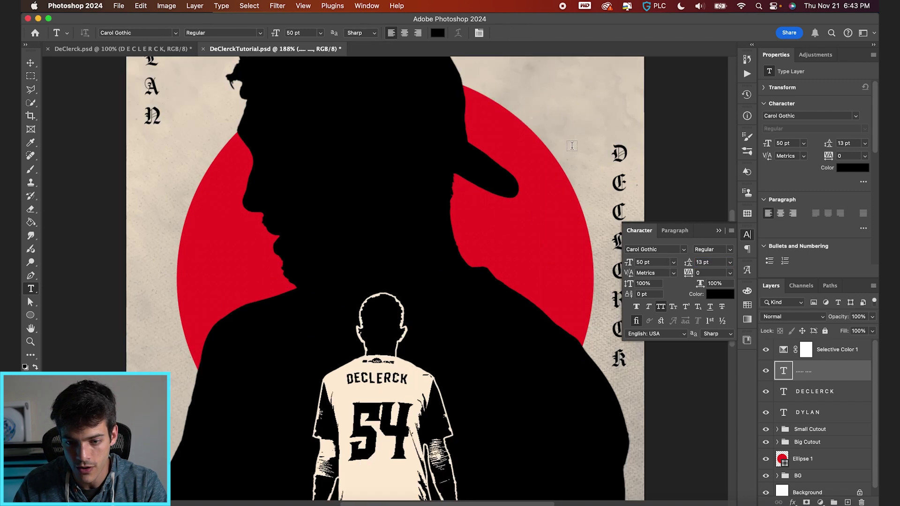
{"action": "left_click_drag", "start_coordinate": [451, 193], "coordinate": [477, 205]}
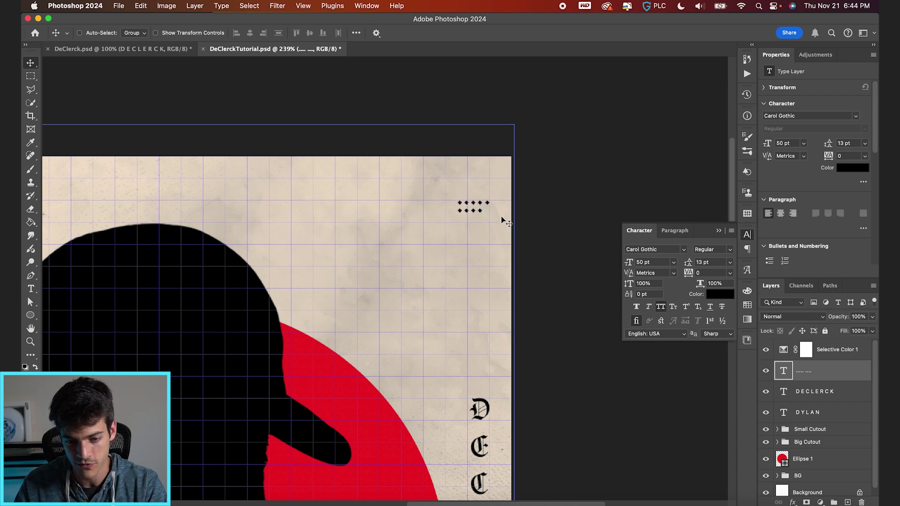
{"action": "key", "text": "super+0"}
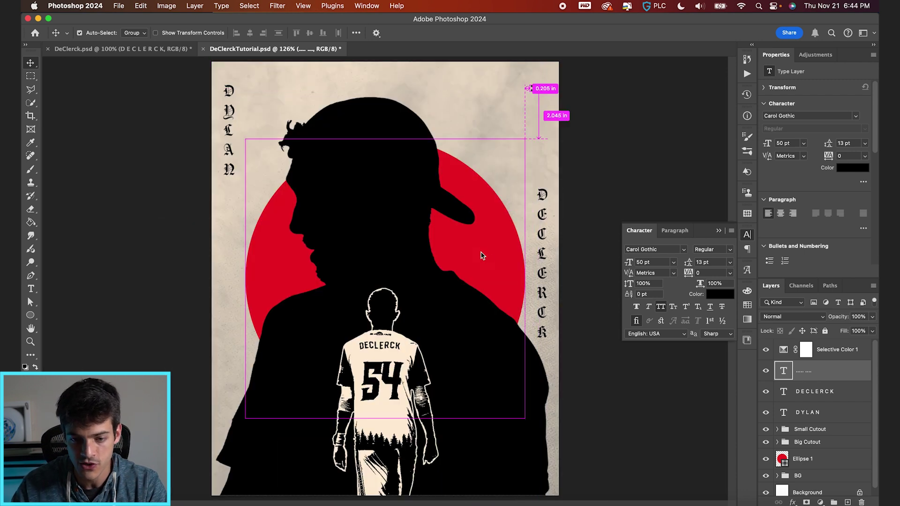
{"action": "key", "text": "super+j"}
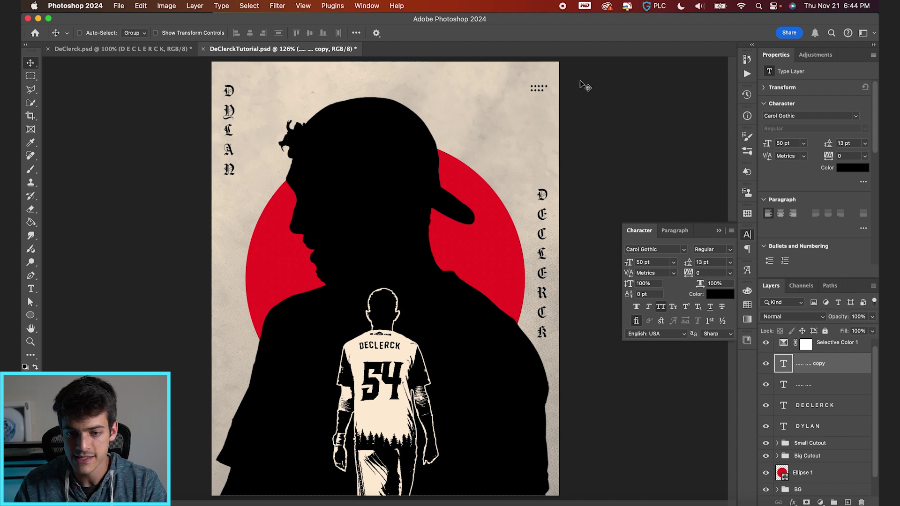
Move the dot copy to the lower left and turn it into a widely spaced vertical row.
{"action": "left_click_drag", "start_coordinate": [537, 121], "coordinate": [246, 329]}
{"action": "key", "text": "t"}
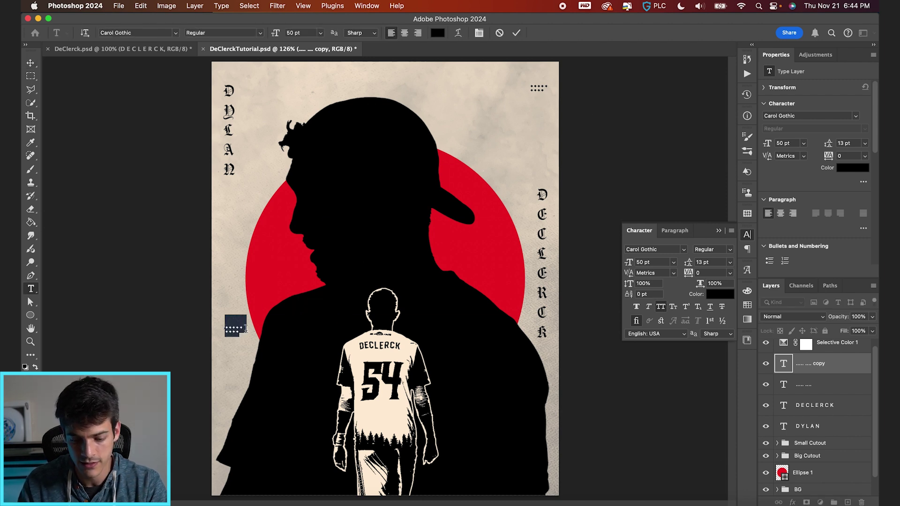
{"action": "key", "text": "BackSpace"}
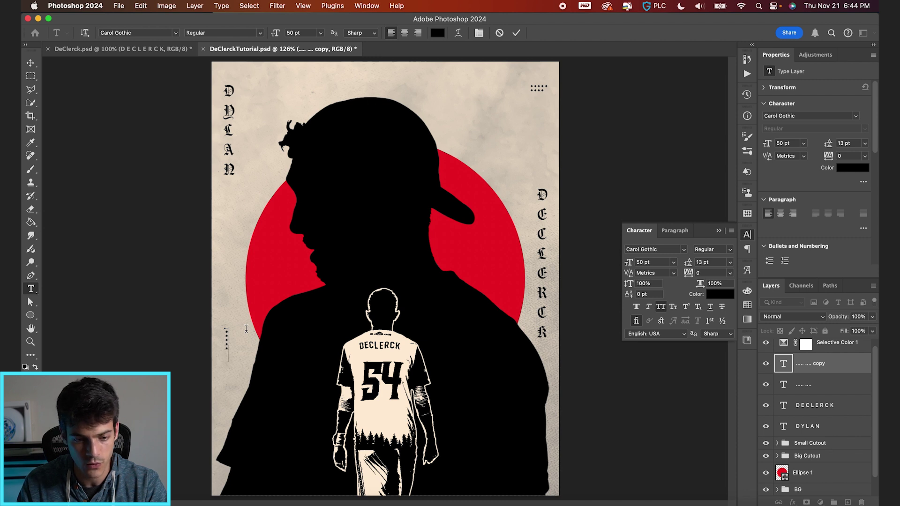
{"action": "key", "text": "super+Return"}
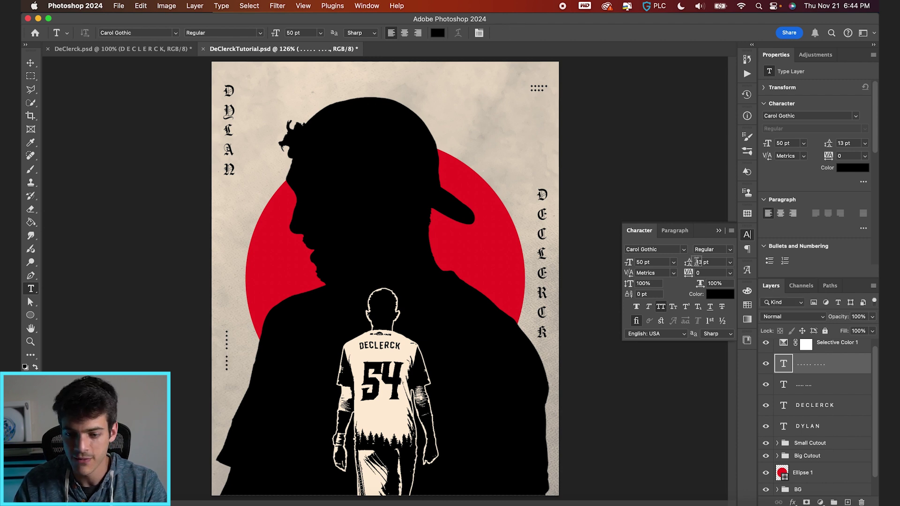
{"action": "left_click_drag", "start_coordinate": [688, 264], "coordinate": [698, 264]}
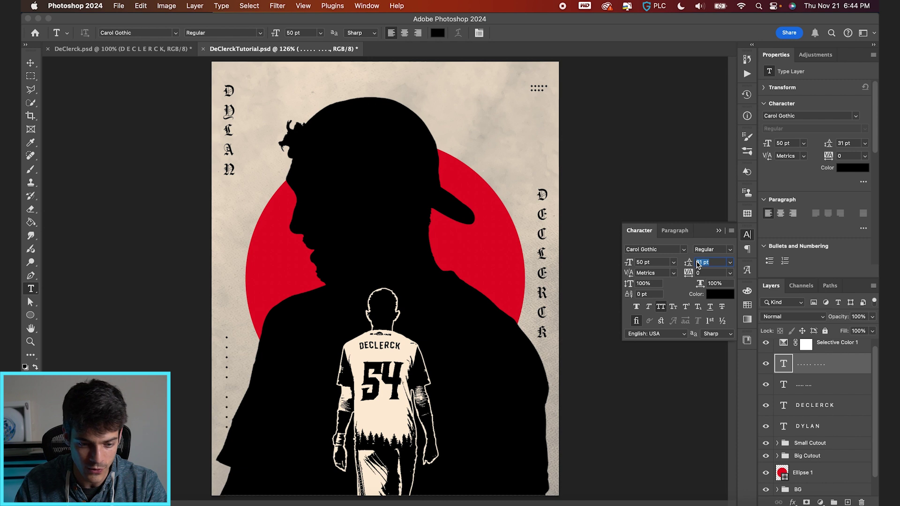
Position the dotted column down the left edge below DYLAN and save the poster.
{"action": "key", "text": "v"}
{"action": "left_click_drag", "start_coordinate": [300, 348], "coordinate": [295, 316]}
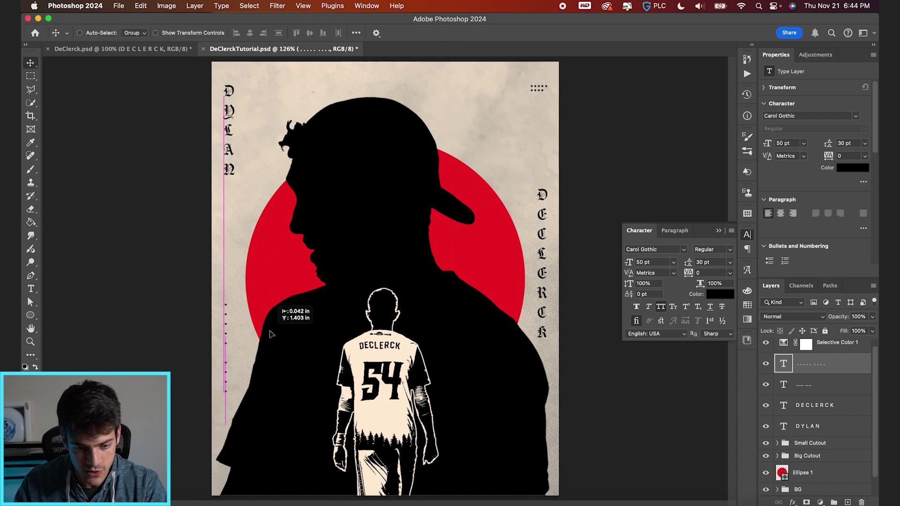
{"action": "key", "text": "super+apostrophe"}
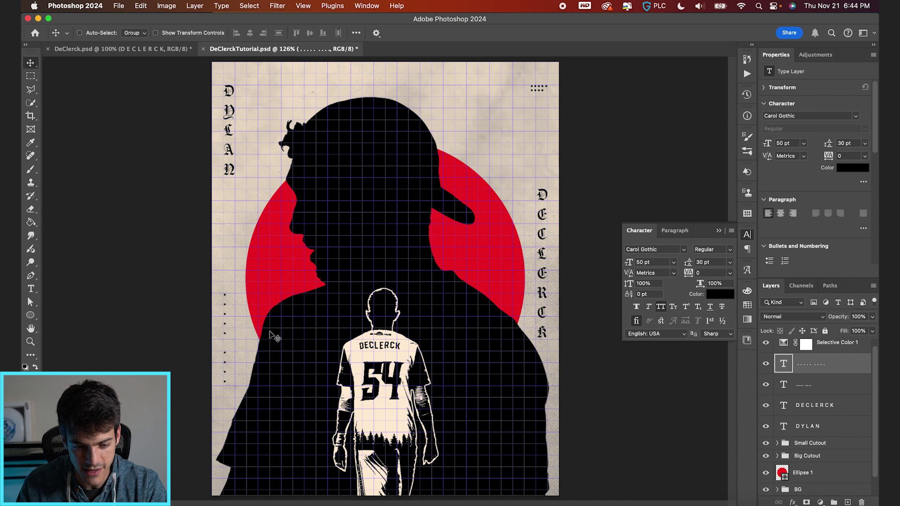
{"action": "key", "text": "super+apostrophe"}
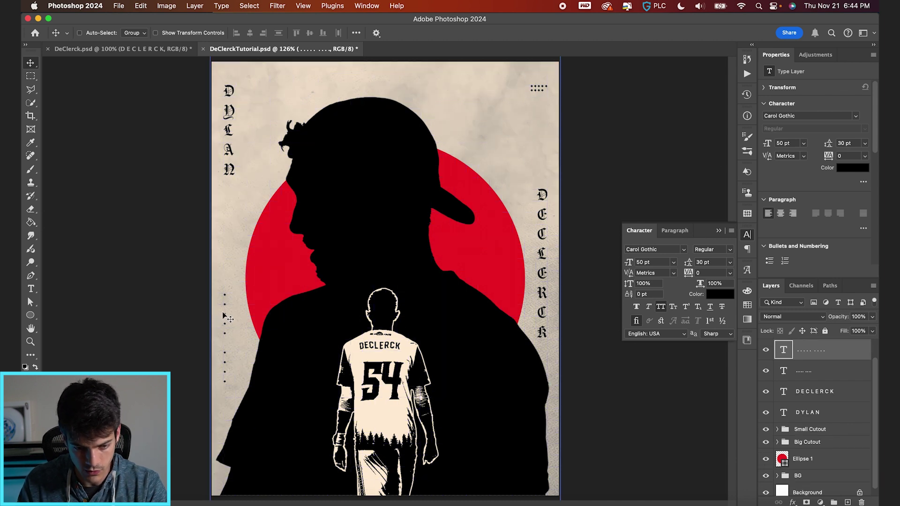
{"action": "left_click_drag", "start_coordinate": [224, 312], "coordinate": [224, 340]}
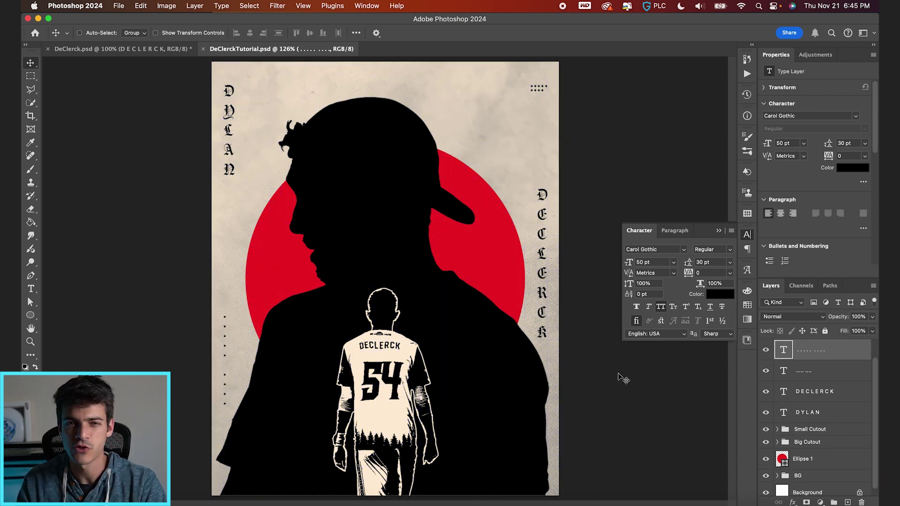
{"action": "key", "text": "super+s"}
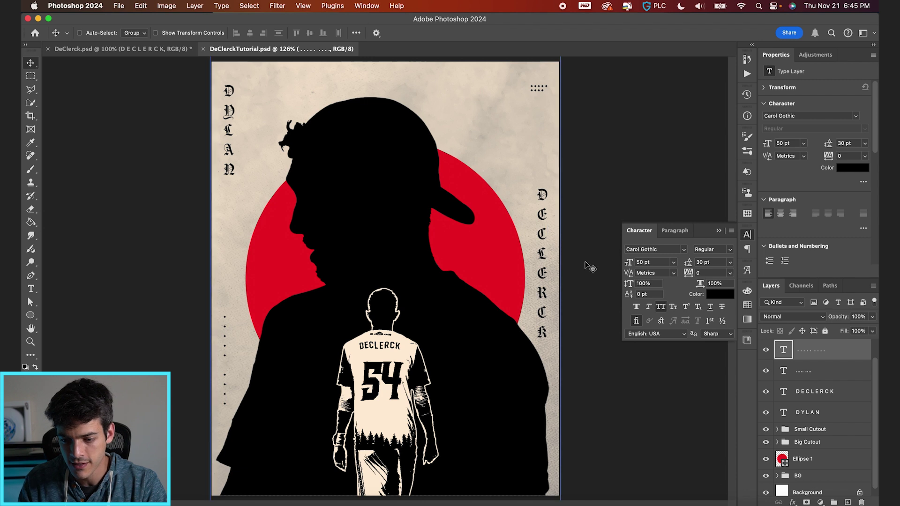
{"action": "left_click", "coordinate": [827, 400]}
{"action": "left_click_drag", "start_coordinate": [542, 239], "coordinate": [241, 241]}
{"action": "key", "text": "Up"}
{"action": "key", "text": "Up"}
{"action": "key", "text": "Up"}
{"action": "key", "text": "Up"}
{"action": "key", "text": "Up"}
{"action": "key", "text": "Up"}
{"action": "key", "text": "Up"}
{"action": "key", "text": "Up"}
{"action": "key", "text": "Up"}
{"action": "key", "text": "Up"}
{"action": "key", "text": "Up"}
{"action": "key", "text": "Up"}
{"action": "key", "text": "Up"}
{"action": "key", "text": "Up"}
{"action": "key", "text": "Up"}
{"action": "key", "text": "Up"}
{"action": "key", "text": "Up"}
{"action": "key", "text": "Up"}
{"action": "key", "text": "Up"}
{"action": "key", "text": "Up"}
{"action": "key", "text": "Up"}
{"action": "key", "text": "Up"}
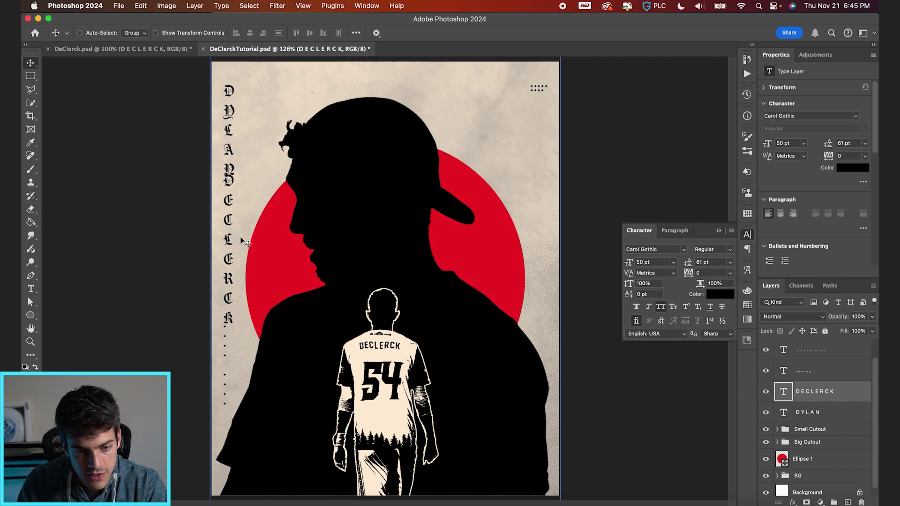
{"action": "left_click_drag", "start_coordinate": [330, 225], "coordinate": [555, 223]}
{"action": "key", "text": "super+apostrophe"}
{"action": "key", "text": "super+apostrophe"}
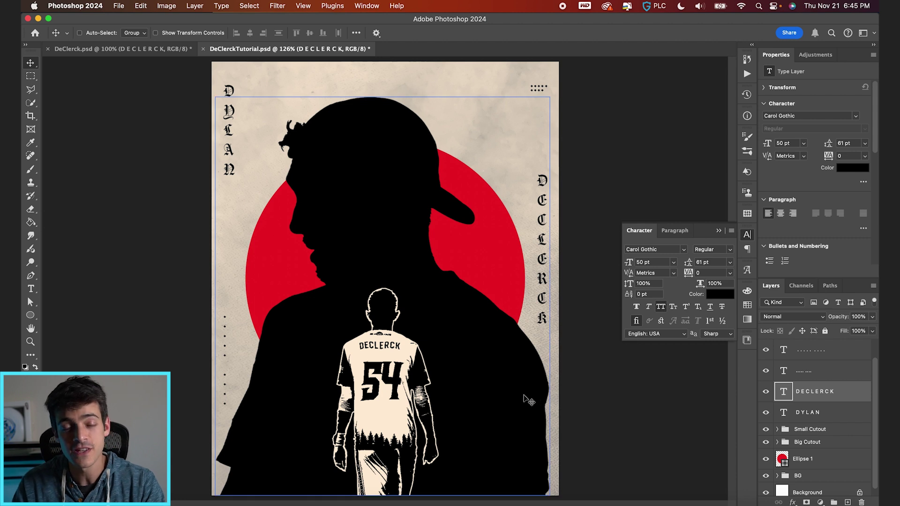
{"action": "scroll", "coordinate": [834, 398], "scroll_direction": "up", "scroll_amount": 1}
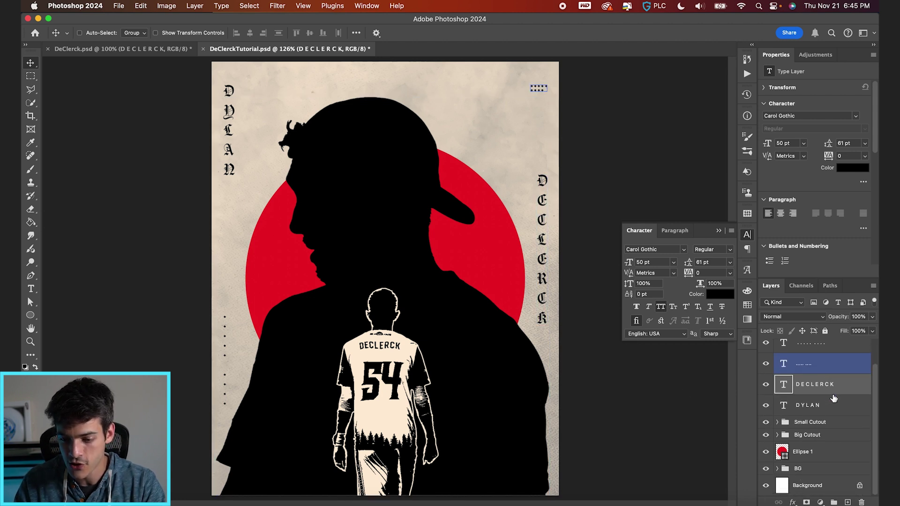
{"action": "left_click", "coordinate": [798, 435]}
{"action": "left_click", "coordinate": [777, 434]}
{"action": "scroll", "coordinate": [790, 436], "scroll_direction": "down", "scroll_amount": 1}
{"action": "left_click", "coordinate": [790, 429]}
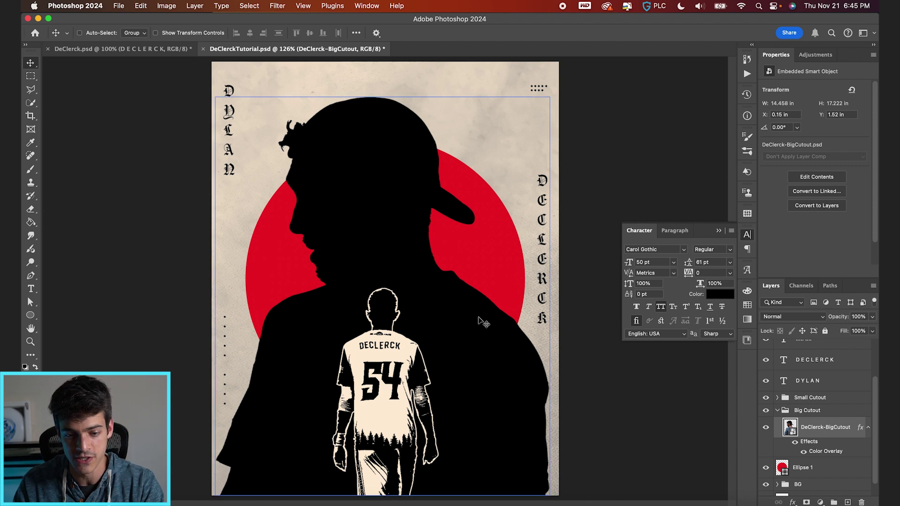
{"action": "left_click", "coordinate": [278, 5]}
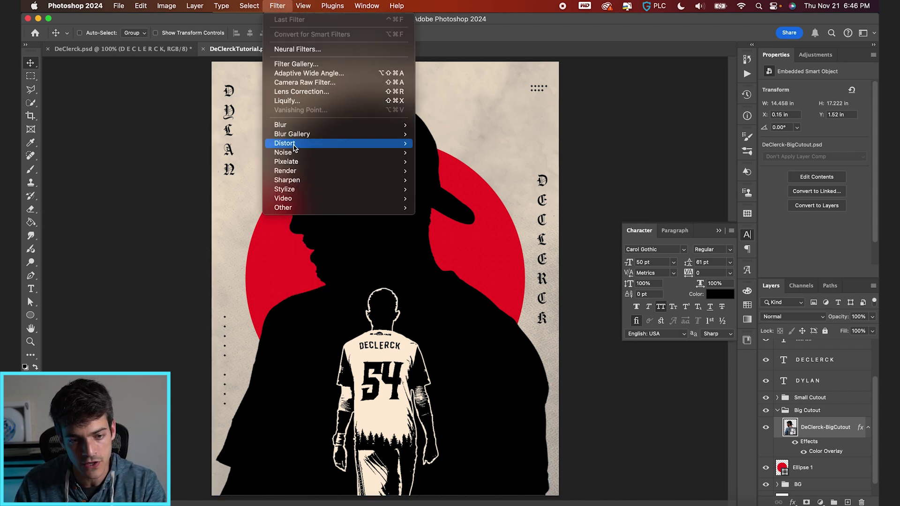
{"action": "mouse_move", "coordinate": [302, 145]}
{"action": "left_click", "coordinate": [445, 146]}
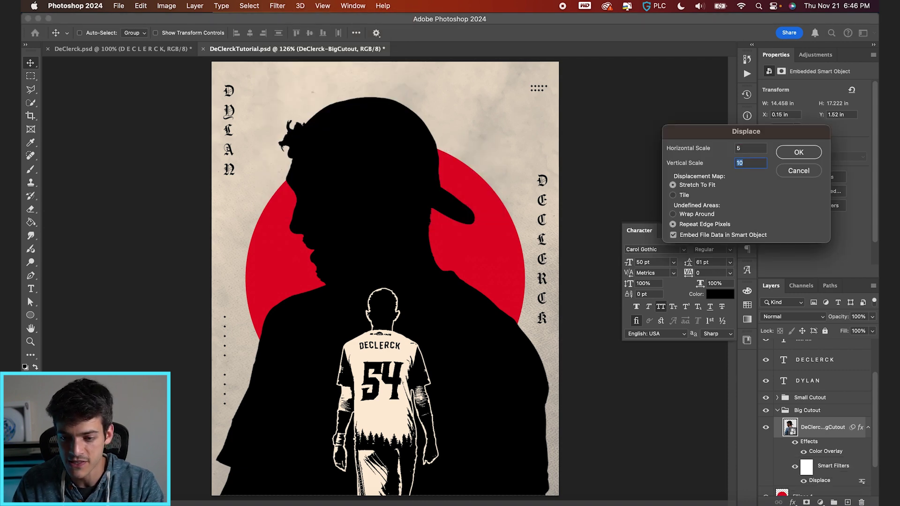
{"action": "left_click", "coordinate": [793, 154]}
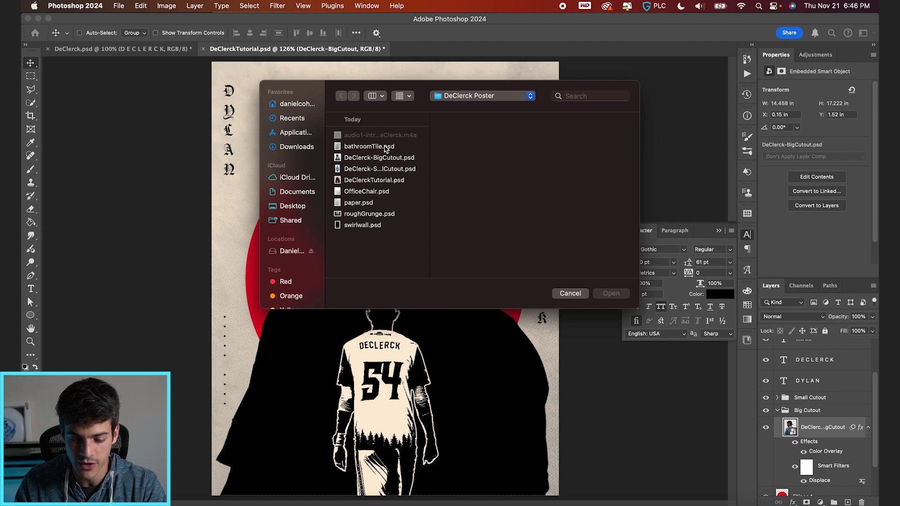
{"action": "left_click", "coordinate": [367, 194]}
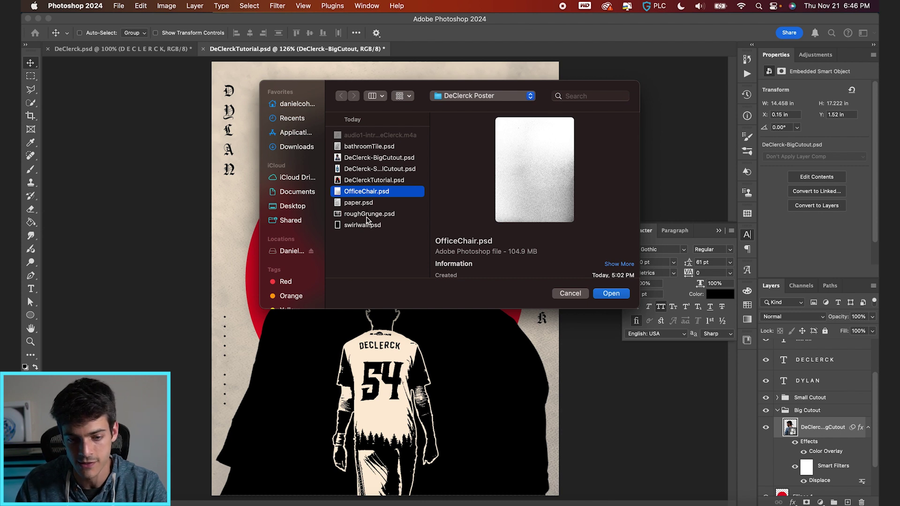
{"action": "left_click", "coordinate": [369, 214]}
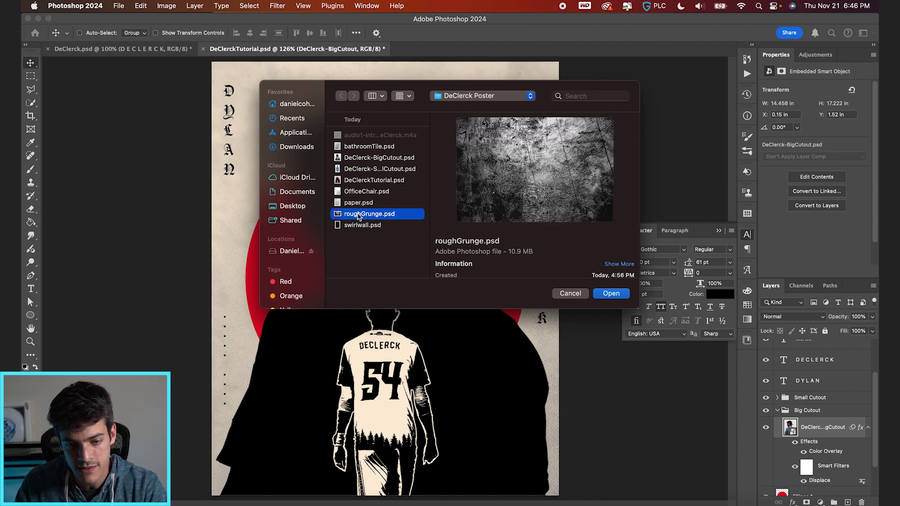
{"action": "double_click", "coordinate": [368, 214]}
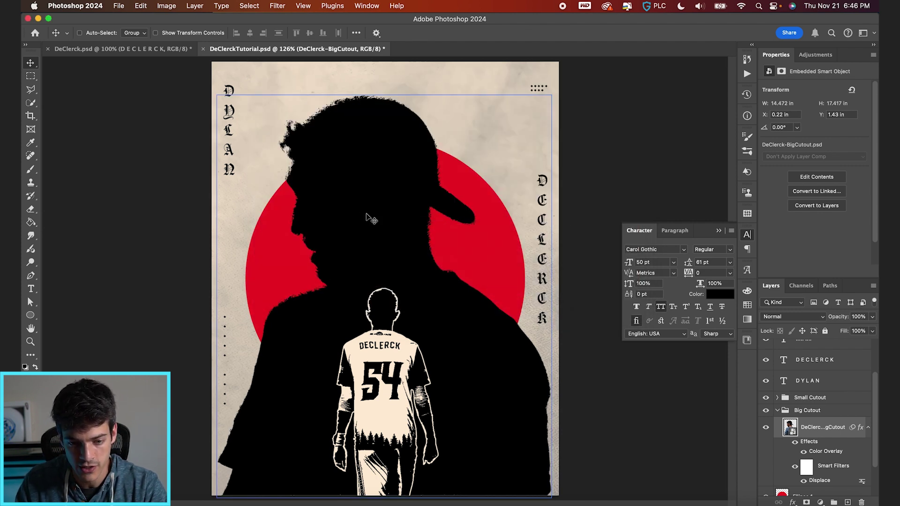
Lower the Displace scale to 3 horizontal and vertical and reapply the roughGrunge map.
{"action": "scroll", "coordinate": [370, 218], "scroll_direction": "up", "scroll_amount": 3}
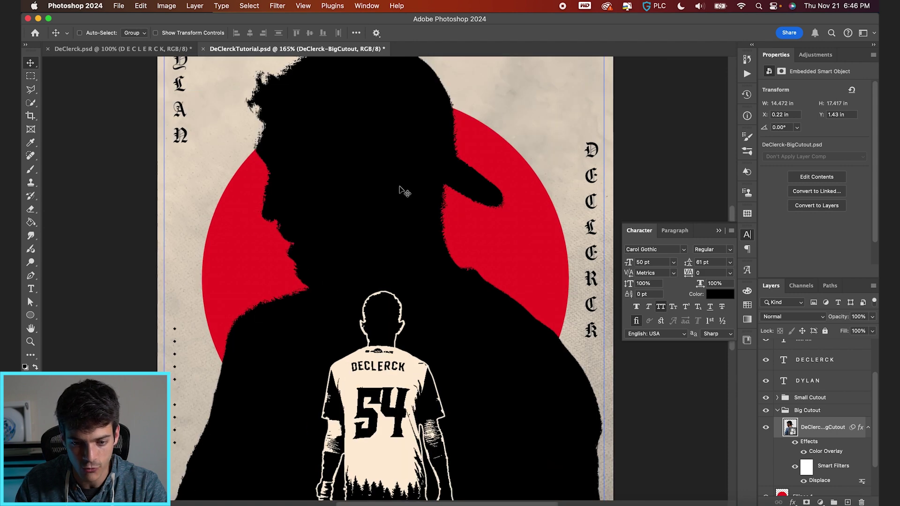
{"action": "scroll", "coordinate": [402, 190], "scroll_direction": "up", "scroll_amount": 2}
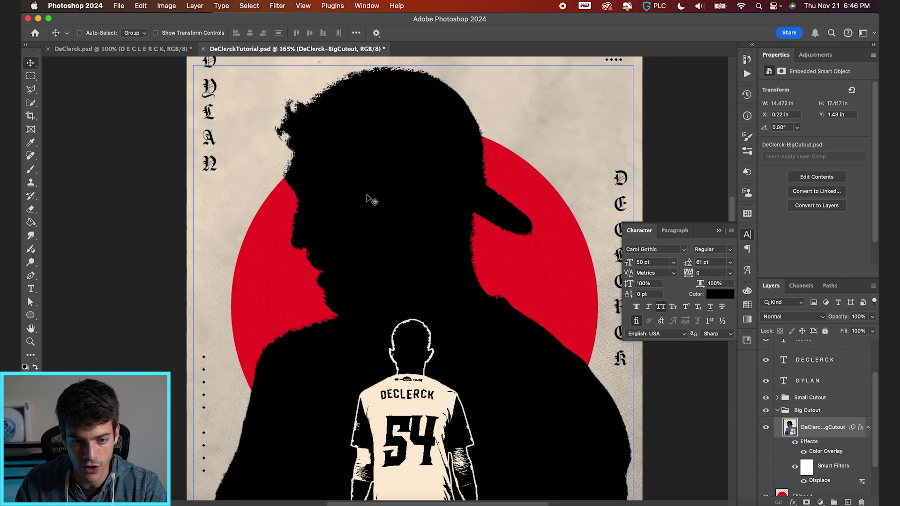
{"action": "double_click", "coordinate": [820, 482]}
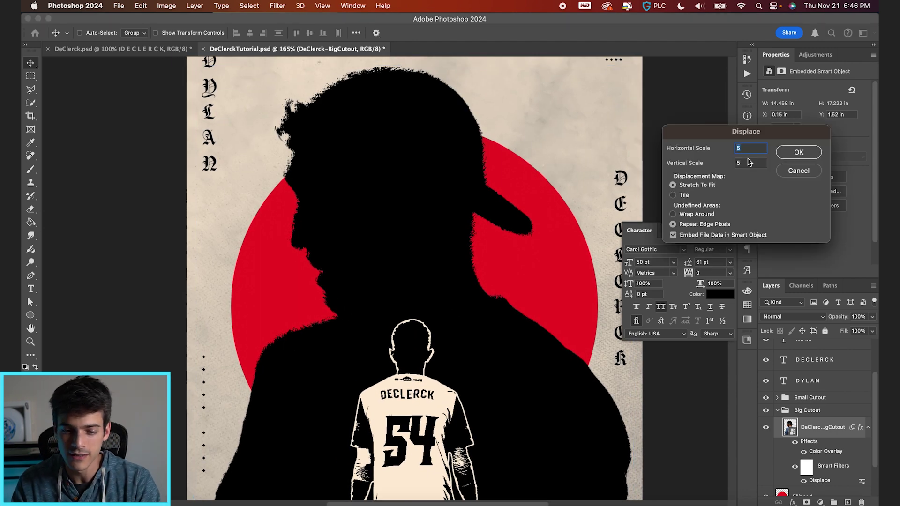
{"action": "type", "text": "33"}
{"action": "left_click", "coordinate": [788, 153]}
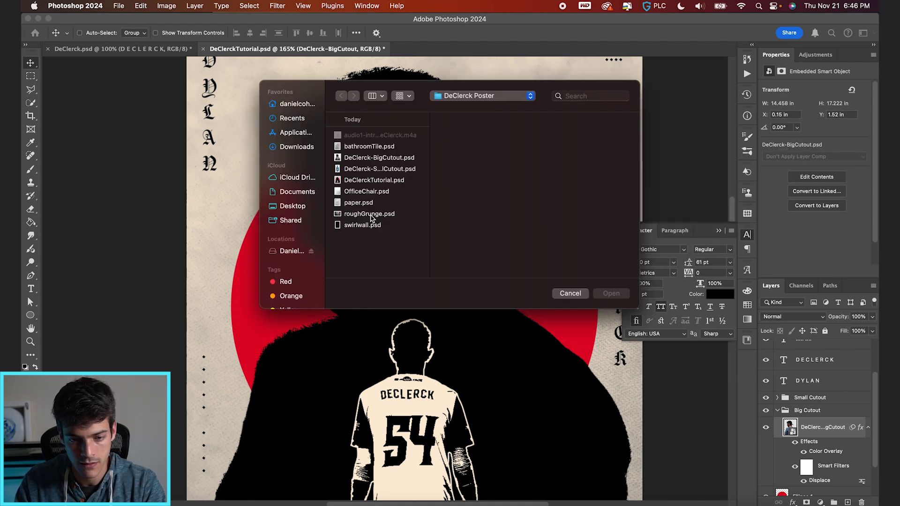
{"action": "double_click", "coordinate": [370, 214]}
{"action": "key", "text": "super+0"}
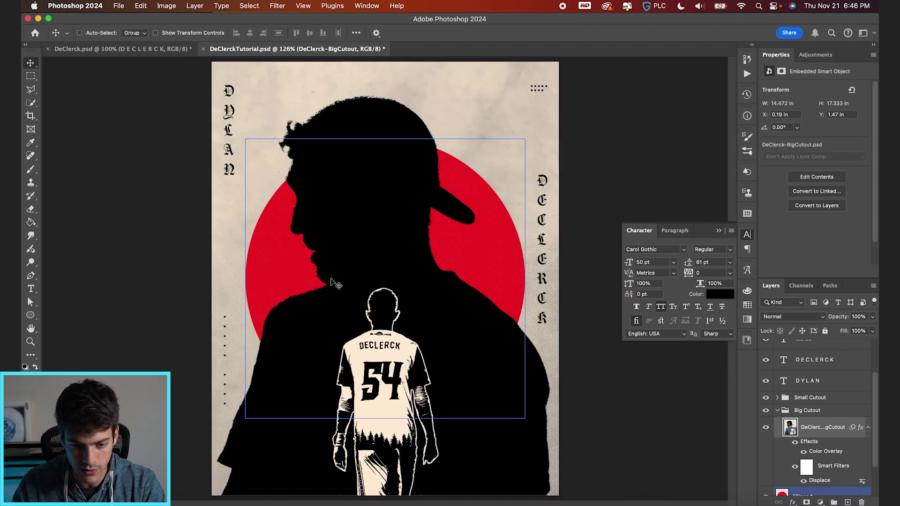
Convert the Ellipse 1 red circle layer for Smart Filters.
{"action": "scroll", "coordinate": [791, 429], "scroll_direction": "down", "scroll_amount": 3}
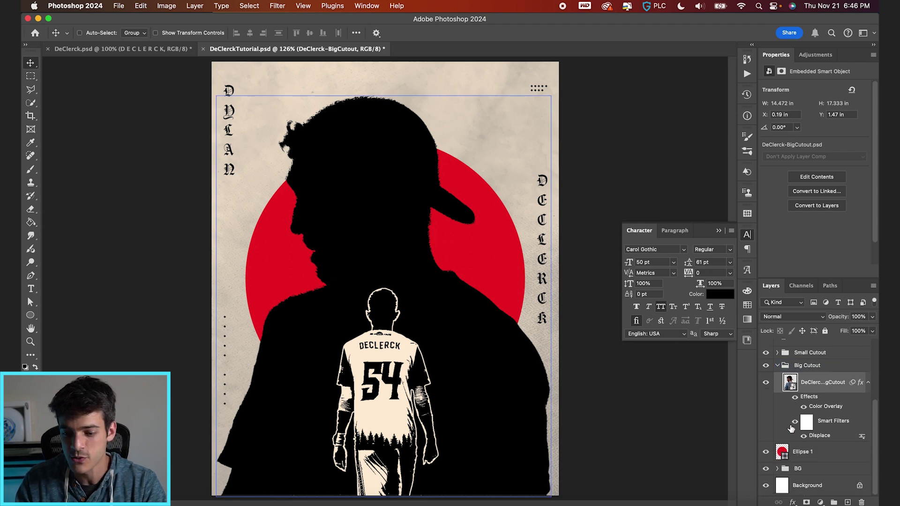
{"action": "left_click", "coordinate": [782, 453]}
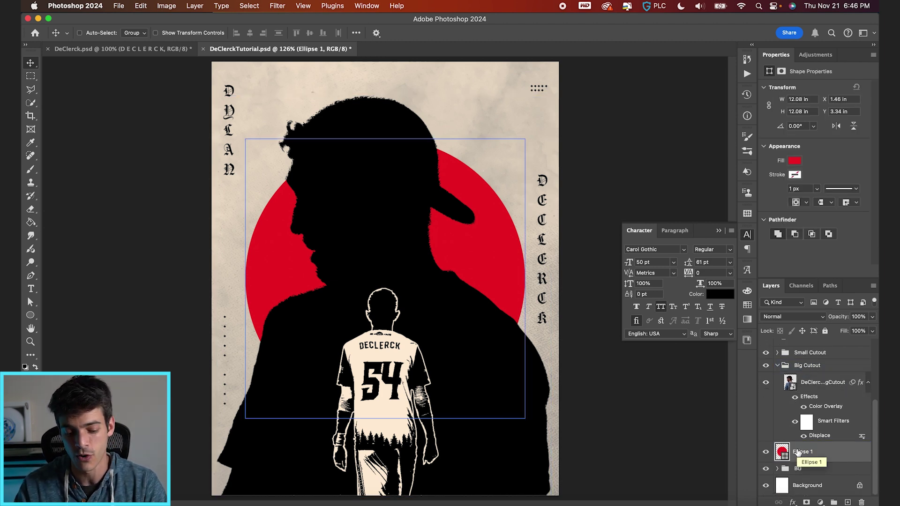
{"action": "left_click", "coordinate": [277, 6]}
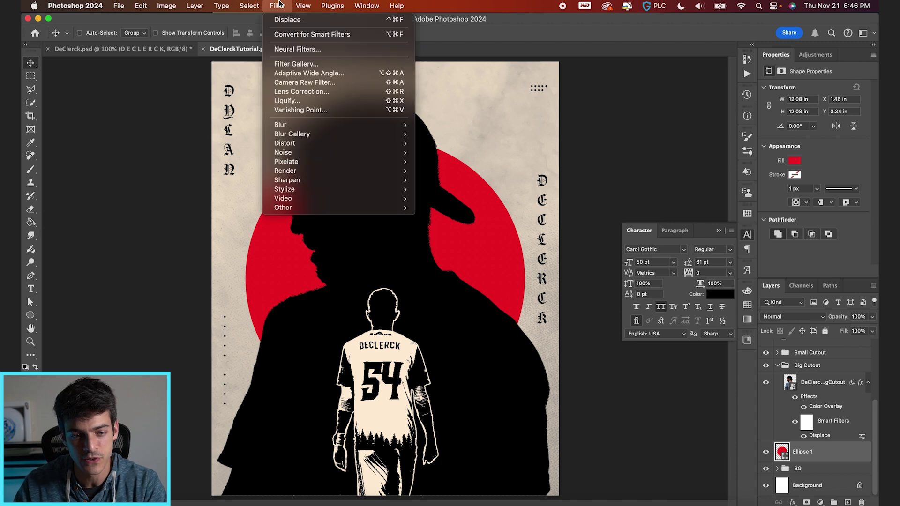
{"action": "left_click", "coordinate": [295, 35]}
Copy the silhouette's Displace smart filter onto Ellipse 1 and inspect the circle's edge.
{"action": "mouse_move", "coordinate": [826, 419]}
{"action": "left_mouse_down"}
{"action": "mouse_move", "coordinate": [784, 461]}
{"action": "mouse_move", "coordinate": [822, 426]}
{"action": "left_mouse_up"}
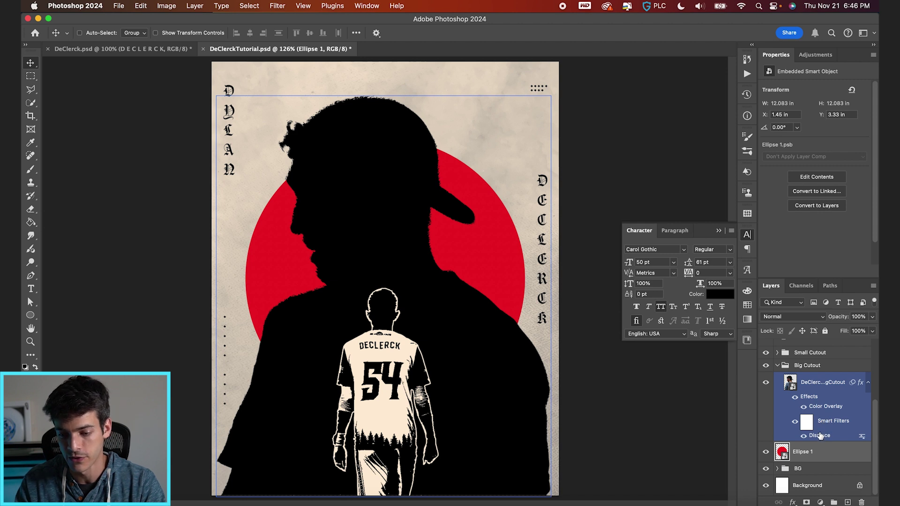
{"action": "mouse_move", "coordinate": [791, 449]}
{"action": "left_mouse_down"}
{"action": "mouse_move", "coordinate": [825, 423]}
{"action": "mouse_move", "coordinate": [784, 456]}
{"action": "left_mouse_up"}
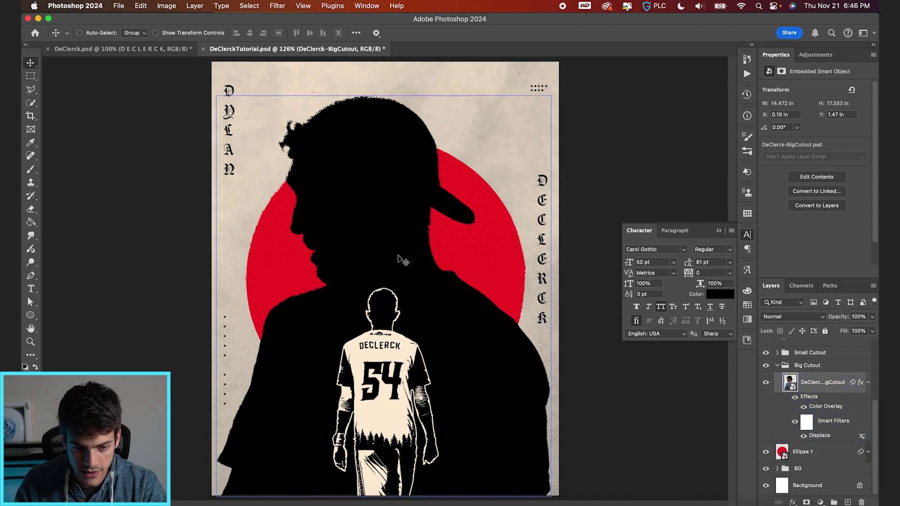
{"action": "key", "text": "super+plus"}
{"action": "scroll", "coordinate": [266, 240], "scroll_direction": "up", "scroll_amount": 5}
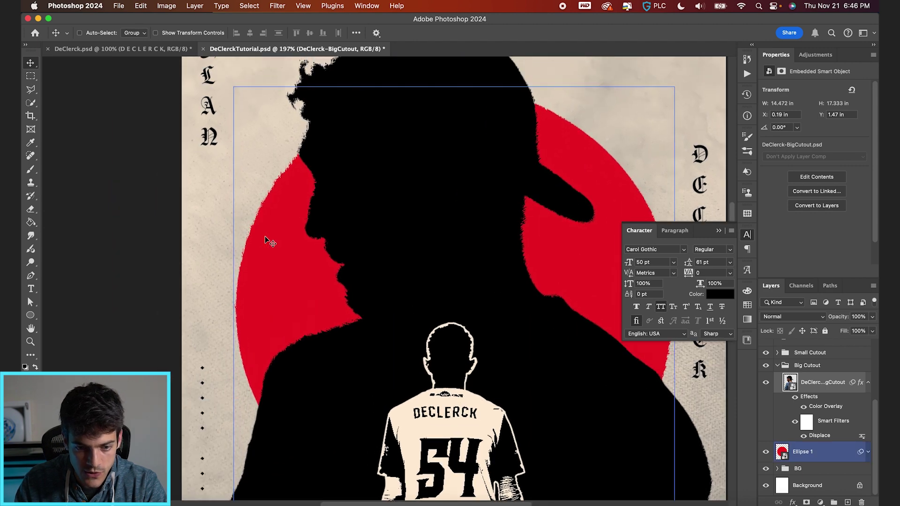
{"action": "scroll", "coordinate": [333, 264], "scroll_direction": "down", "scroll_amount": 4}
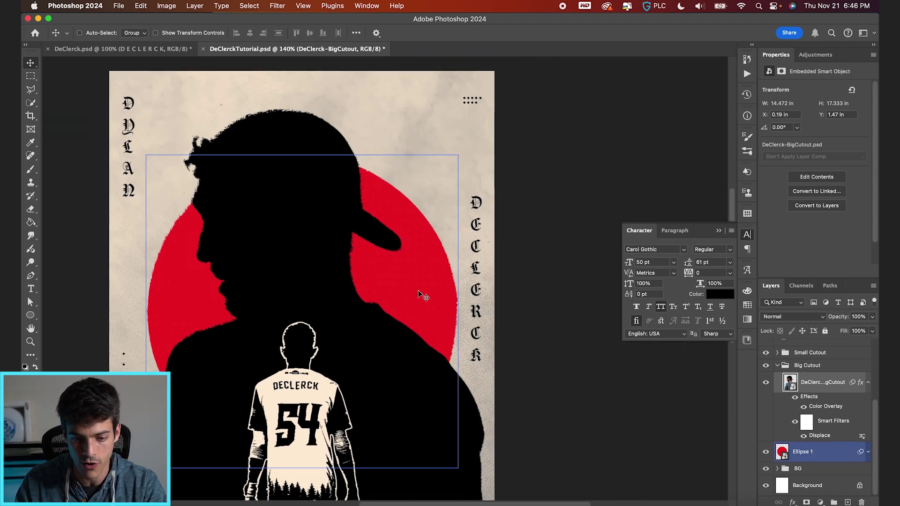
{"action": "left_click", "coordinate": [868, 452]}
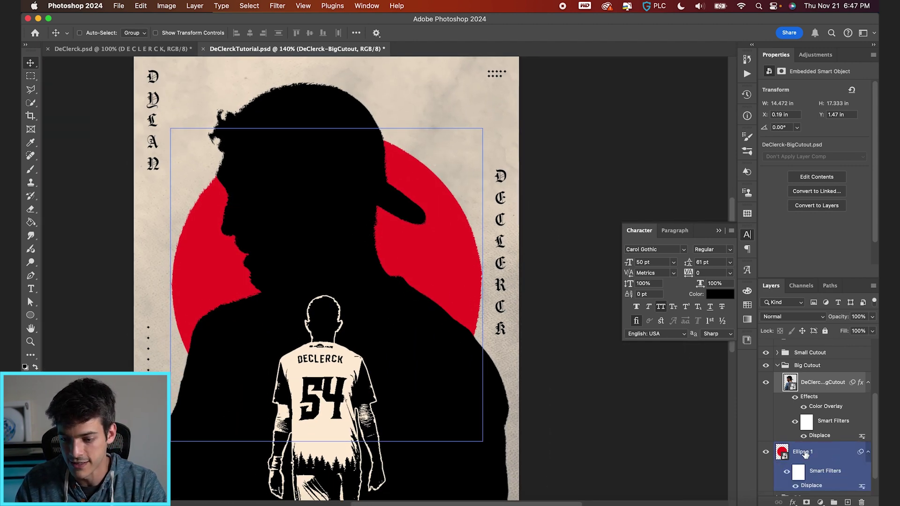
{"action": "scroll", "coordinate": [816, 458], "scroll_direction": "down", "scroll_amount": 2}
Set the circle's Displace scale to 30 horizontal and 15 vertical with the roughGrunge map.
{"action": "double_click", "coordinate": [813, 460]}
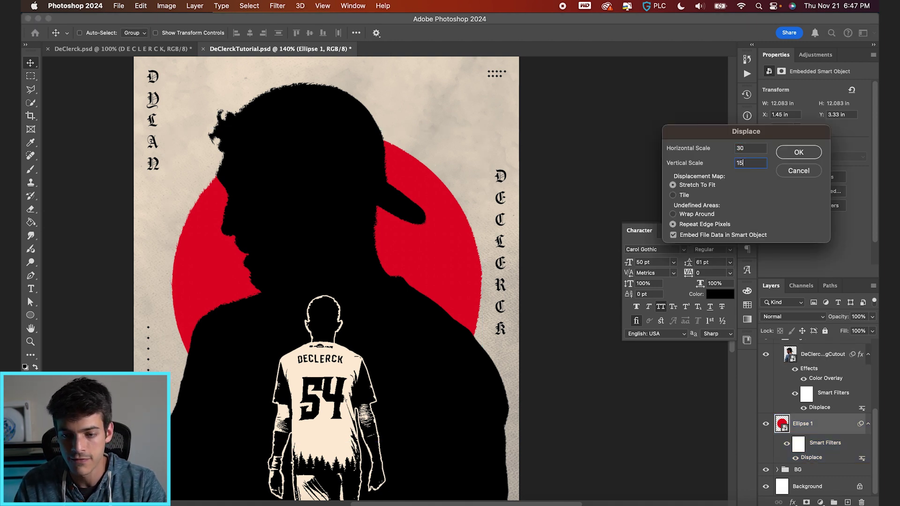
{"action": "key", "text": "Return"}
{"action": "double_click", "coordinate": [365, 215]}
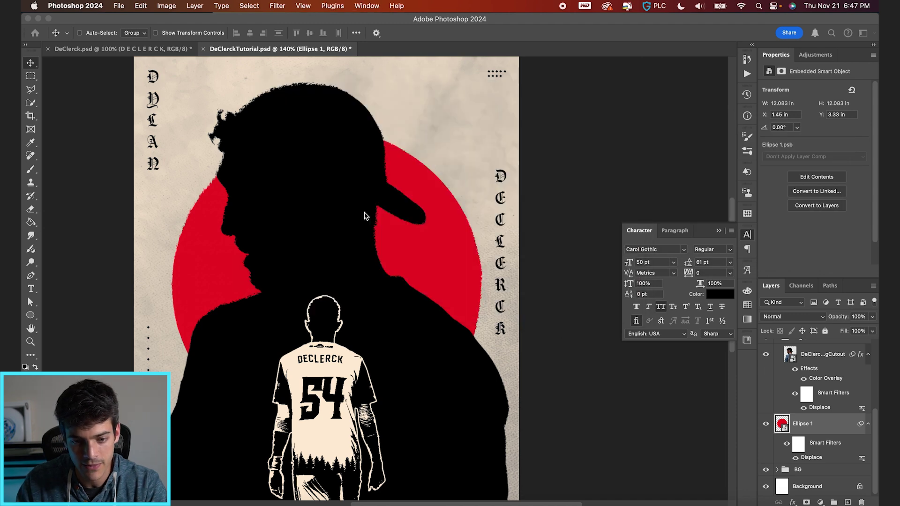
{"action": "left_click", "coordinate": [365, 212], "text": "super"}
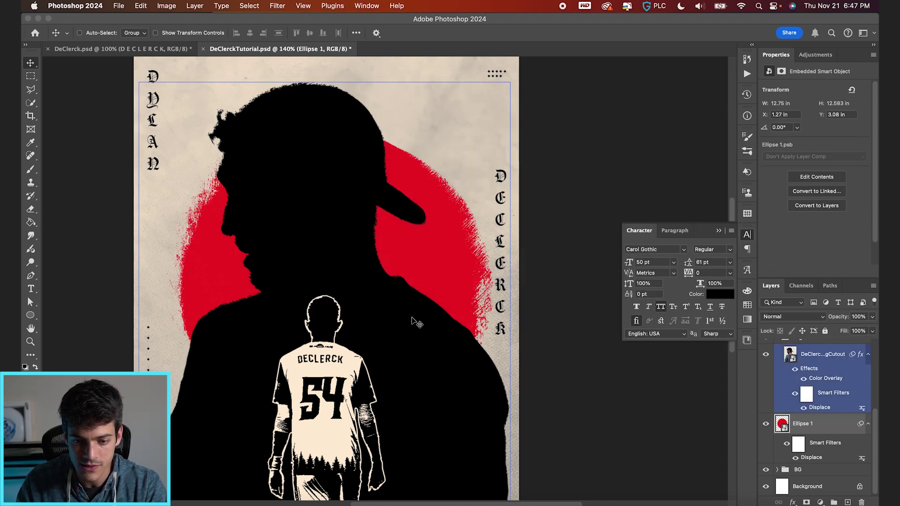
{"action": "key", "text": "super+0"}
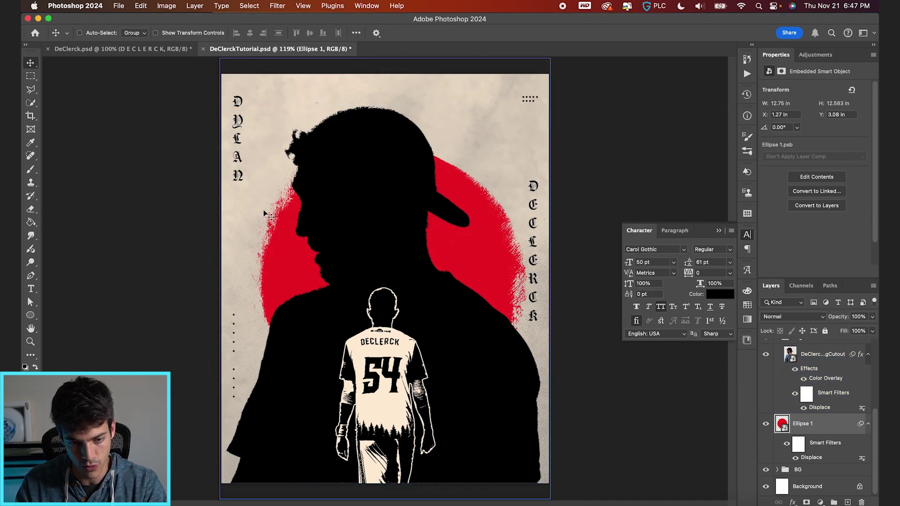
Nudge the red circle left until it sits at X 0.9 in, checking against the grid.
{"action": "left_click", "coordinate": [461, 287], "text": "super"}
{"action": "left_click", "coordinate": [500, 294], "text": "super"}
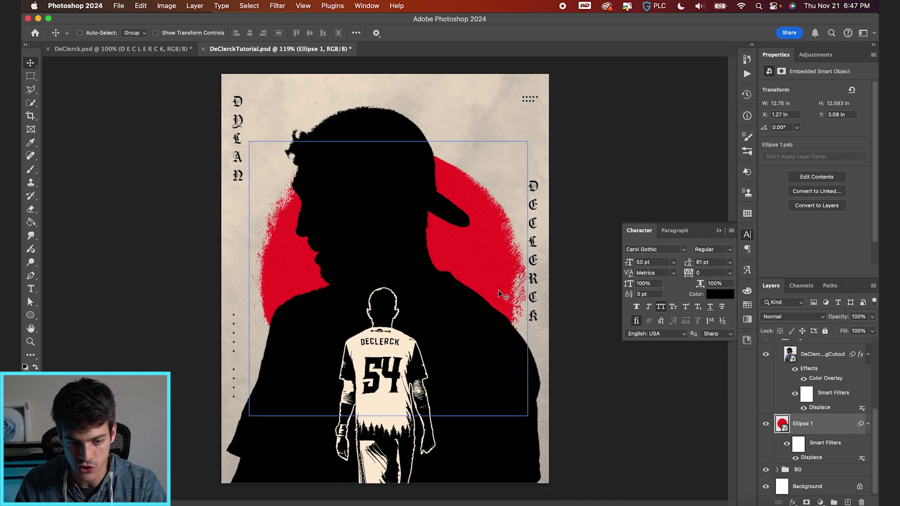
{"action": "scroll", "coordinate": [500, 293], "scroll_direction": "up", "scroll_amount": 1}
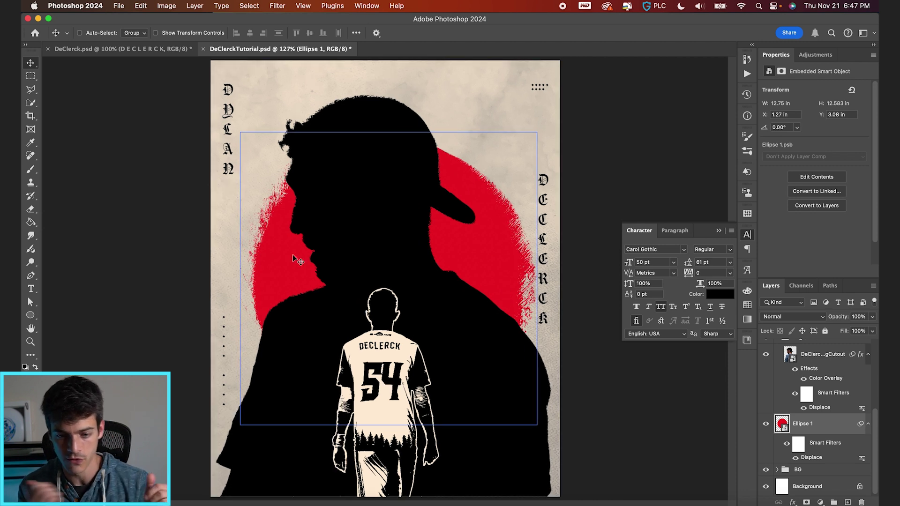
{"action": "key", "text": "shift+Left"}
{"action": "key", "text": "shift+Left"}
{"action": "key", "text": "super"}
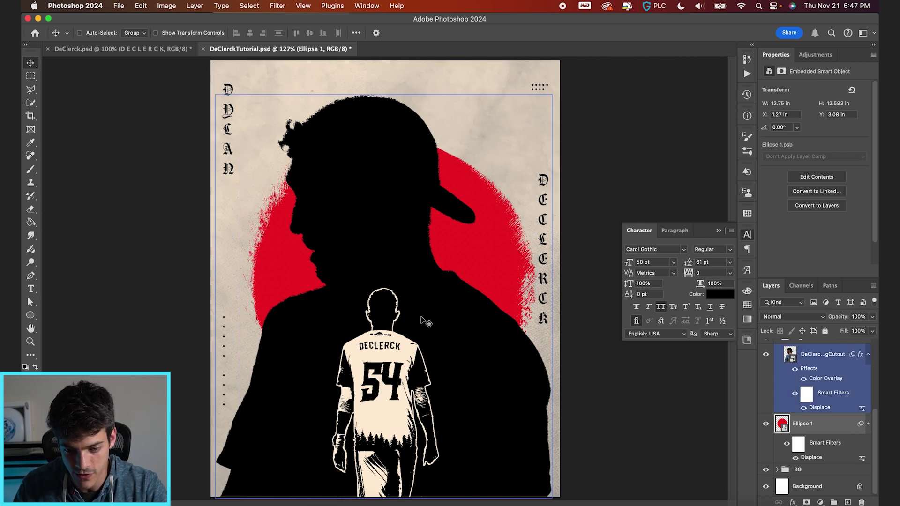
{"action": "key", "text": "super+apostrophe"}
{"action": "key", "text": "shift+Left"}
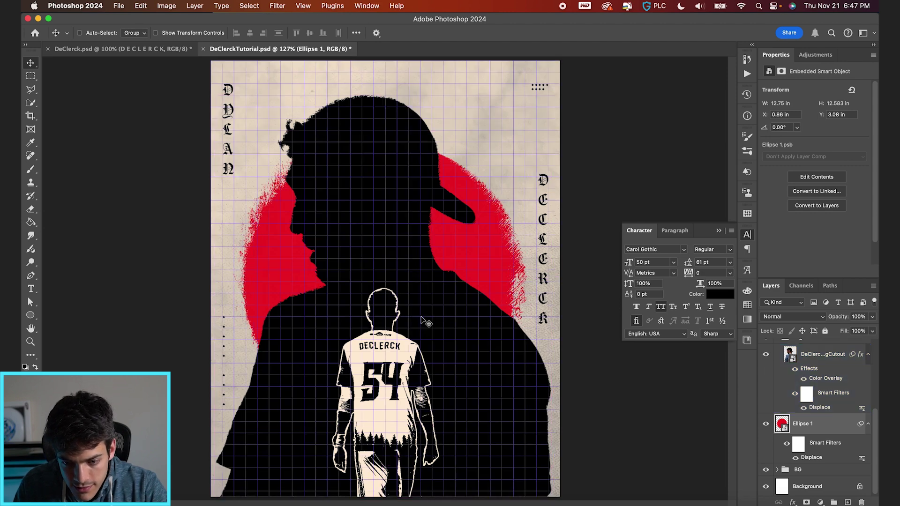
{"action": "key", "text": "Right"}
{"action": "key", "text": "Right"}
{"action": "key", "text": "Right"}
{"action": "key", "text": "Right"}
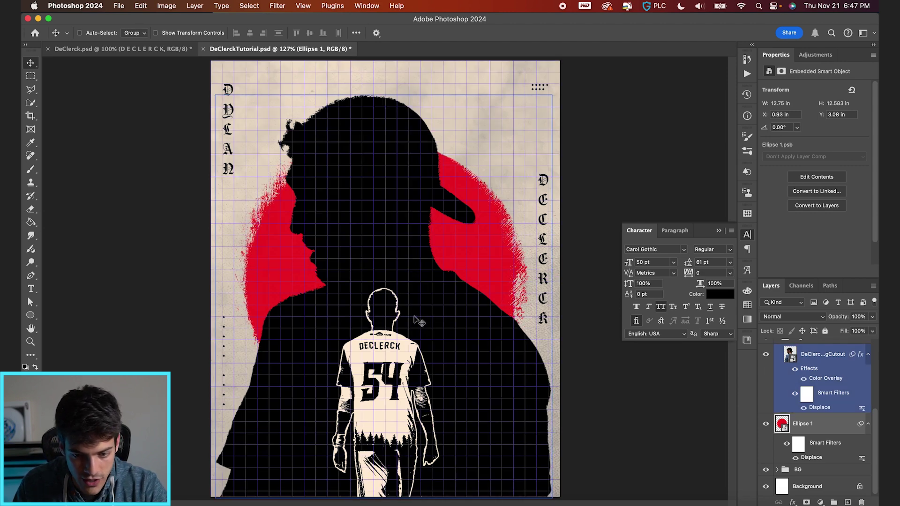
{"action": "key", "text": "Left"}
{"action": "key", "text": "Left"}
{"action": "key", "text": "super+apostrophe"}
{"action": "scroll", "coordinate": [418, 322], "scroll_direction": "down", "scroll_amount": 1}
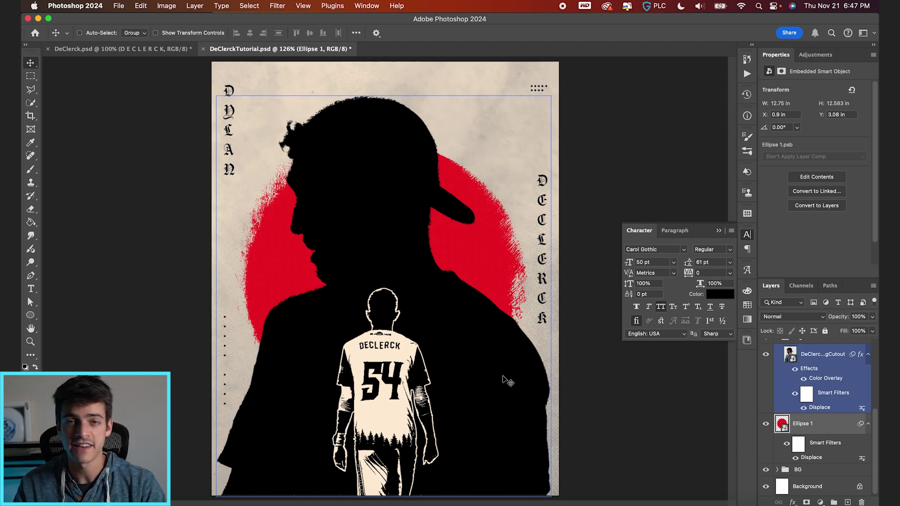
Group the four text layers and name the group 'Text'.
{"action": "scroll", "coordinate": [834, 450], "scroll_direction": "up", "scroll_amount": 10}
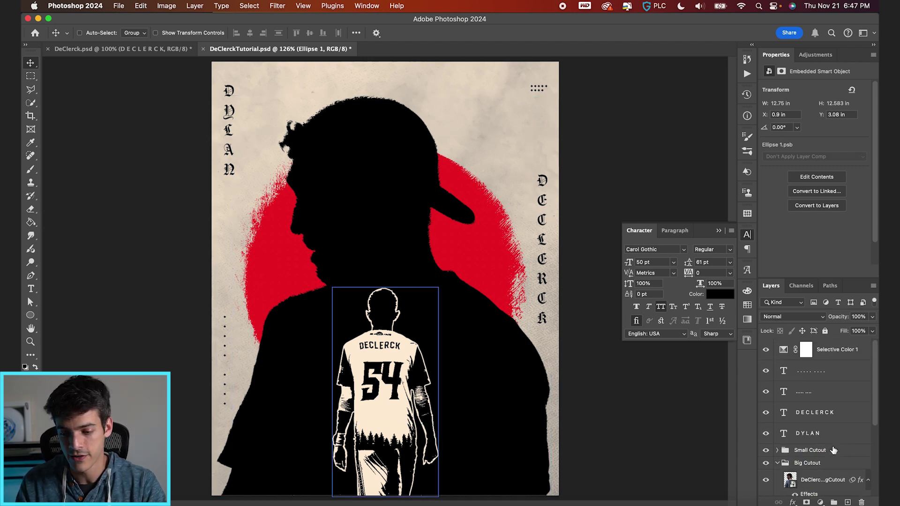
{"action": "left_click", "coordinate": [784, 463]}
{"action": "left_click", "coordinate": [778, 465]}
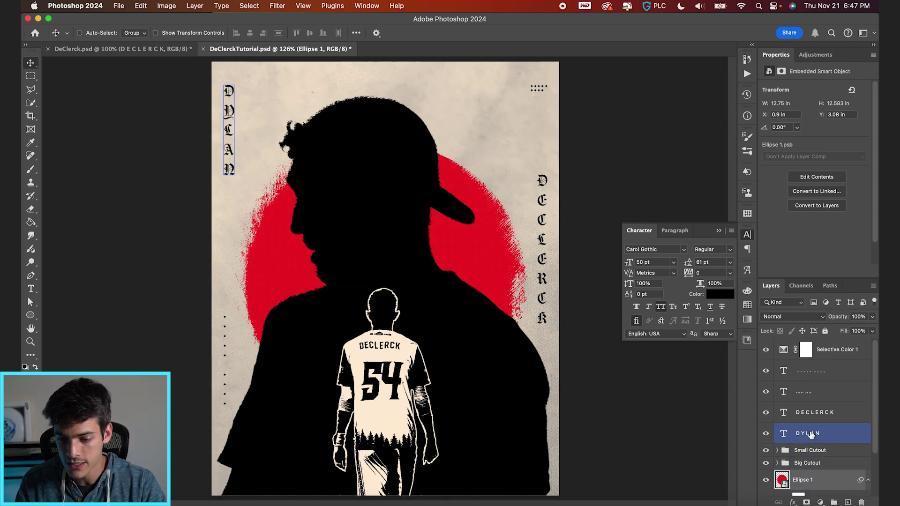
{"action": "left_click", "coordinate": [816, 479]}
{"action": "left_click", "coordinate": [834, 503]}
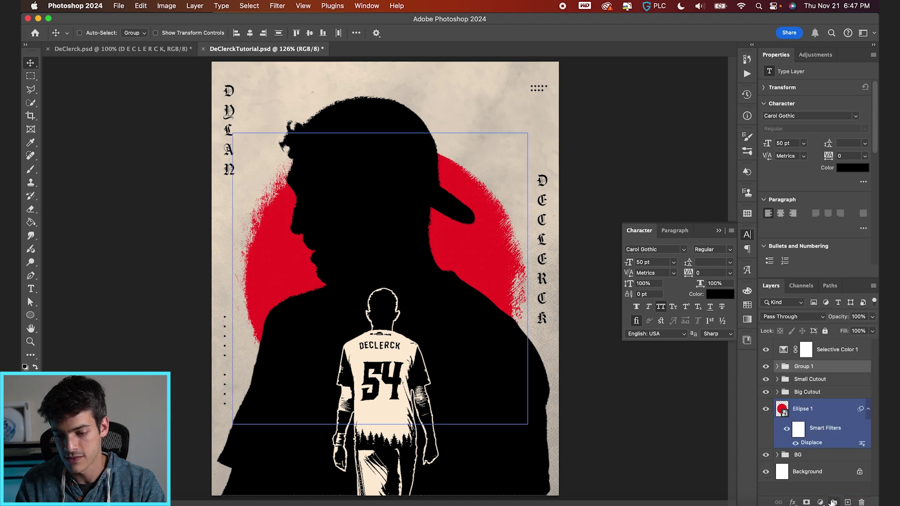
{"action": "double_click", "coordinate": [803, 366]}
{"action": "type", "text": "Text"}
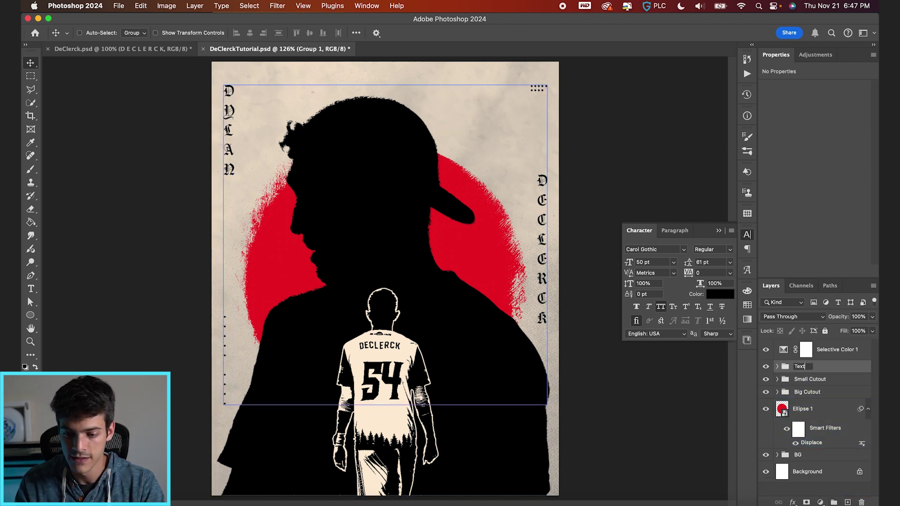
{"action": "key", "text": "Return"}
Convert the Text group into a smart object and inspect the Big Cutout group's layers.
{"action": "left_click", "coordinate": [277, 5]}
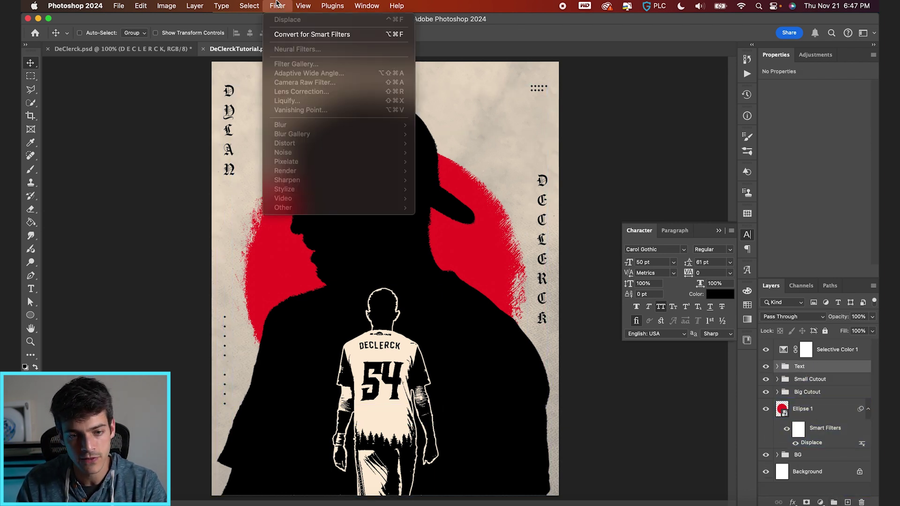
{"action": "left_click", "coordinate": [295, 33]}
{"action": "left_click", "coordinate": [780, 402]}
{"action": "left_click", "coordinate": [778, 400]}
{"action": "left_click", "coordinate": [797, 420]}
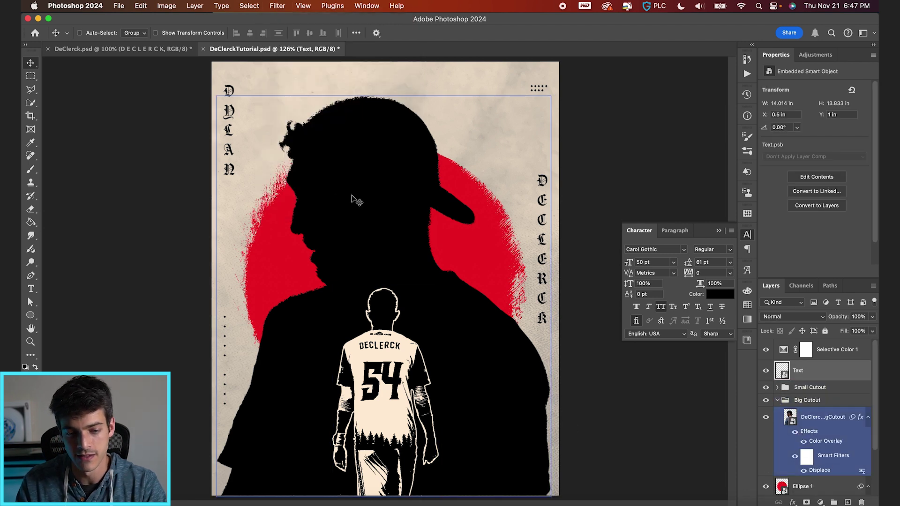
{"action": "left_click", "coordinate": [786, 377]}
{"action": "left_click", "coordinate": [824, 458]}
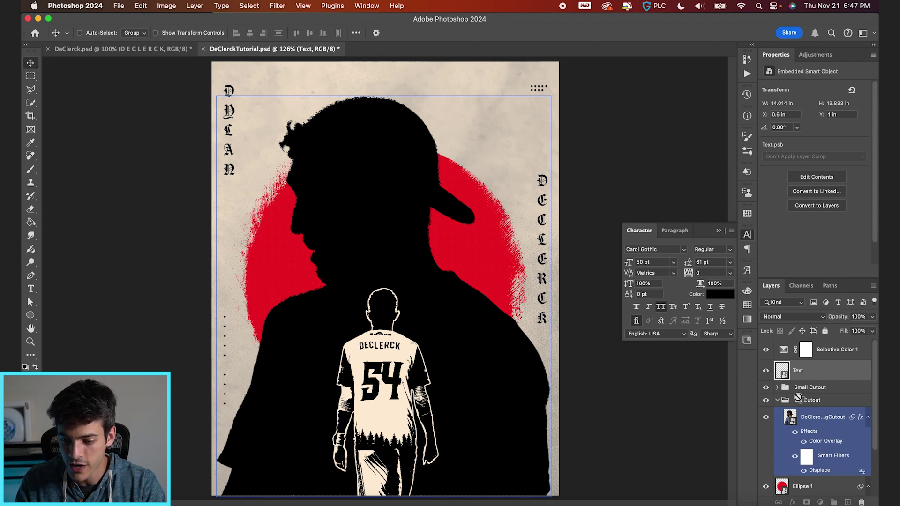
Select the Text smart object on the canvas and pan around the poster to review it.
{"action": "double_click", "coordinate": [782, 370]}
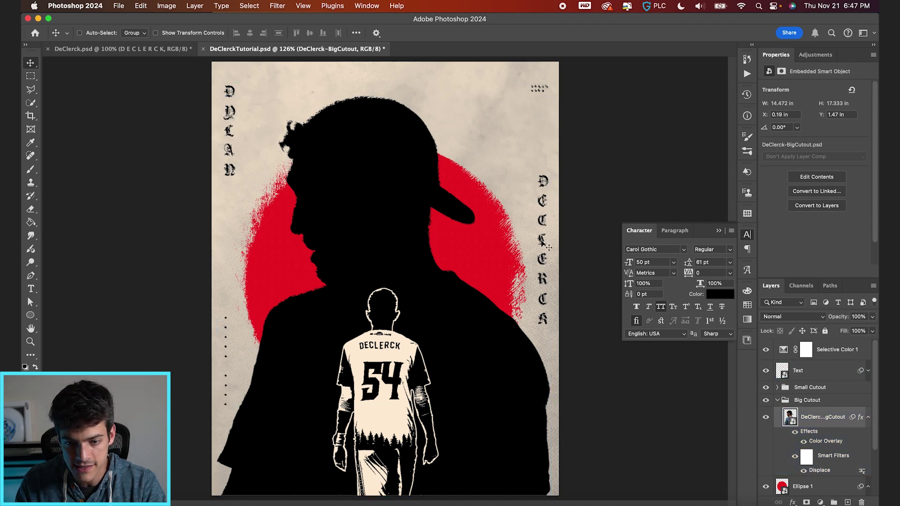
{"action": "scroll", "coordinate": [539, 116], "scroll_direction": "up", "scroll_amount": 5}
{"action": "left_click", "coordinate": [531, 154], "text": "super"}
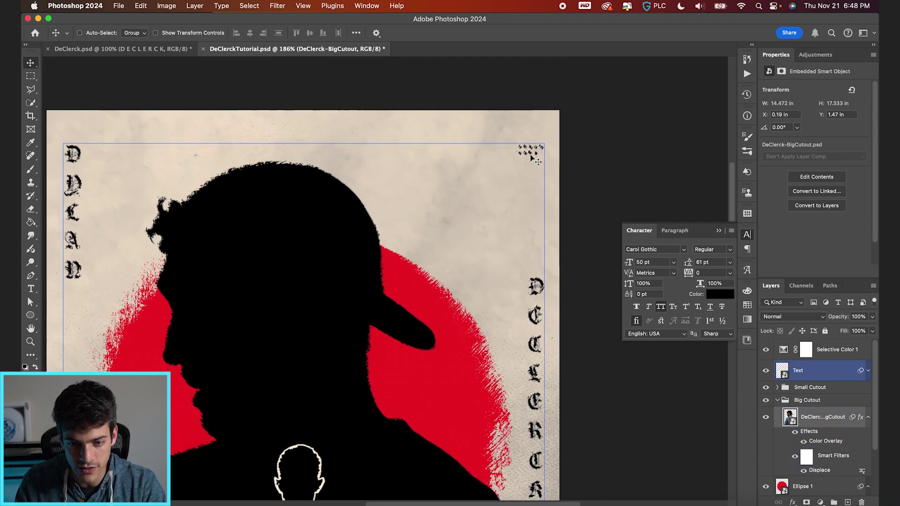
{"action": "scroll", "coordinate": [248, 192], "scroll_direction": "left", "scroll_amount": 5}
{"action": "scroll", "coordinate": [206, 244], "scroll_direction": "down", "scroll_amount": 5}
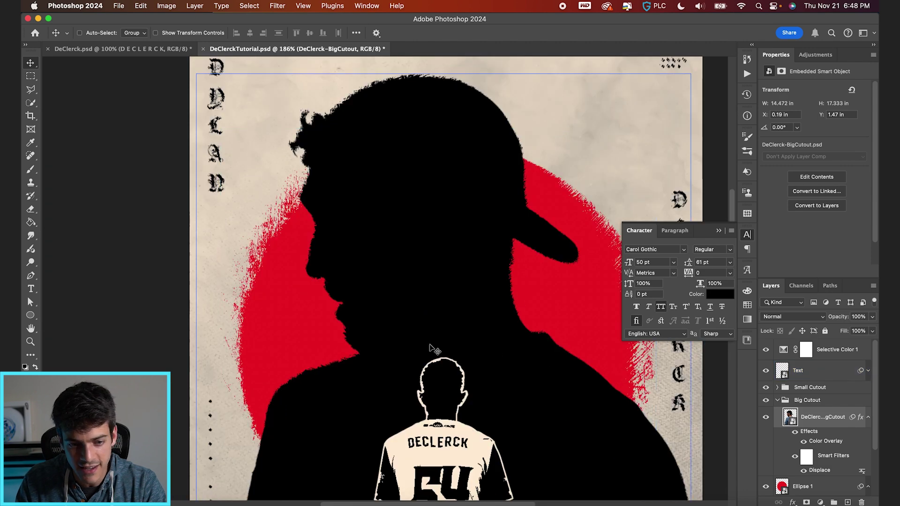
{"action": "scroll", "coordinate": [256, 233], "scroll_direction": "down", "scroll_amount": 3}
{"action": "scroll", "coordinate": [435, 351], "scroll_direction": "right", "scroll_amount": 3}
{"action": "scroll", "coordinate": [435, 351], "scroll_direction": "down", "scroll_amount": 3}
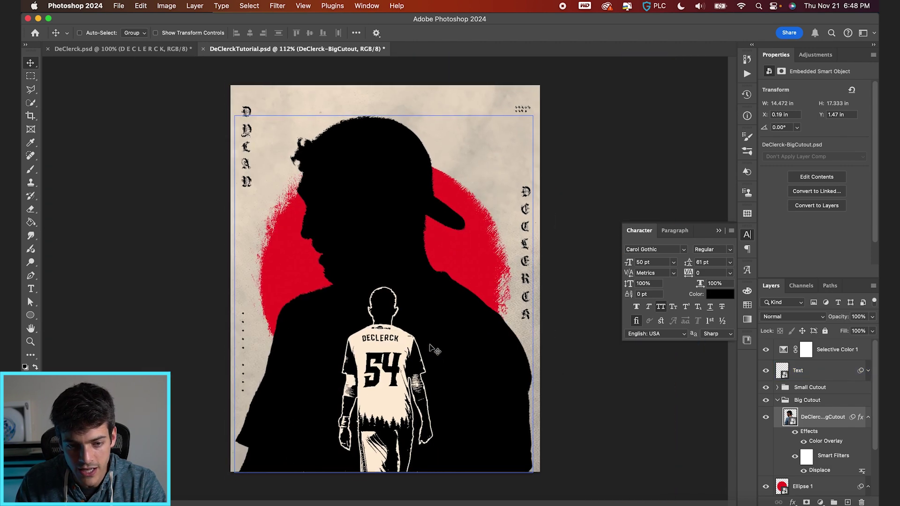
{"action": "scroll", "coordinate": [435, 351], "scroll_direction": "left", "scroll_amount": 2}
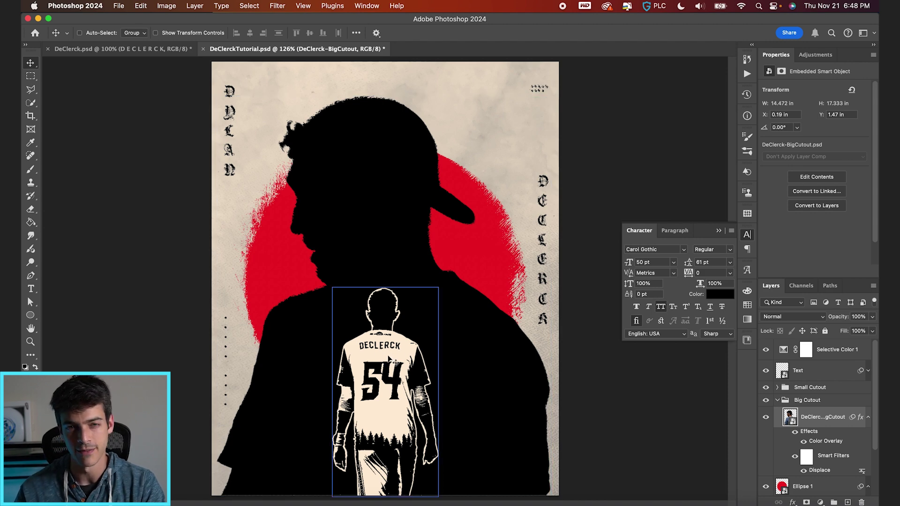
{"action": "scroll", "coordinate": [397, 351], "scroll_direction": "up", "scroll_amount": 3}
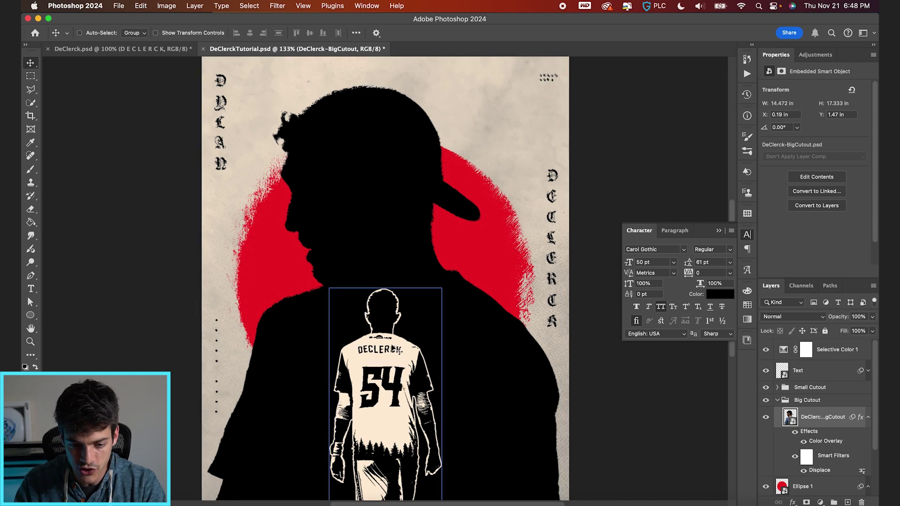
{"action": "left_click", "coordinate": [783, 388]}
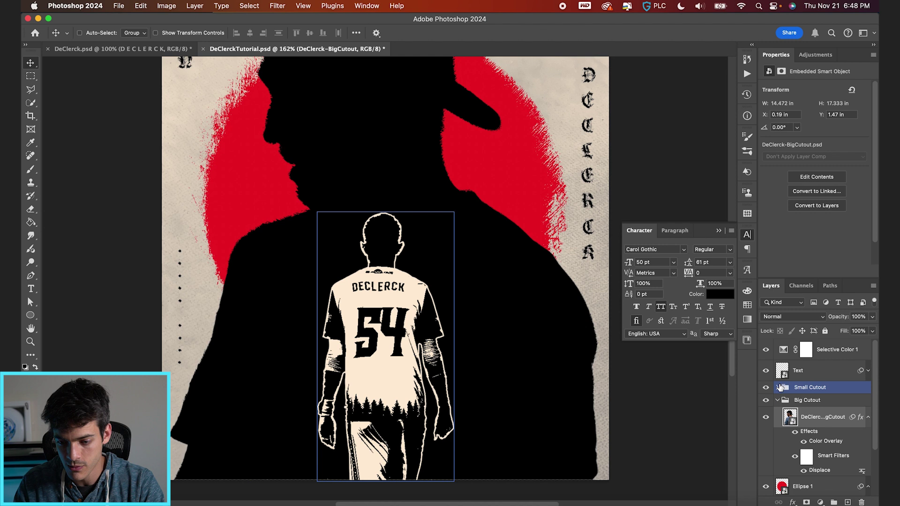
{"action": "left_click", "coordinate": [779, 389]}
{"action": "scroll", "coordinate": [810, 392], "scroll_direction": "down", "scroll_amount": 3}
{"action": "left_click", "coordinate": [827, 461]}
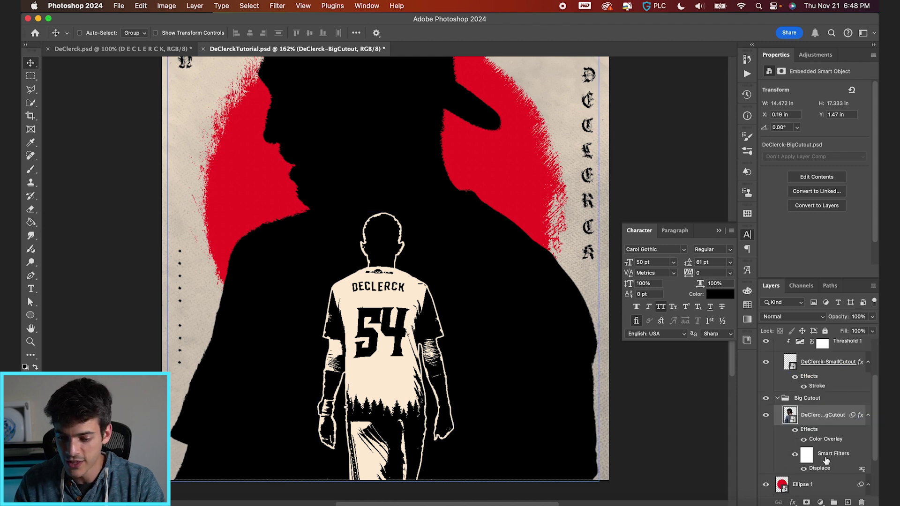
{"action": "left_click_drag", "start_coordinate": [826, 459], "coordinate": [791, 364]}
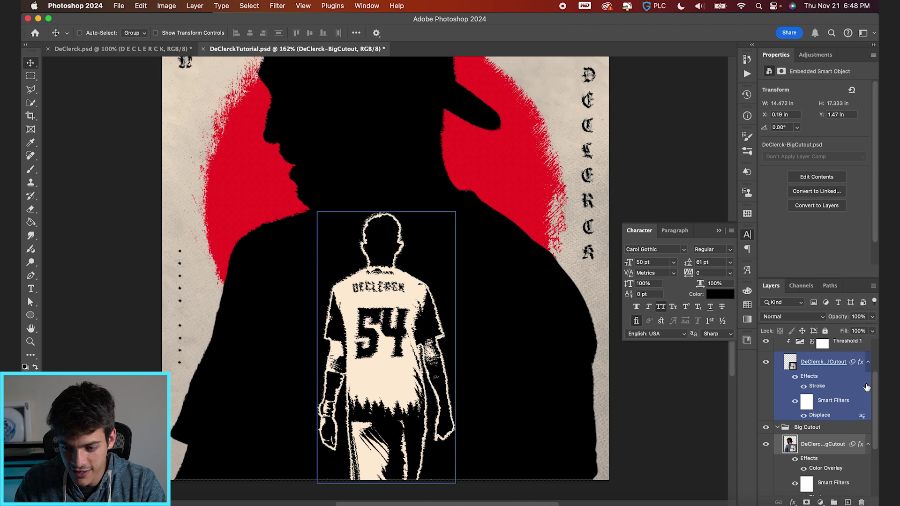
Set the small cutout's Displace scales to 1 with roughGrunge.psd as the map.
{"action": "double_click", "coordinate": [821, 415]}
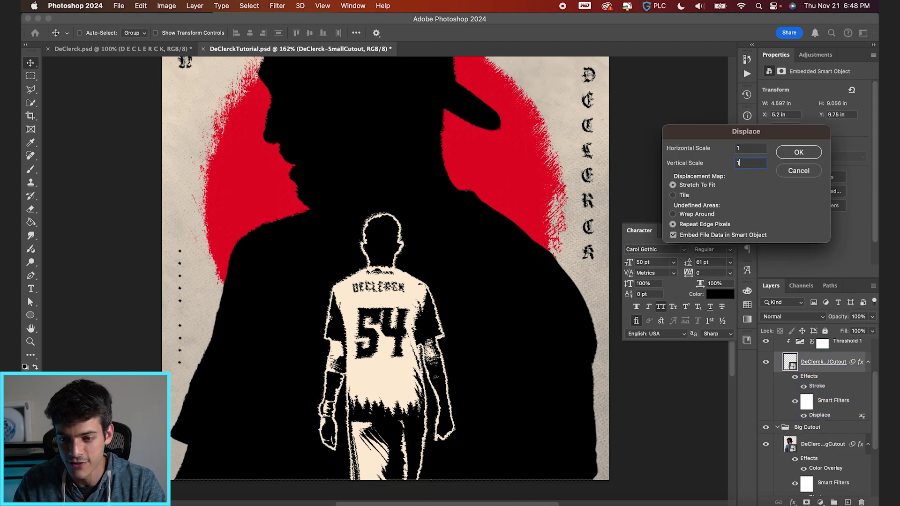
{"action": "key", "text": "Return"}
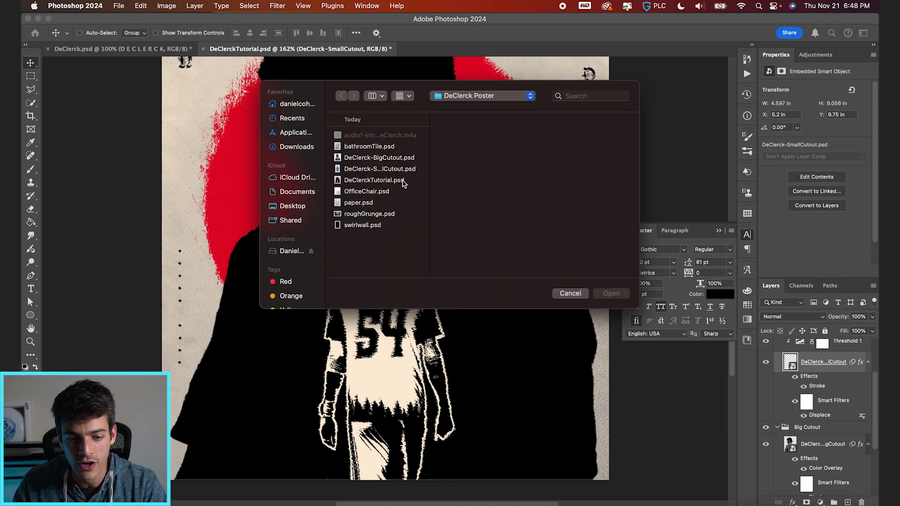
{"action": "double_click", "coordinate": [369, 215]}
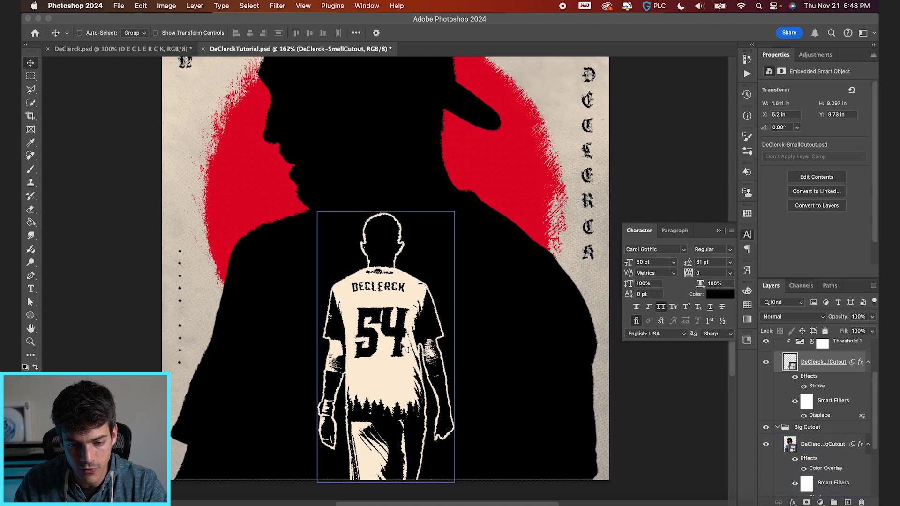
{"action": "left_click", "coordinate": [794, 402]}
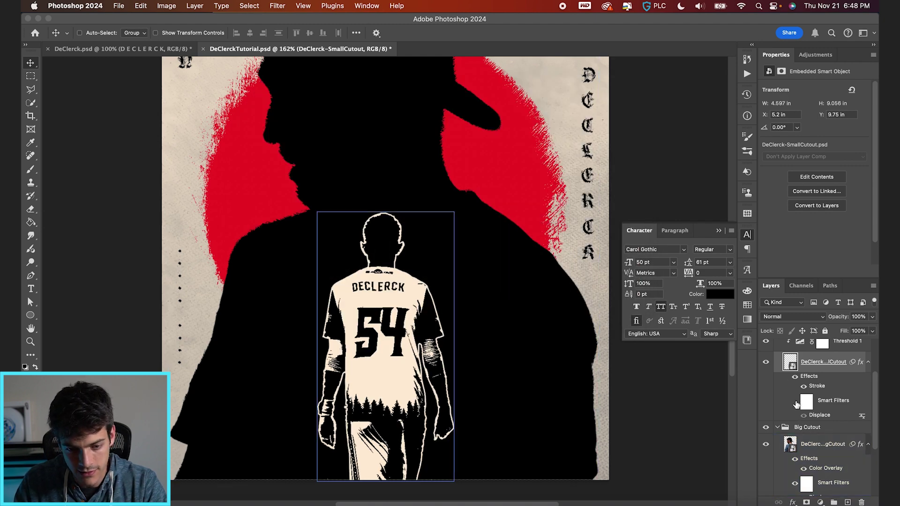
{"action": "left_click", "coordinate": [795, 402]}
Fit the whole poster in the window and save the document.
{"action": "key", "text": "super"}
{"action": "key", "text": "super+0"}
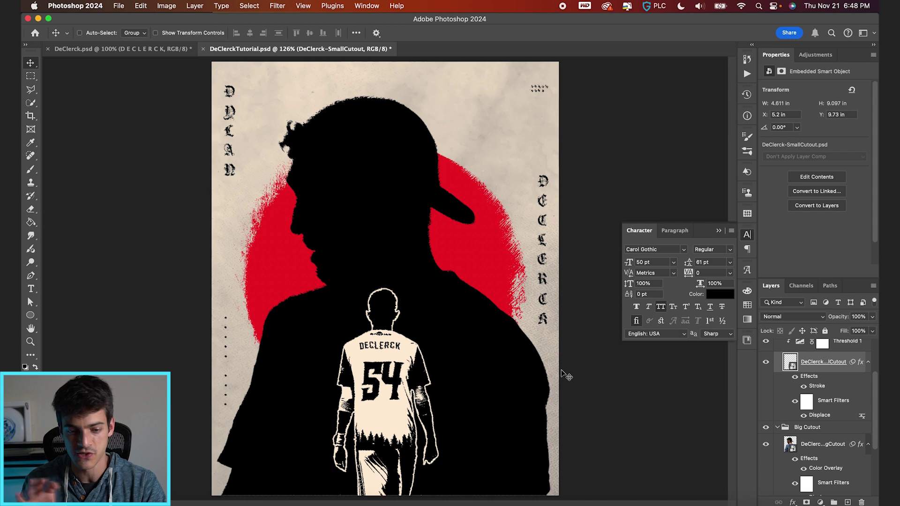
{"action": "key", "text": "super+s"}
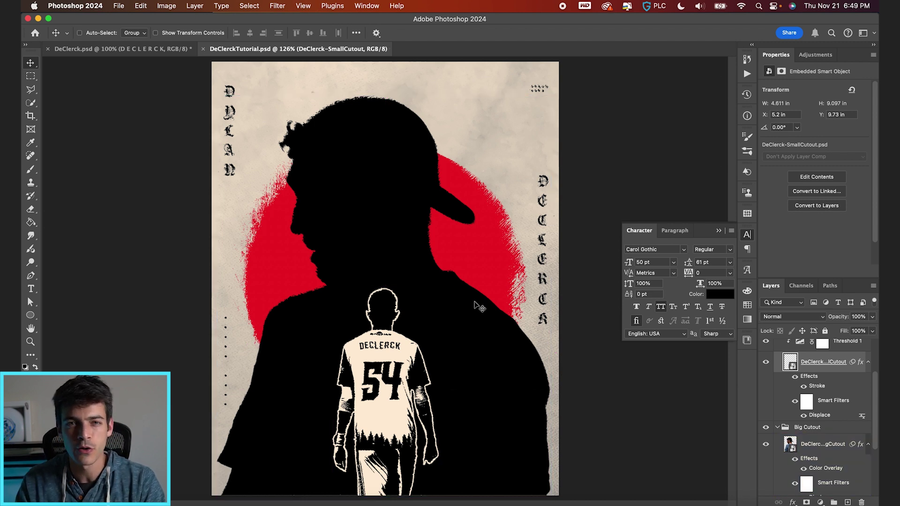
{"action": "key", "text": "super"}
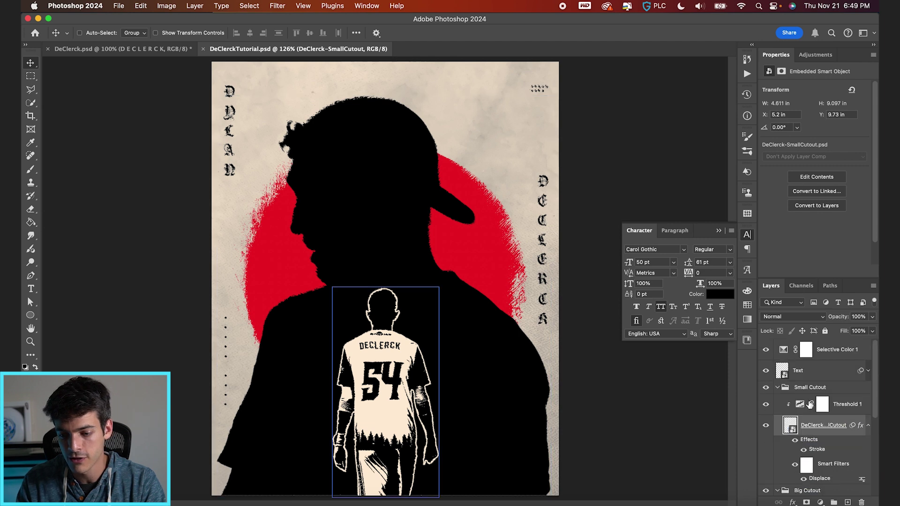
Collapse the Small and Big Cutout groups and select the Selective Color adjustment layer.
{"action": "left_click", "coordinate": [782, 388]}
{"action": "left_click", "coordinate": [778, 388]}
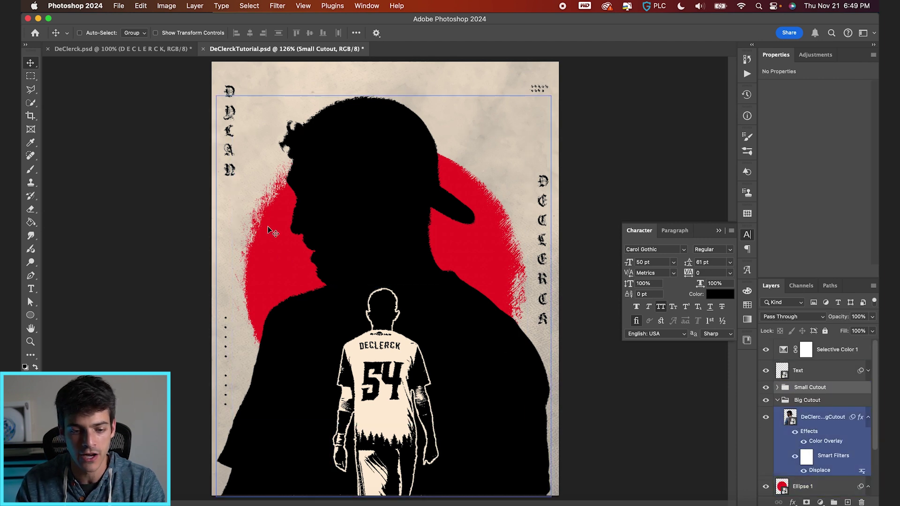
{"action": "left_click", "coordinate": [777, 400]}
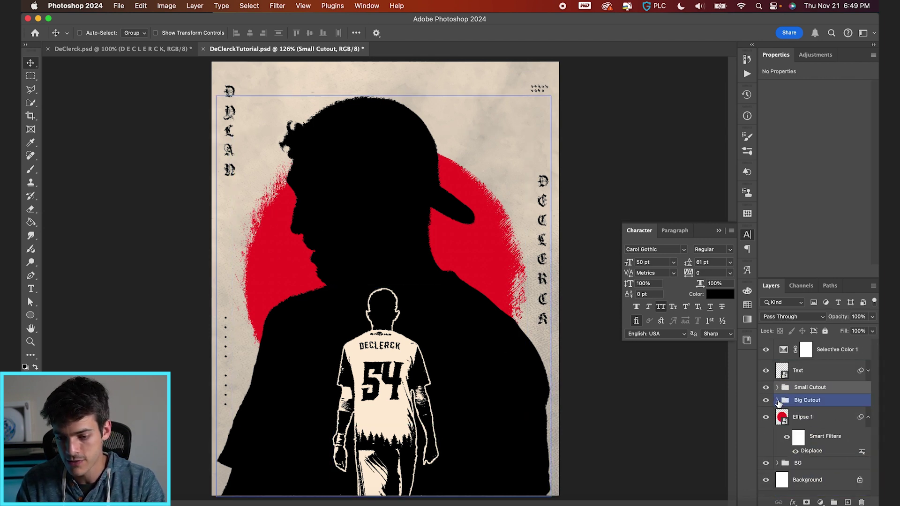
{"action": "left_click", "coordinate": [786, 356]}
Place swirlwall.psd into the poster and scale it up to cover the whole canvas.
{"action": "key", "text": "super+Tab"}
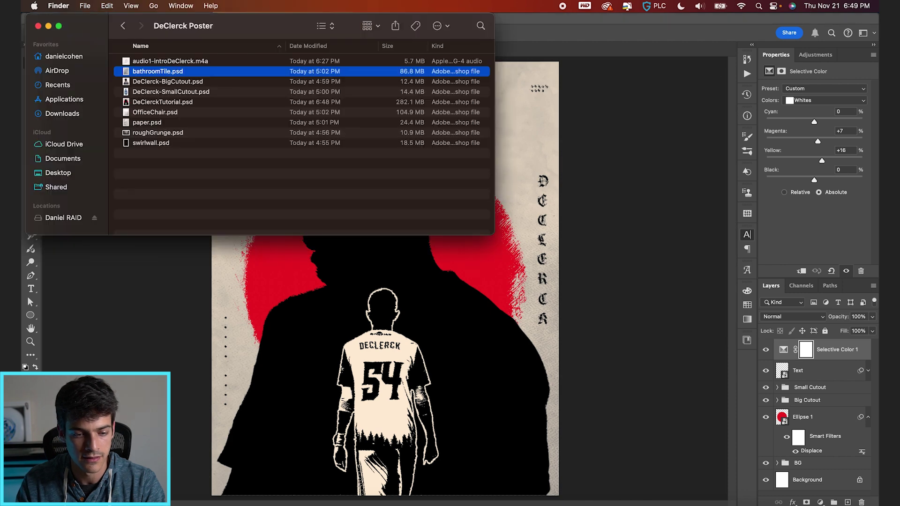
{"action": "left_click_drag", "start_coordinate": [158, 146], "coordinate": [429, 422]}
{"action": "left_click_drag", "start_coordinate": [545, 55], "coordinate": [584, 29]}
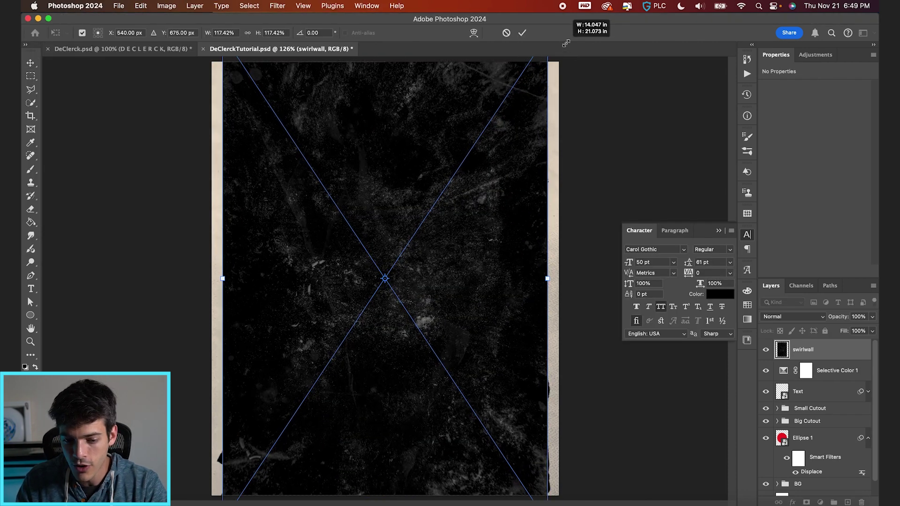
{"action": "key", "text": "Return"}
{"action": "scroll", "coordinate": [343, 270], "scroll_direction": "up", "scroll_amount": 4}
{"action": "scroll", "coordinate": [342, 270], "scroll_direction": "down", "scroll_amount": 2}
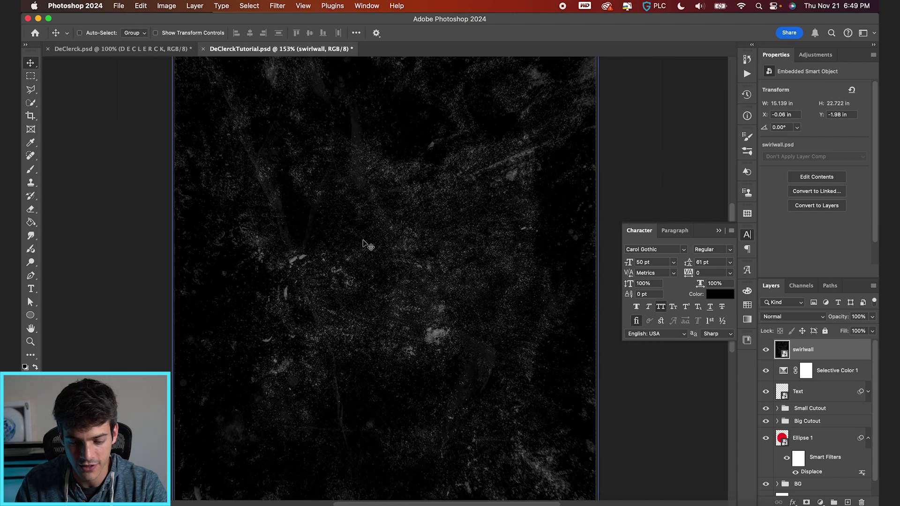
{"action": "scroll", "coordinate": [368, 244], "scroll_direction": "down", "scroll_amount": 2}
{"action": "left_click", "coordinate": [159, 3]}
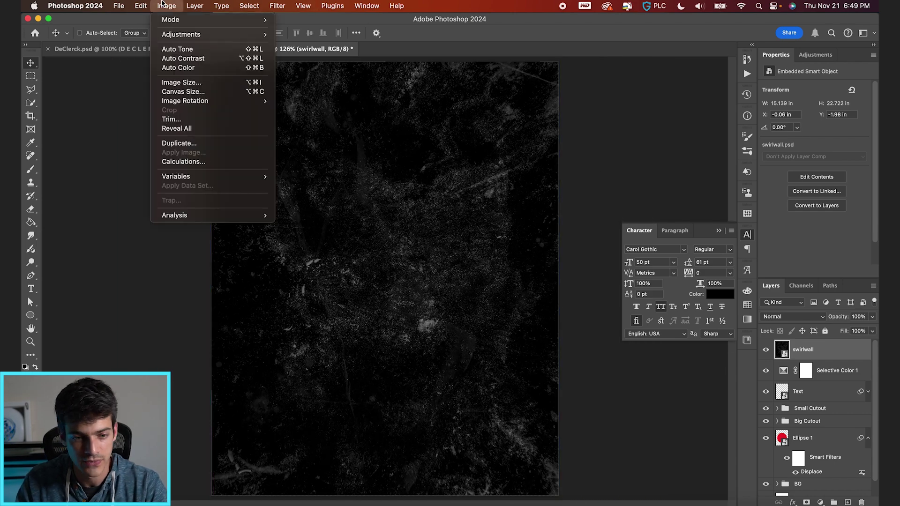
Apply a Gradient Map to swirlwall with black and white stops squeezed left, white at 27.
{"action": "mouse_move", "coordinate": [180, 36]}
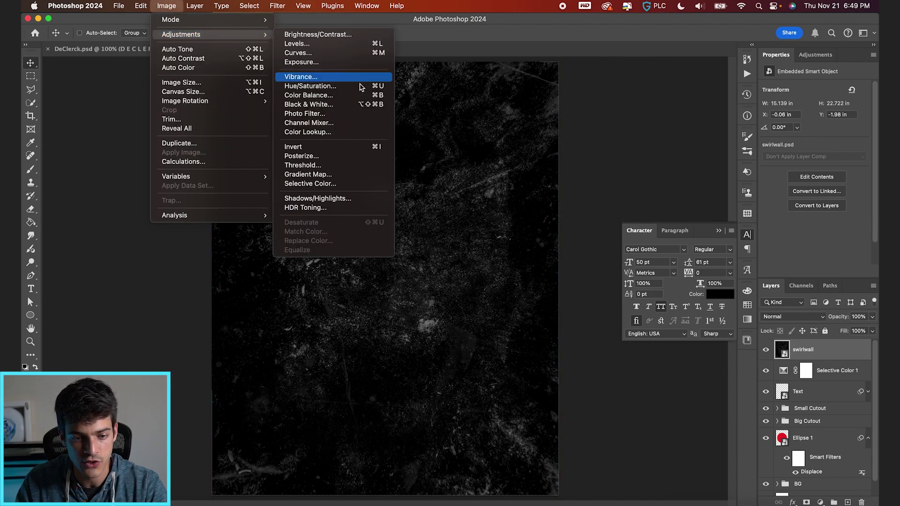
{"action": "left_click", "coordinate": [347, 179]}
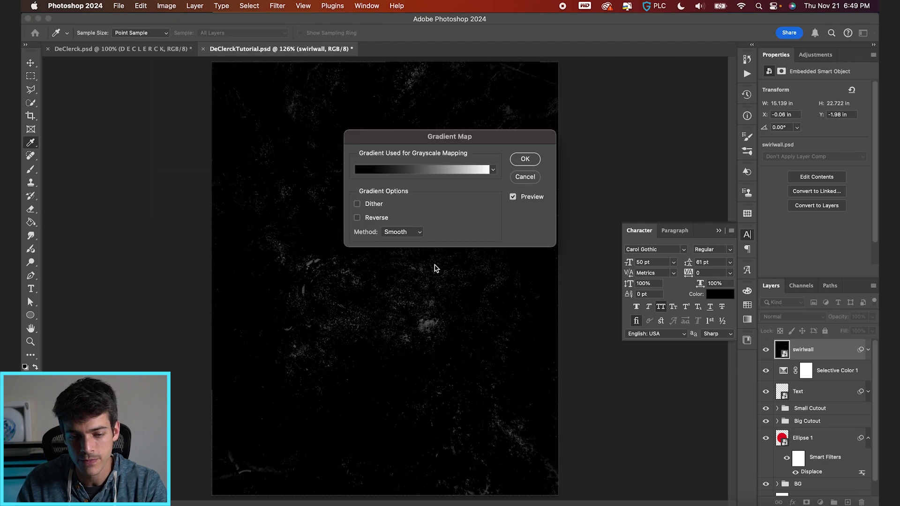
{"action": "left_click", "coordinate": [416, 172]}
{"action": "left_click_drag", "start_coordinate": [410, 136], "coordinate": [274, 246]}
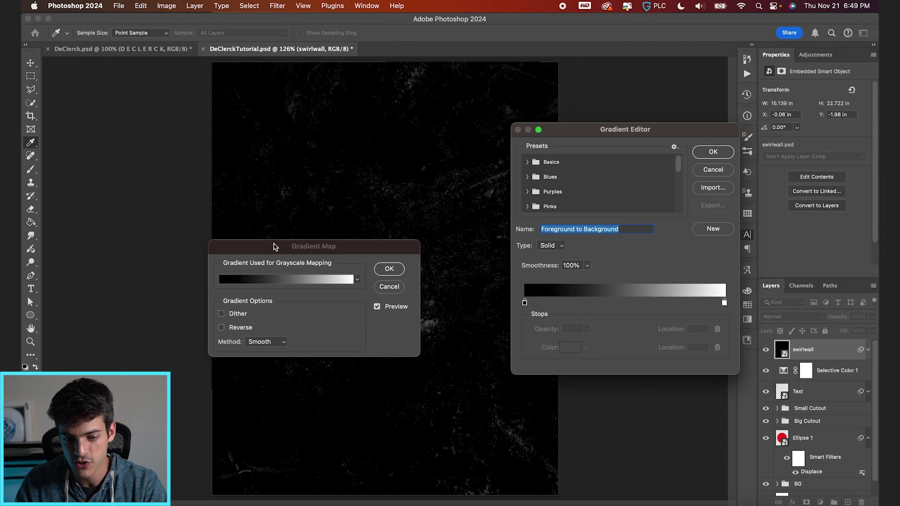
{"action": "left_click_drag", "start_coordinate": [524, 303], "coordinate": [545, 304]}
{"action": "left_click_drag", "start_coordinate": [724, 304], "coordinate": [633, 304]}
{"action": "left_click_drag", "start_coordinate": [547, 304], "coordinate": [532, 304]}
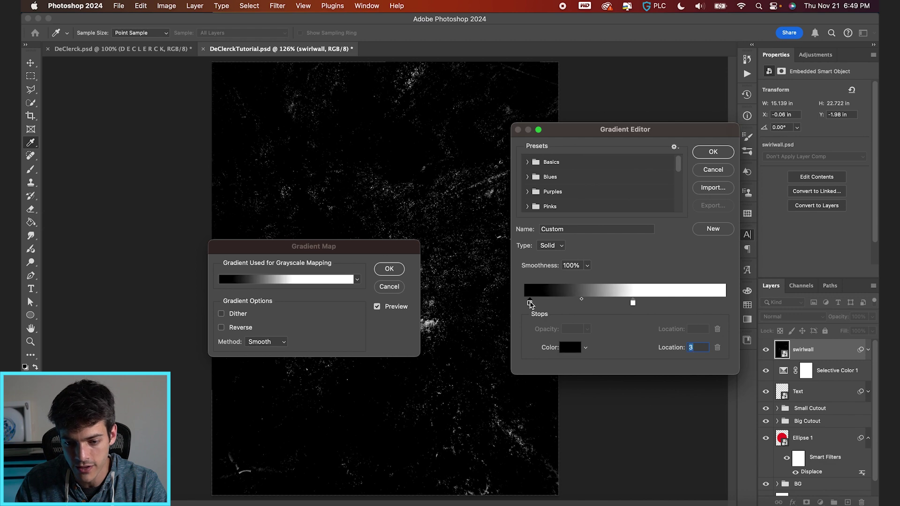
{"action": "left_click_drag", "start_coordinate": [633, 304], "coordinate": [590, 305]}
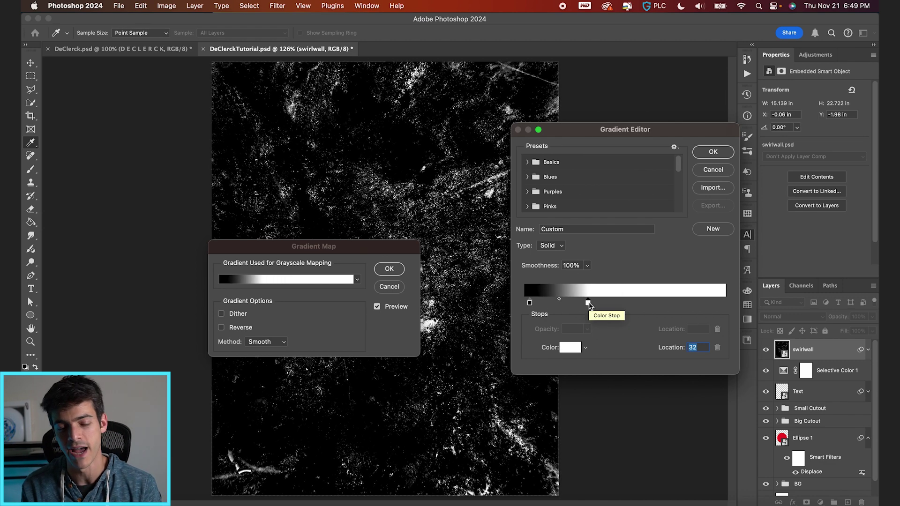
{"action": "left_click_drag", "start_coordinate": [589, 305], "coordinate": [580, 305]}
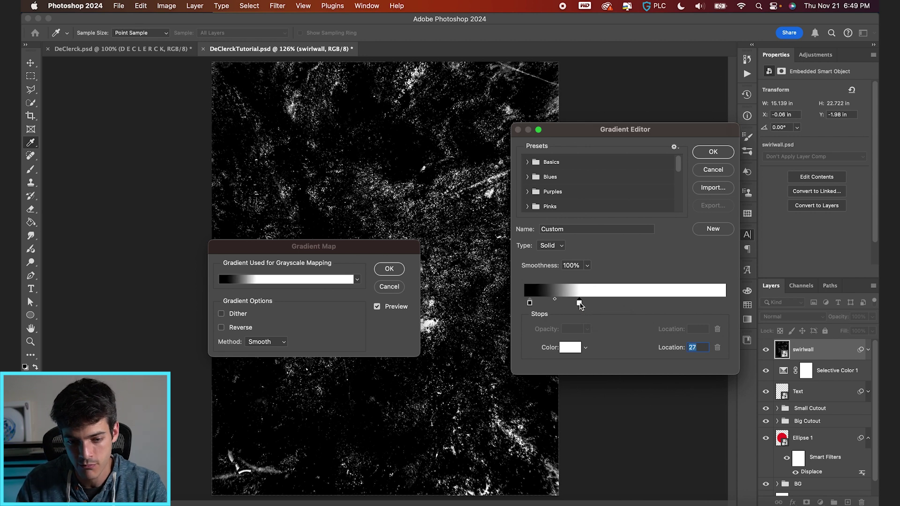
{"action": "key", "text": "Return"}
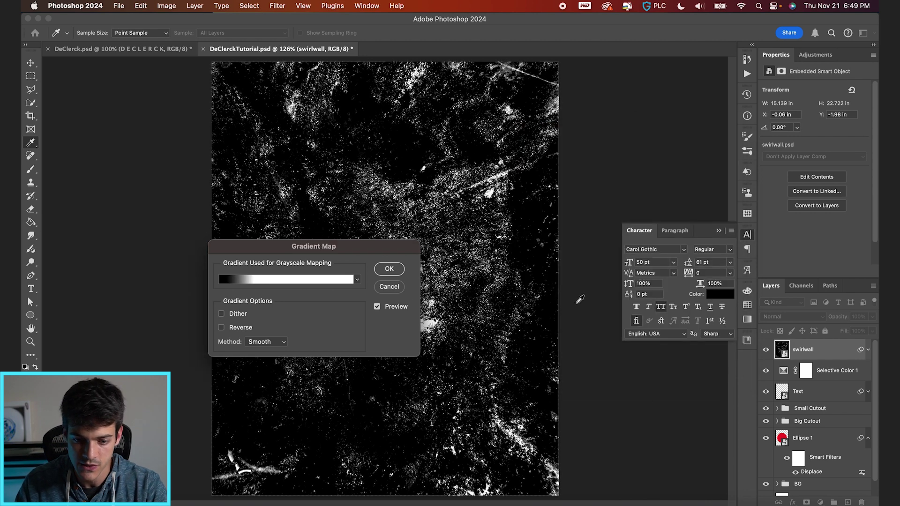
{"action": "left_click", "coordinate": [386, 271]}
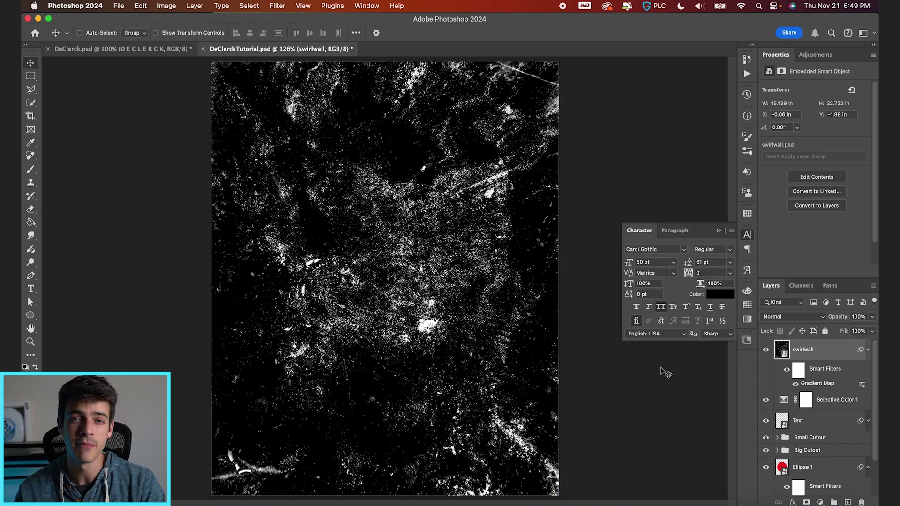
Select all of the swirlwall texture, hide its layer, and add a mask to Ellipse 1.
{"action": "key", "text": "super+a"}
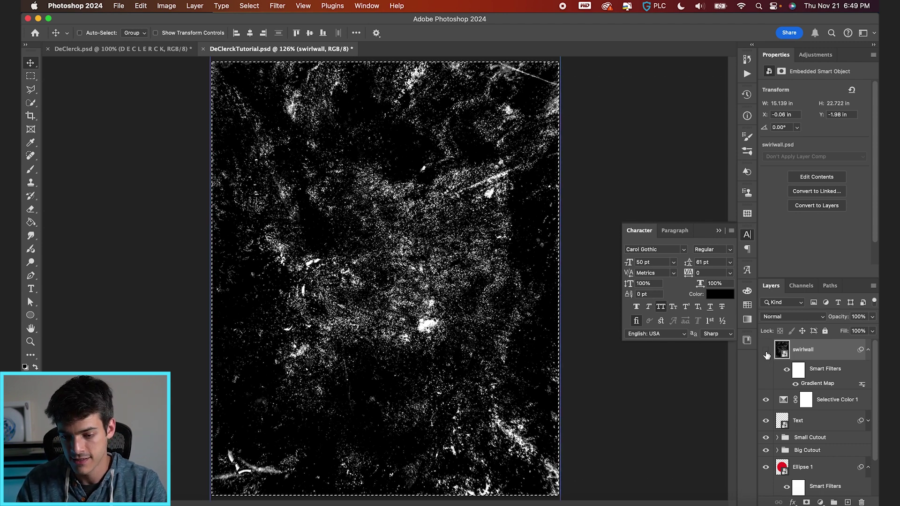
{"action": "left_click", "coordinate": [766, 349]}
{"action": "scroll", "coordinate": [784, 386], "scroll_direction": "down", "scroll_amount": 2}
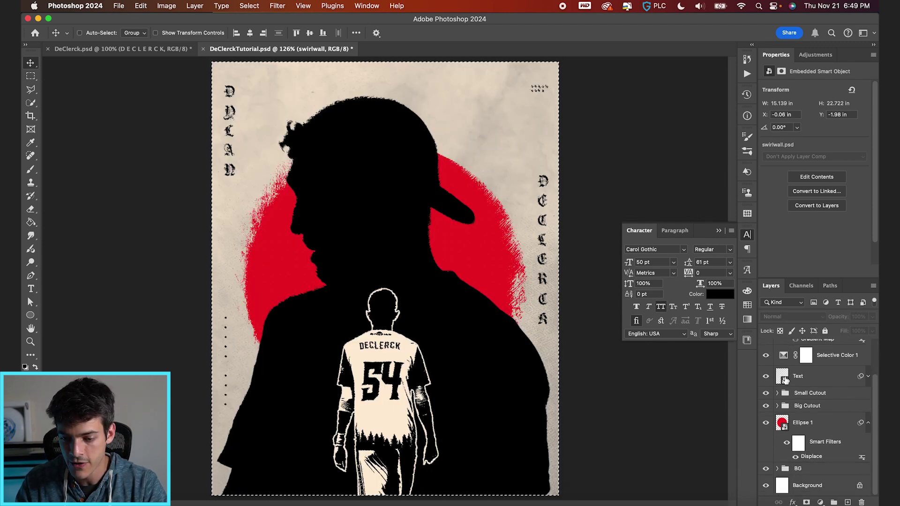
{"action": "left_click", "coordinate": [784, 406]}
{"action": "mouse_move", "coordinate": [782, 422]}
{"action": "left_mouse_down"}
{"action": "mouse_move", "coordinate": [784, 408]}
{"action": "mouse_move", "coordinate": [789, 423]}
{"action": "left_mouse_up"}
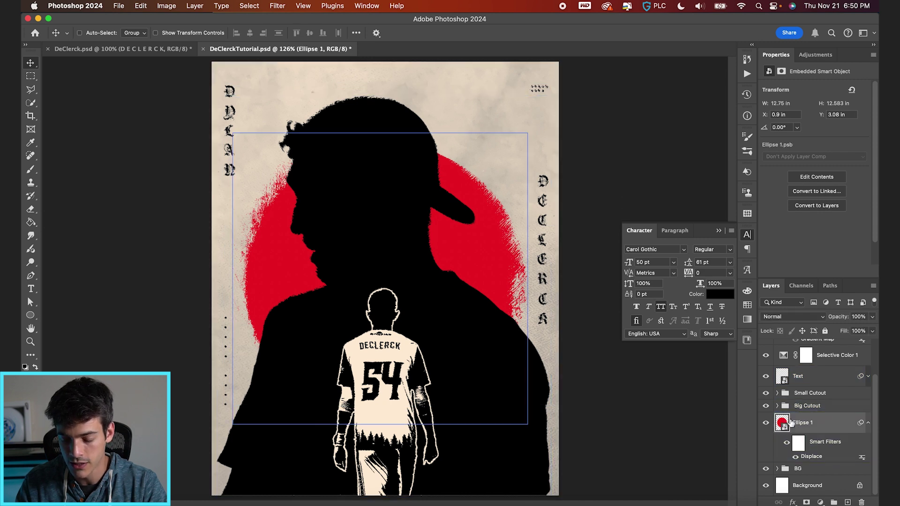
{"action": "left_click", "coordinate": [807, 502]}
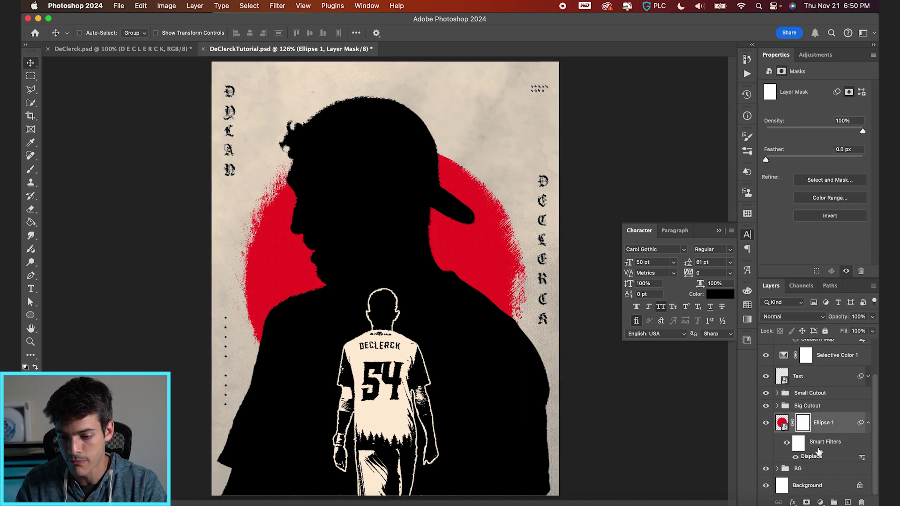
Paste the swirlwall texture into the Ellipse 1 mask, deselect, and invert it.
{"action": "left_click", "coordinate": [805, 426], "text": "alt"}
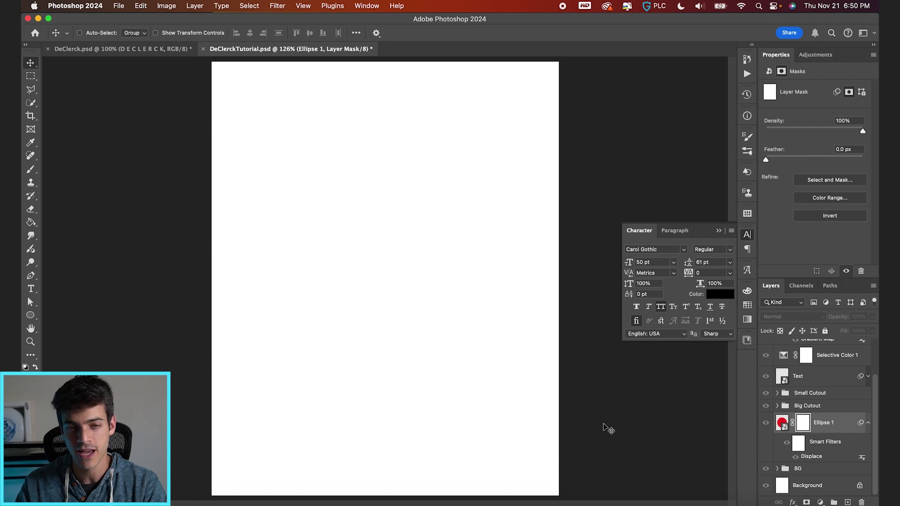
{"action": "key", "text": "super+v"}
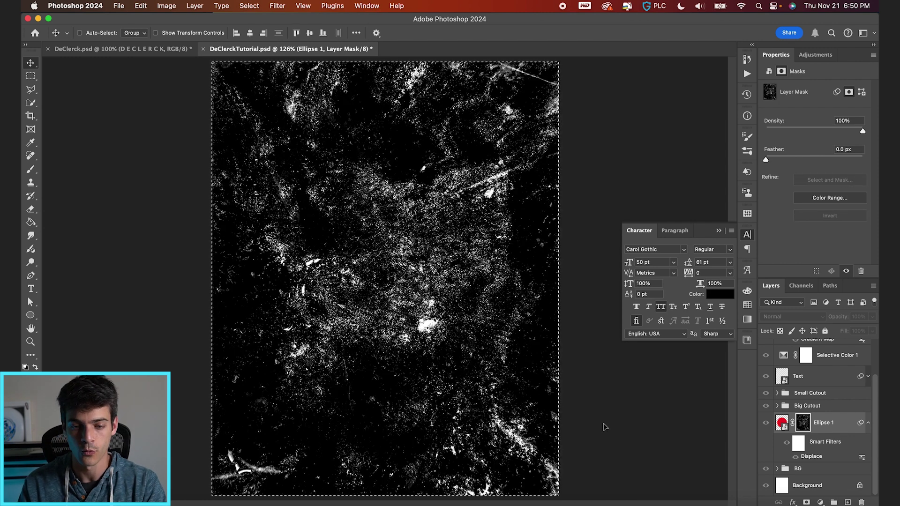
{"action": "key", "text": "super+d"}
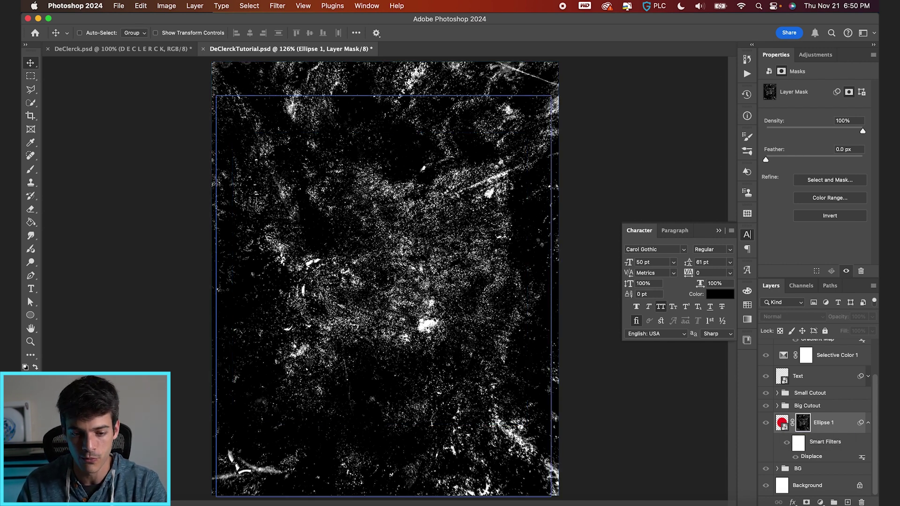
{"action": "left_click", "coordinate": [781, 424]}
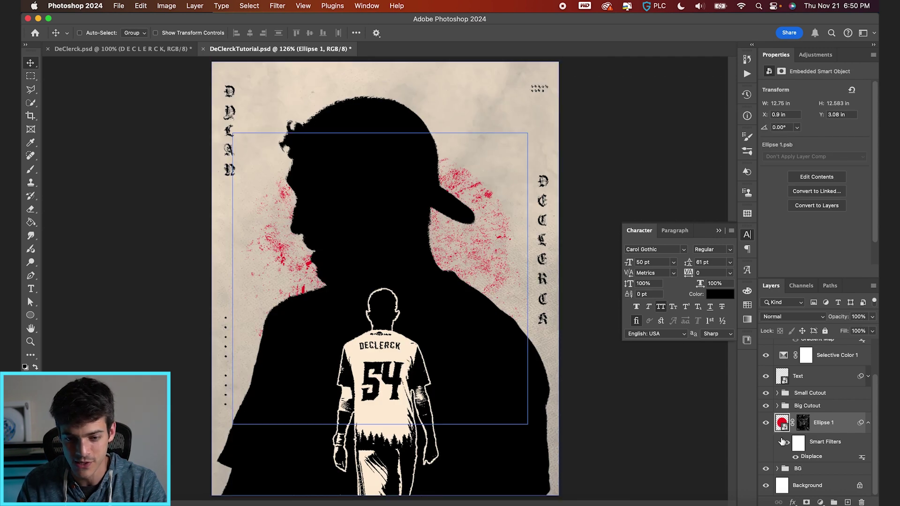
{"action": "left_click", "coordinate": [804, 423], "text": "alt"}
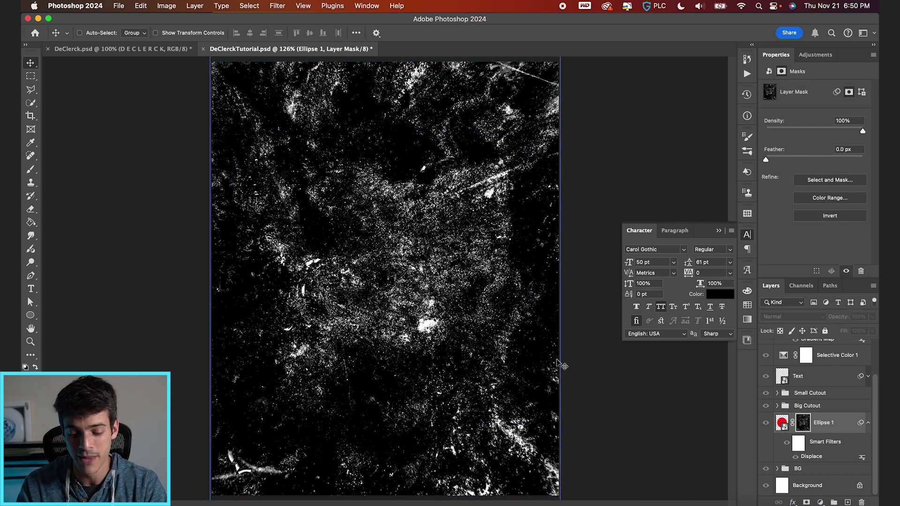
{"action": "key", "text": "super+i"}
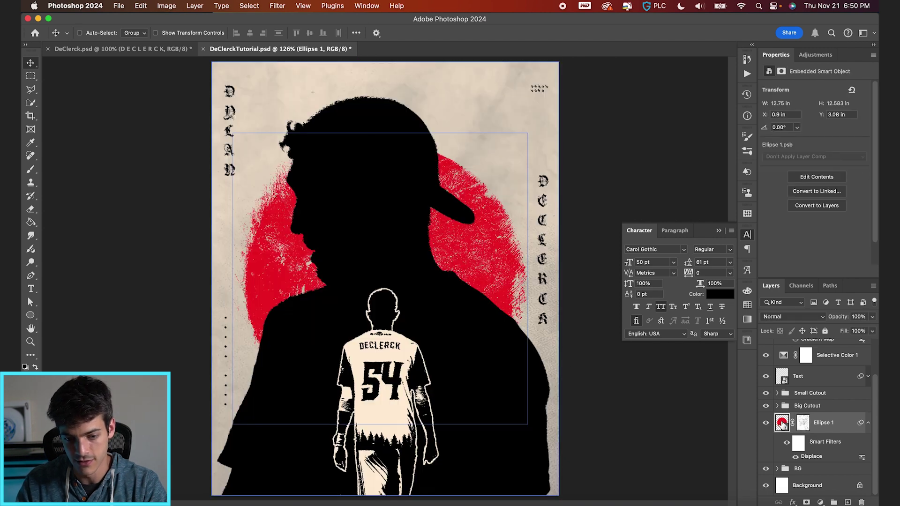
{"action": "left_click", "coordinate": [782, 423]}
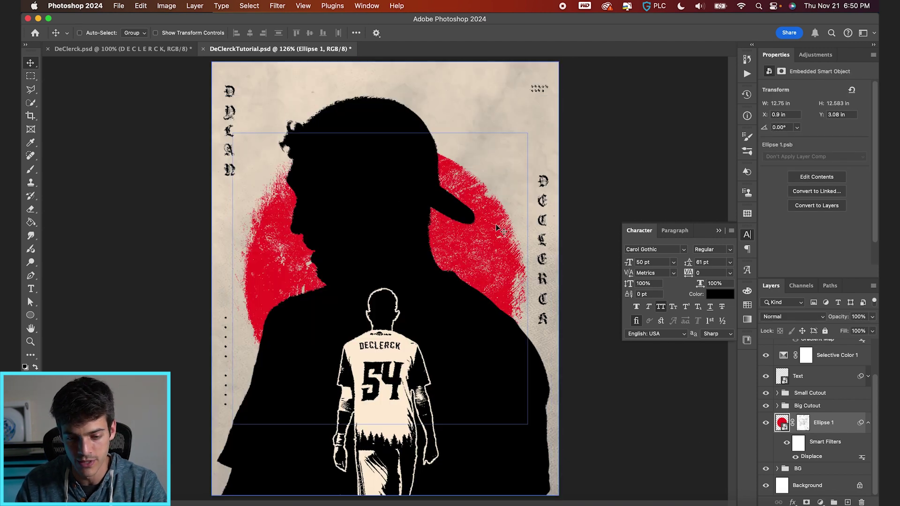
{"action": "scroll", "coordinate": [498, 229], "scroll_direction": "up", "scroll_amount": 3}
{"action": "scroll", "coordinate": [528, 266], "scroll_direction": "down", "scroll_amount": 2}
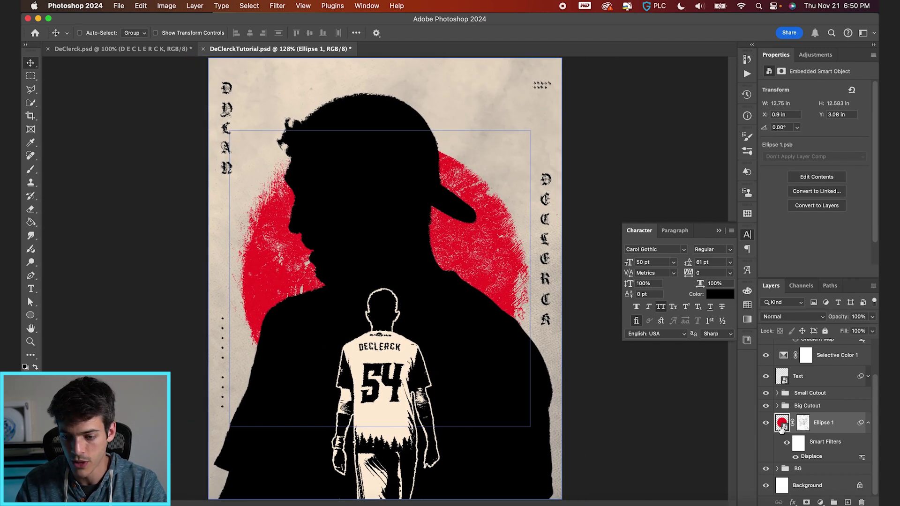
{"action": "key", "text": "super+minus"}
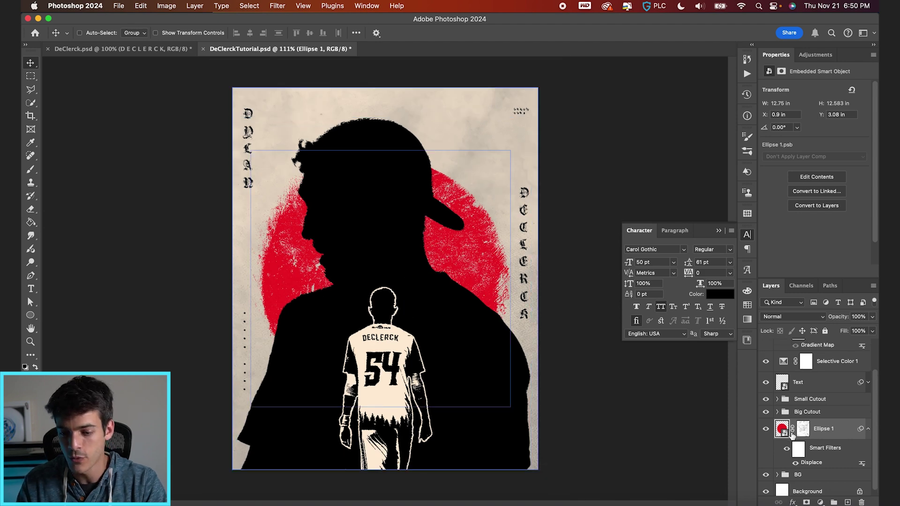
Show swirlwall again, rotate it -90° and enlarge it to about 160%.
{"action": "scroll", "coordinate": [792, 434], "scroll_direction": "up", "scroll_amount": 1}
{"action": "scroll", "coordinate": [793, 436], "scroll_direction": "up", "scroll_amount": 2}
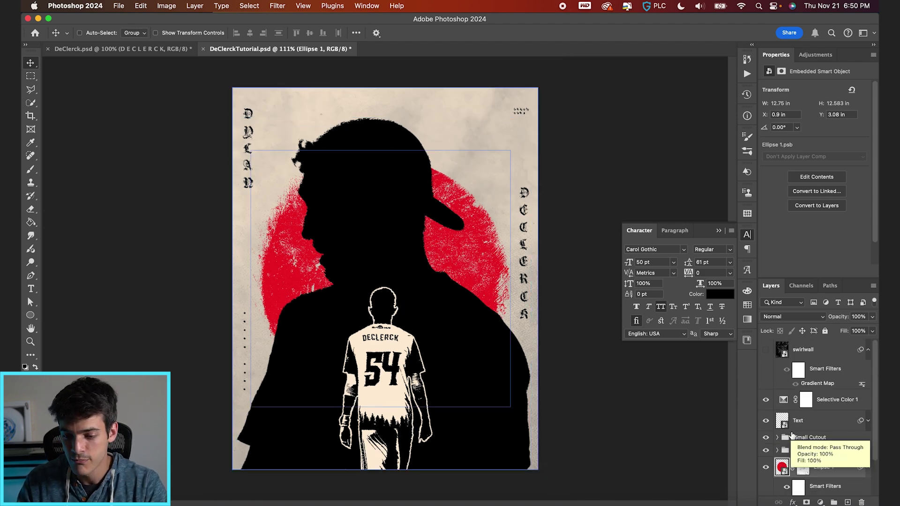
{"action": "left_click", "coordinate": [781, 355]}
{"action": "left_click", "coordinate": [767, 349]}
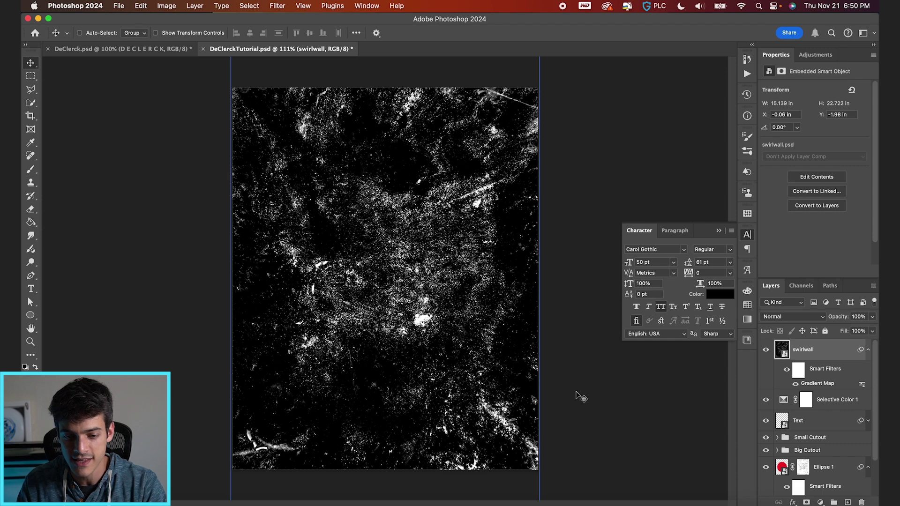
{"action": "key", "text": "super+t"}
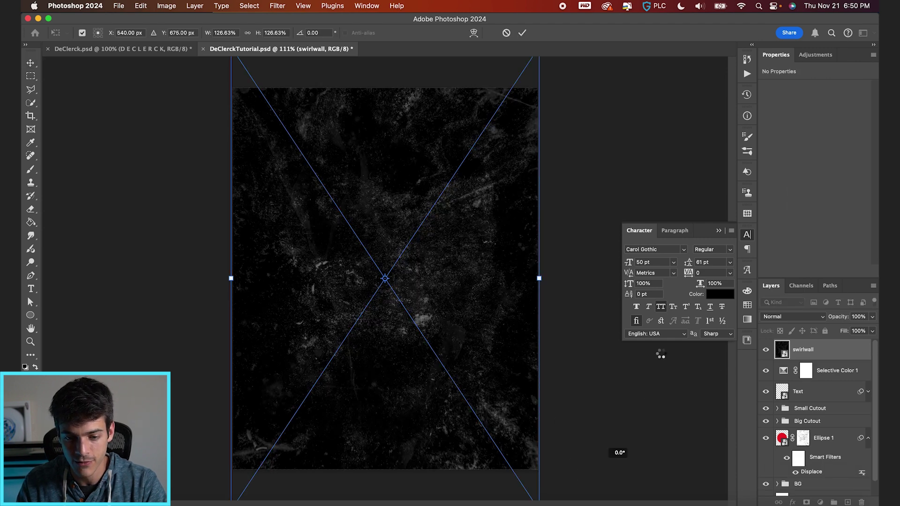
{"action": "left_click_drag", "start_coordinate": [657, 356], "coordinate": [548, 102]}
{"action": "left_click_drag", "start_coordinate": [618, 125], "coordinate": [681, 85]}
{"action": "key", "text": "Return"}
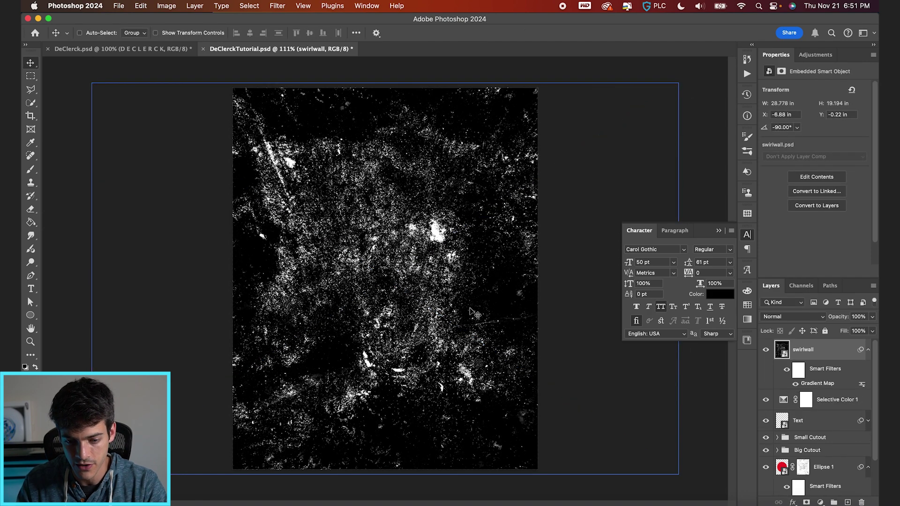
Shift the texture left to X -13.59 in, select it all, and hide the layer.
{"action": "left_click_drag", "start_coordinate": [574, 335], "coordinate": [429, 336]}
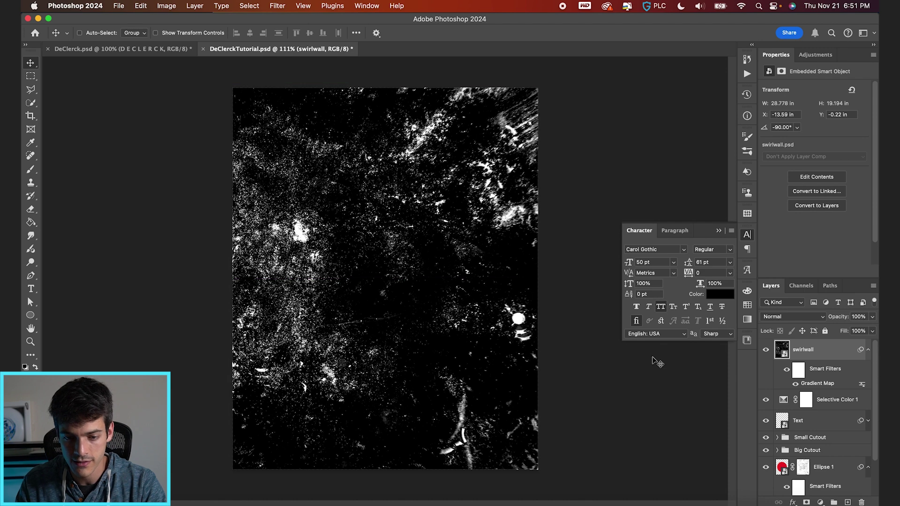
{"action": "key", "text": "super+a"}
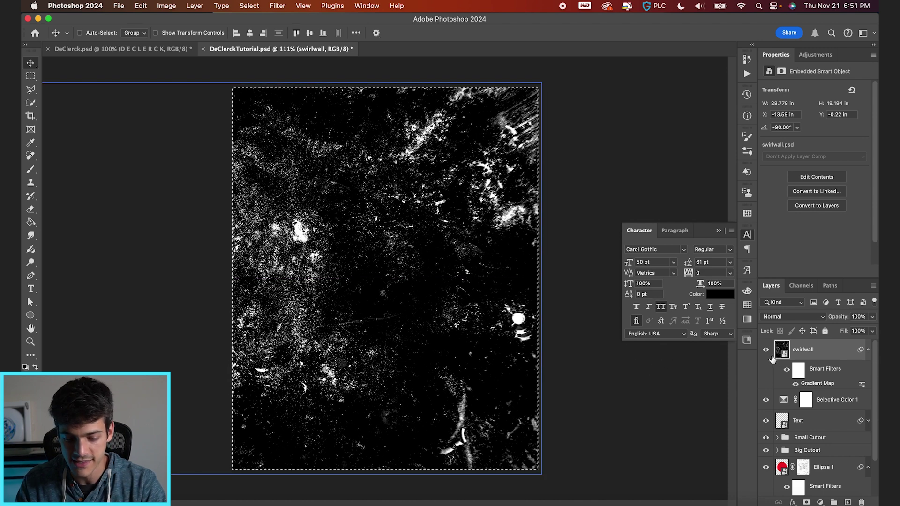
{"action": "left_click", "coordinate": [767, 349]}
{"action": "scroll", "coordinate": [816, 422], "scroll_direction": "down", "scroll_amount": 1}
{"action": "left_click", "coordinate": [824, 439]}
{"action": "key", "text": "super+d"}
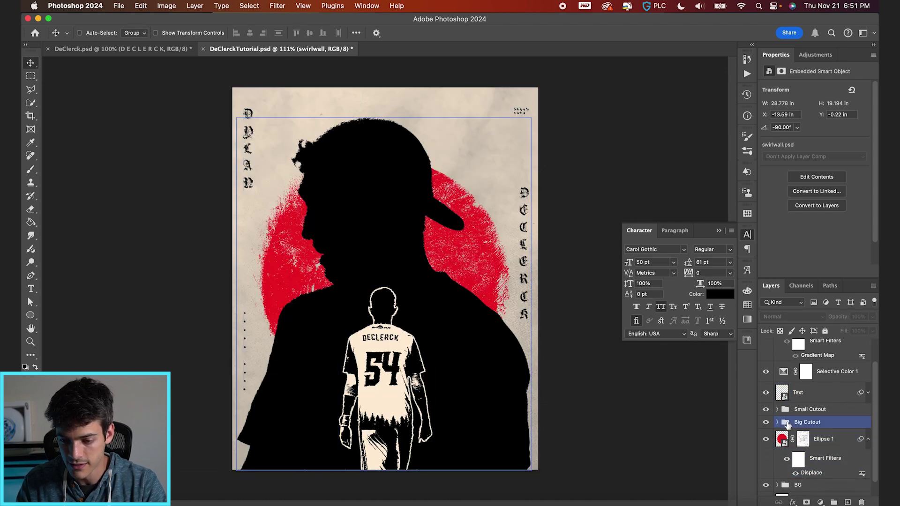
Add a mask to Big Cutout, paste the swirlwall texture into it, and invert it.
{"action": "left_click", "coordinate": [807, 422], "text": "shift"}
{"action": "left_click", "coordinate": [806, 502]}
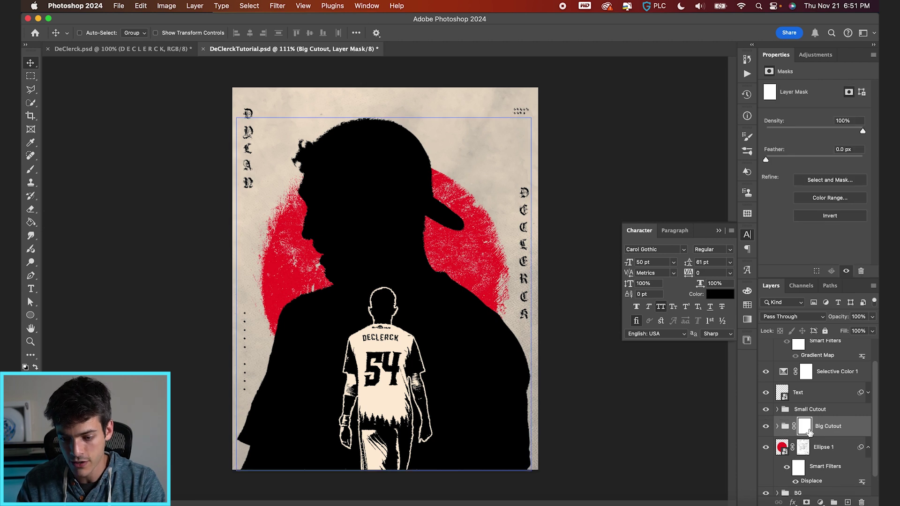
{"action": "left_click", "coordinate": [805, 430], "text": "alt"}
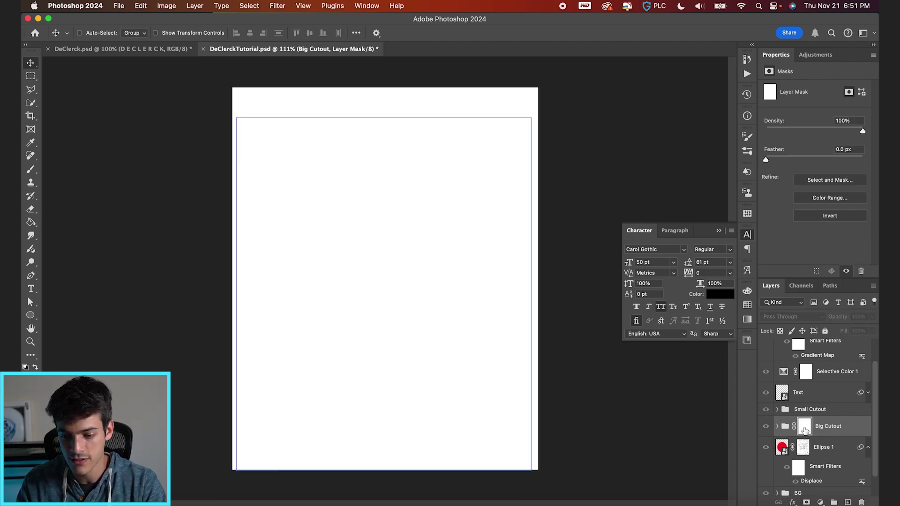
{"action": "key", "text": "super+v"}
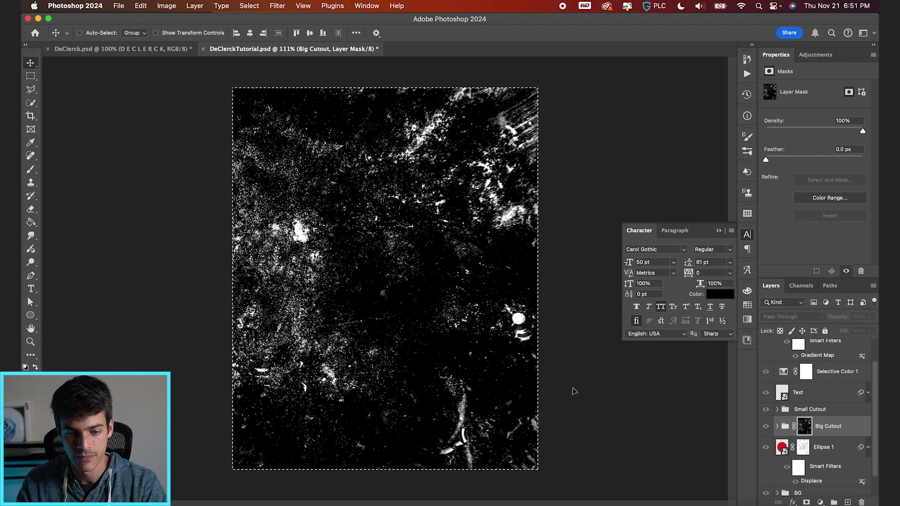
{"action": "key", "text": "super+d"}
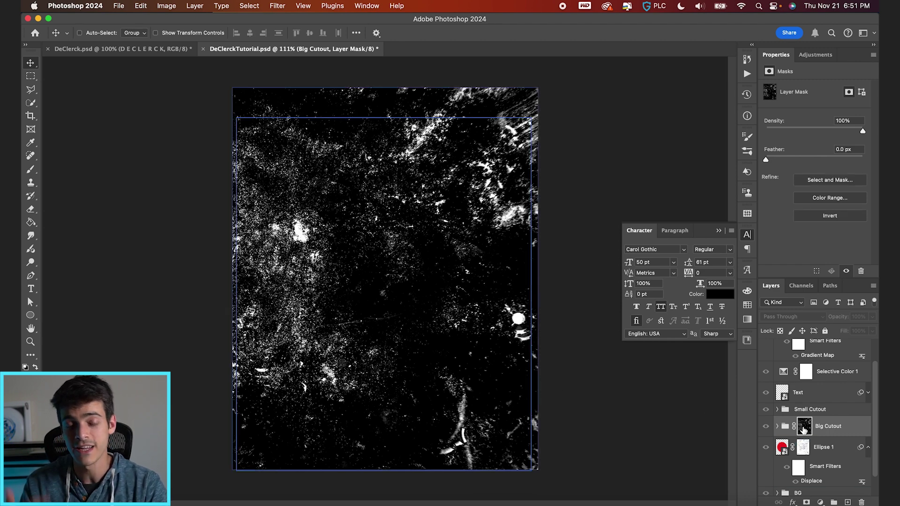
{"action": "key", "text": "super+i"}
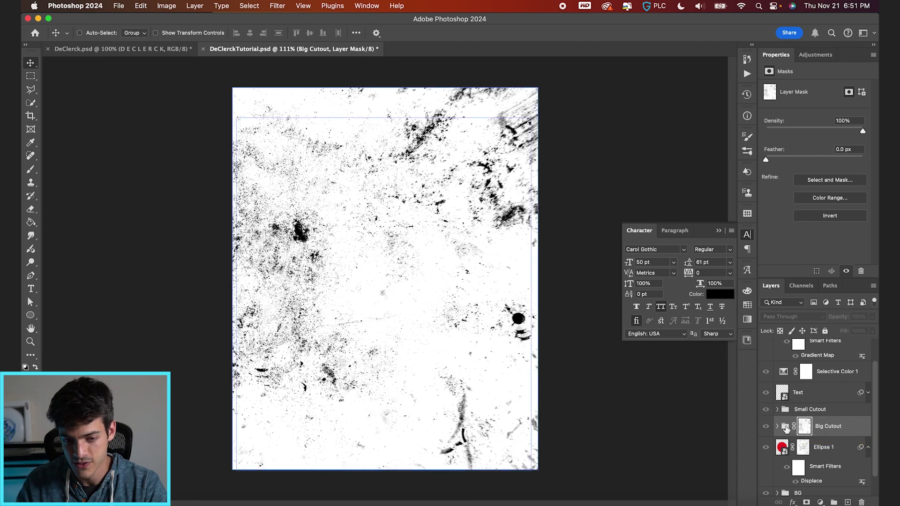
{"action": "left_click", "coordinate": [786, 427]}
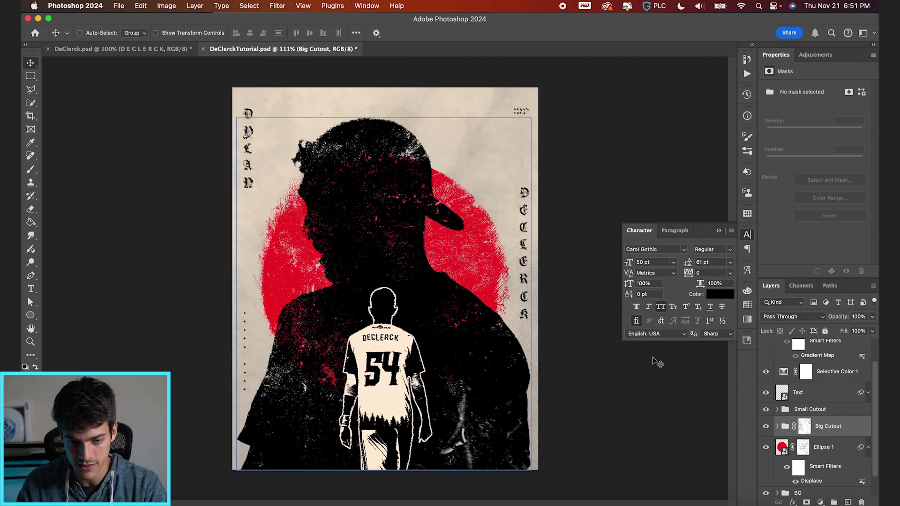
{"action": "left_click", "coordinate": [805, 426]}
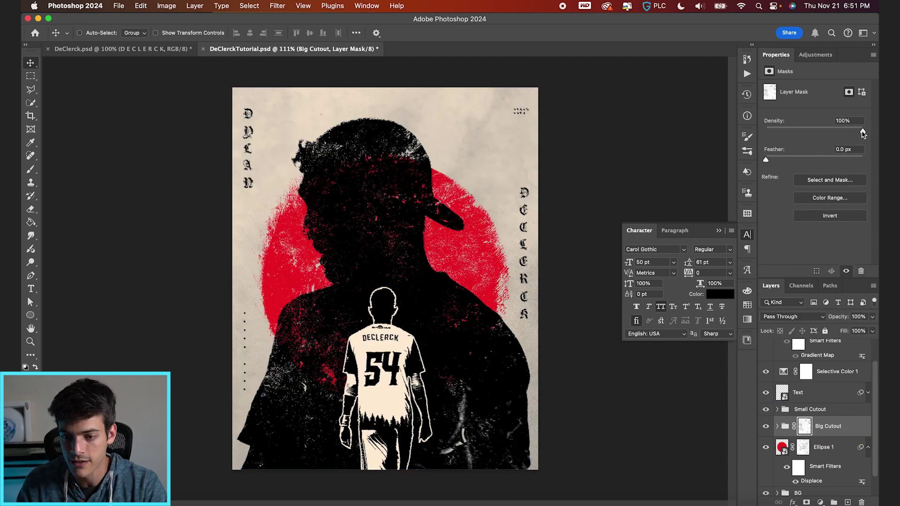
Settle the Big Cutout mask's Density at 74% and ready a 500 px brush.
{"action": "left_click_drag", "start_coordinate": [863, 134], "coordinate": [804, 133]}
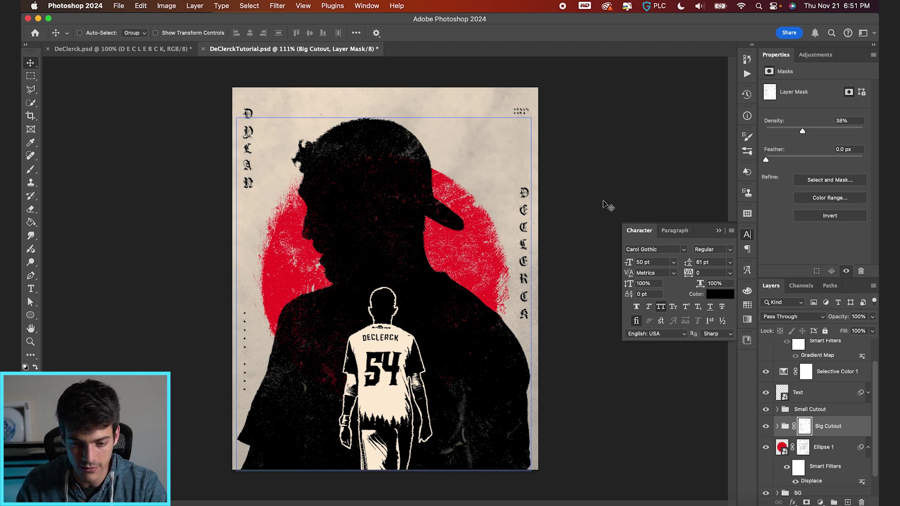
{"action": "left_click_drag", "start_coordinate": [804, 133], "coordinate": [809, 134]}
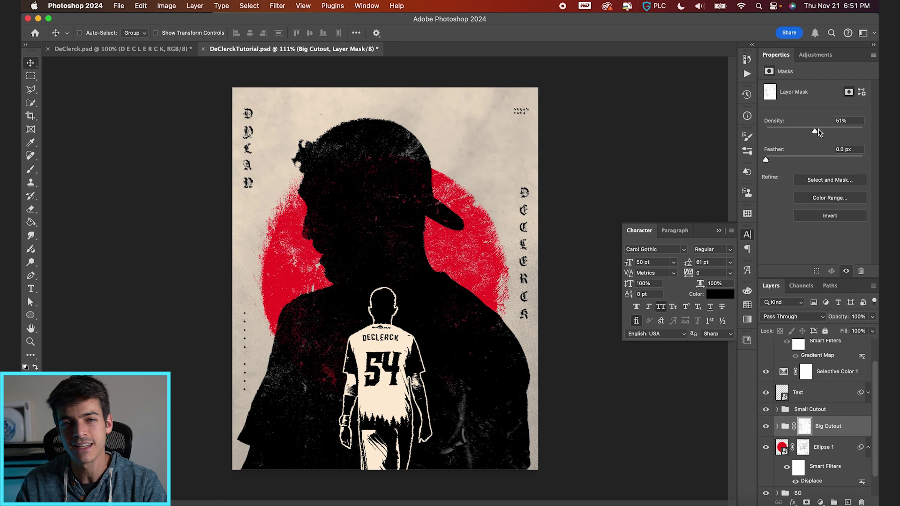
{"action": "left_click_drag", "start_coordinate": [815, 131], "coordinate": [838, 130]}
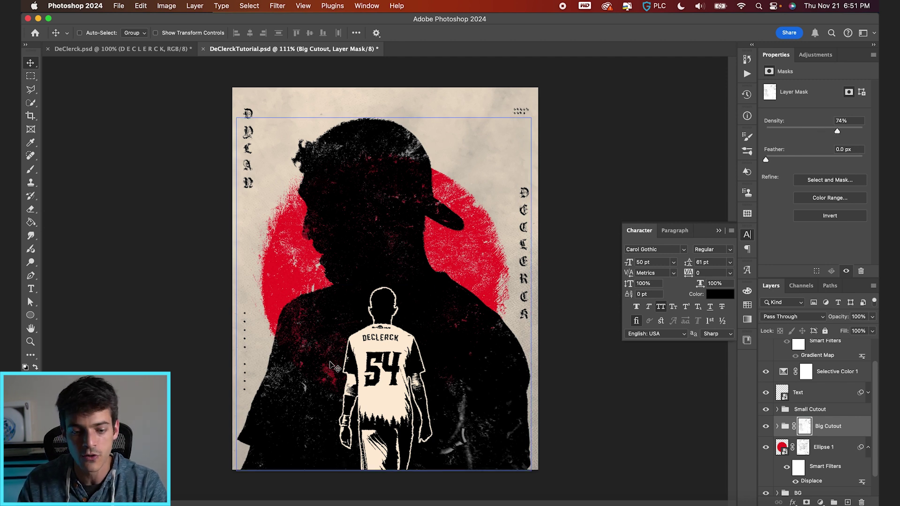
{"action": "key", "text": "b"}
{"action": "key", "text": "bracketleft"}
{"action": "key", "text": "bracketleft"}
{"action": "key", "text": "bracketleft"}
{"action": "key", "text": "bracketleft"}
{"action": "key", "text": "bracketleft"}
{"action": "key", "text": "bracketleft"}
{"action": "key", "text": "bracketleft"}
{"action": "key", "text": "bracketleft"}
{"action": "key", "text": "bracketleft"}
{"action": "key", "text": "bracketleft"}
{"action": "key", "text": "bracketleft"}
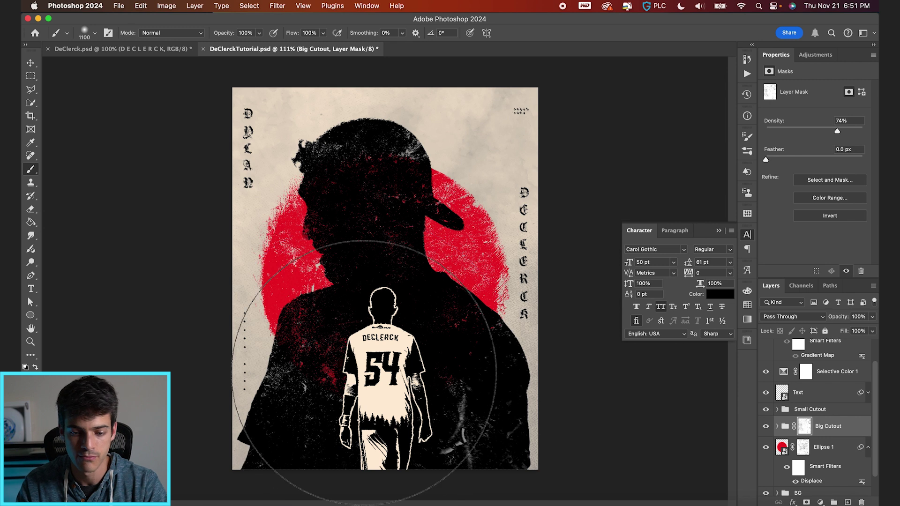
Paint the red patch left of the small player solid black with a 400 px KYLE Ultimate Charcoal Pencil.
{"action": "left_click", "coordinate": [95, 35]}
{"action": "scroll", "coordinate": [82, 206], "scroll_direction": "down", "scroll_amount": 10}
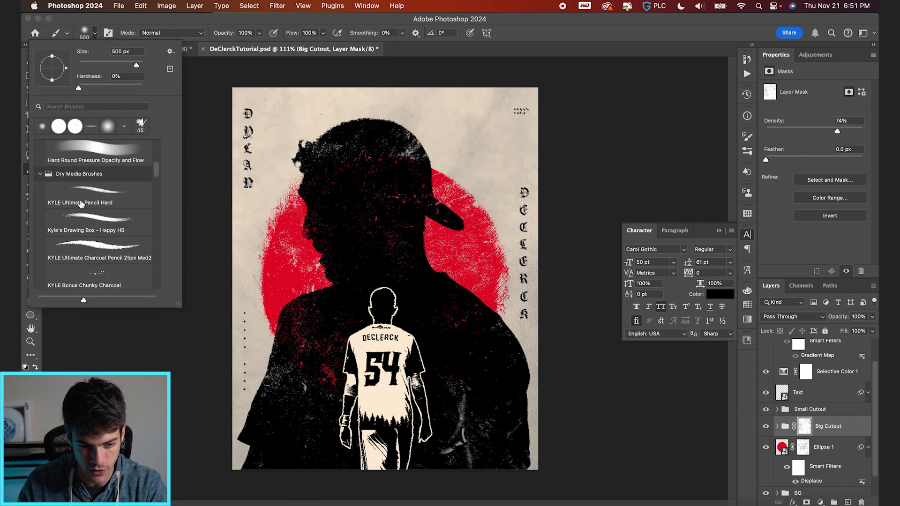
{"action": "left_click", "coordinate": [80, 224]}
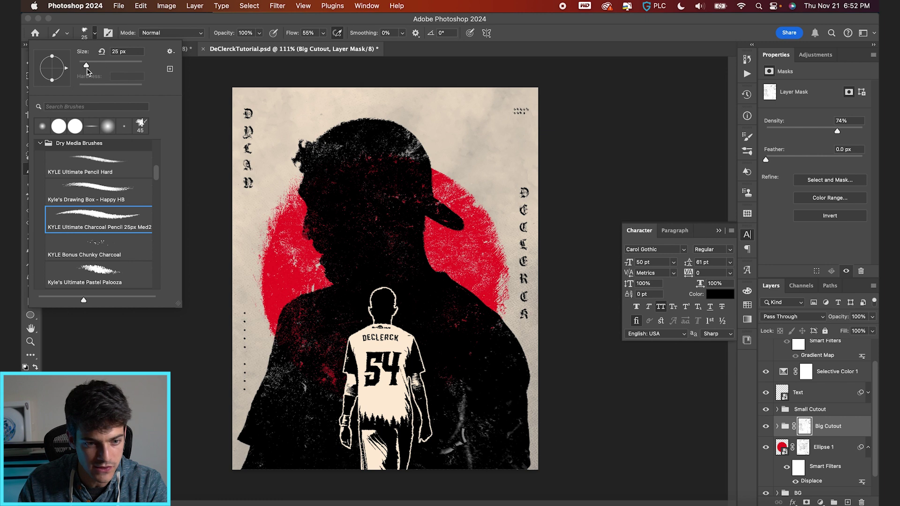
{"action": "left_click_drag", "start_coordinate": [87, 66], "coordinate": [96, 65]}
{"action": "key", "text": "Return"}
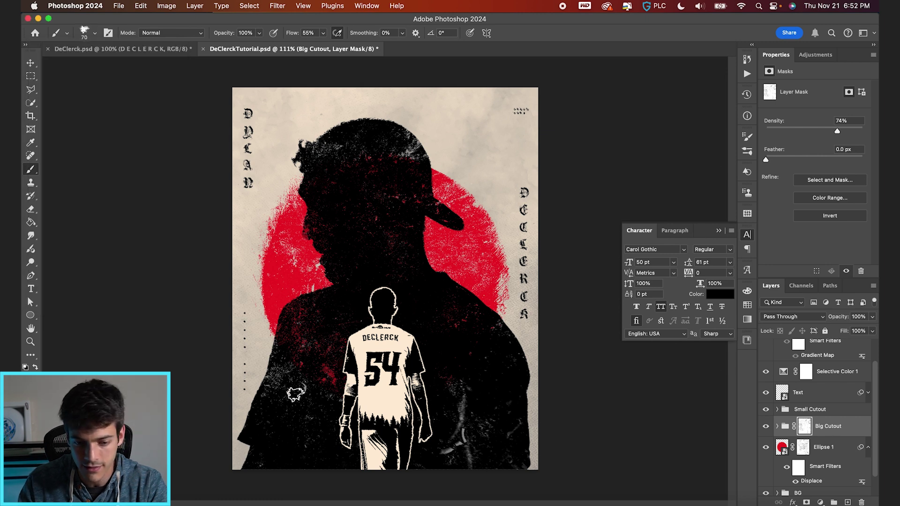
{"action": "key", "text": "bracketright"}
{"action": "key", "text": "bracketright"}
{"action": "key", "text": "bracketright"}
{"action": "key", "text": "bracketright"}
{"action": "key", "text": "bracketright"}
{"action": "key", "text": "bracketright"}
{"action": "key", "text": "bracketright"}
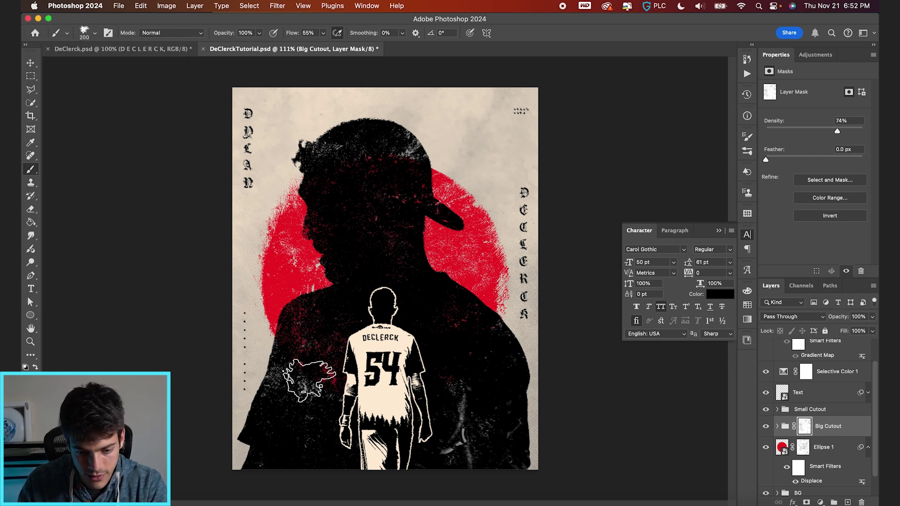
{"action": "key", "text": "x"}
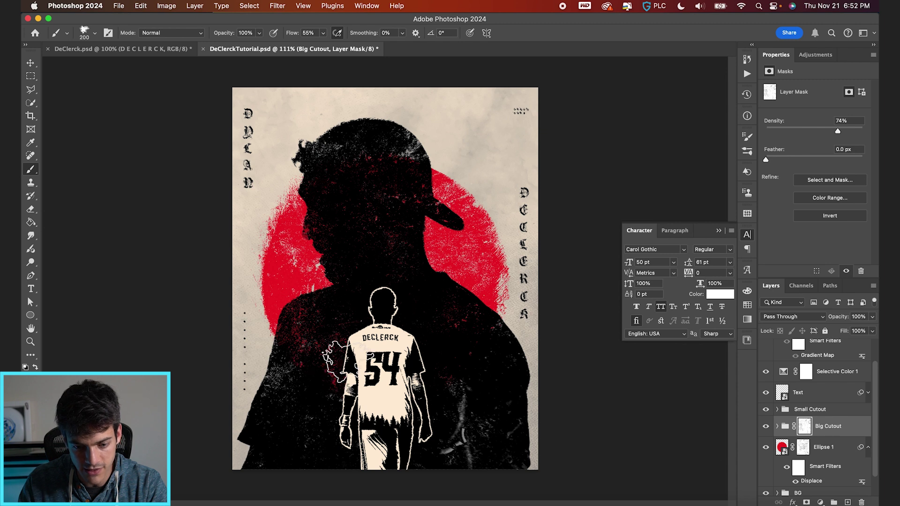
{"action": "key", "text": "bracketright"}
{"action": "key", "text": "bracketright"}
{"action": "key", "text": "bracketright"}
{"action": "key", "text": "bracketright"}
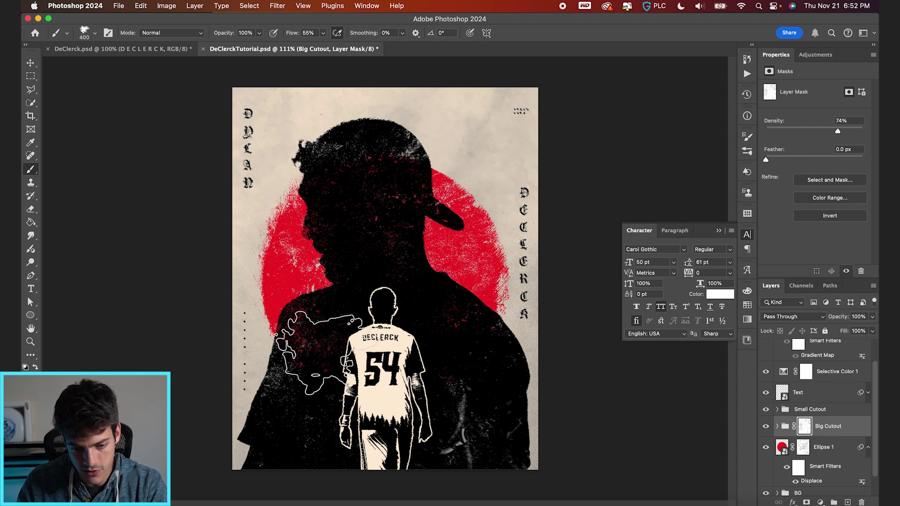
{"action": "mouse_move", "coordinate": [319, 353]}
{"action": "left_mouse_down"}
{"action": "mouse_move", "coordinate": [301, 355]}
{"action": "mouse_move", "coordinate": [309, 347]}
{"action": "left_mouse_up"}
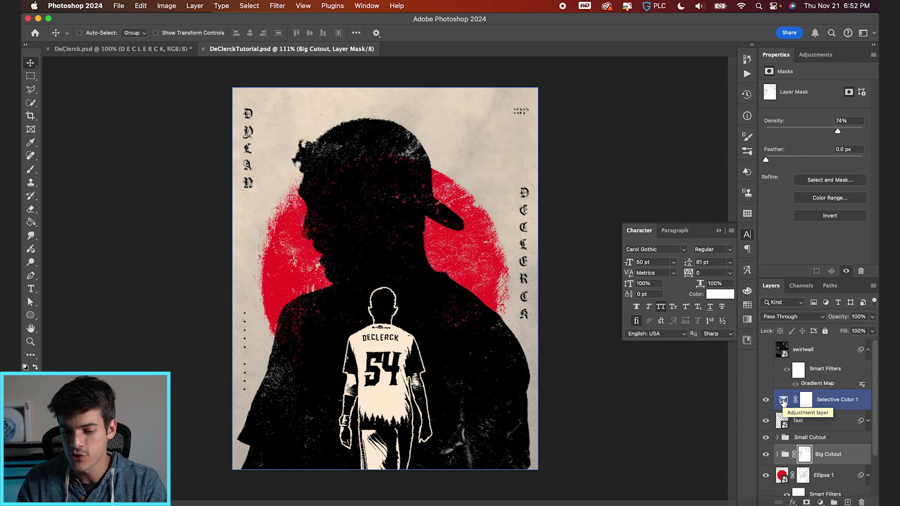
{"action": "left_click", "coordinate": [783, 402]}
{"action": "left_click", "coordinate": [783, 402]}
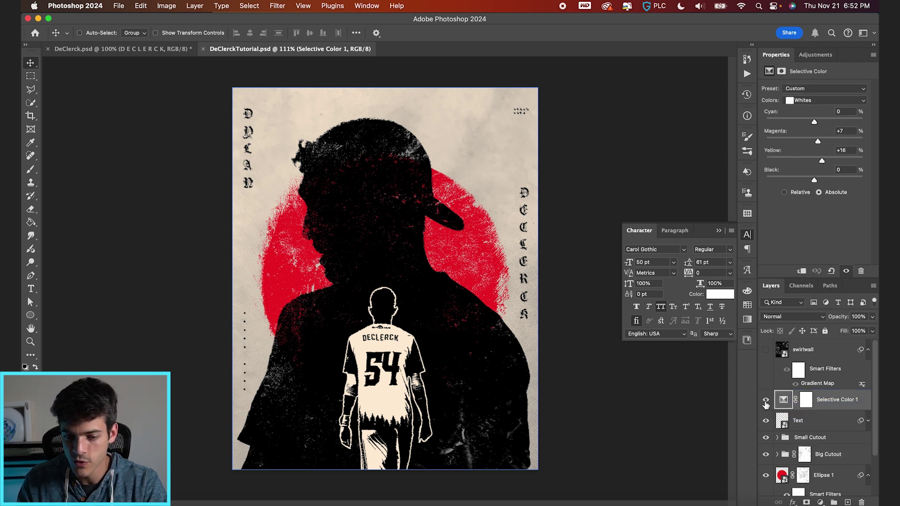
{"action": "left_click", "coordinate": [766, 401]}
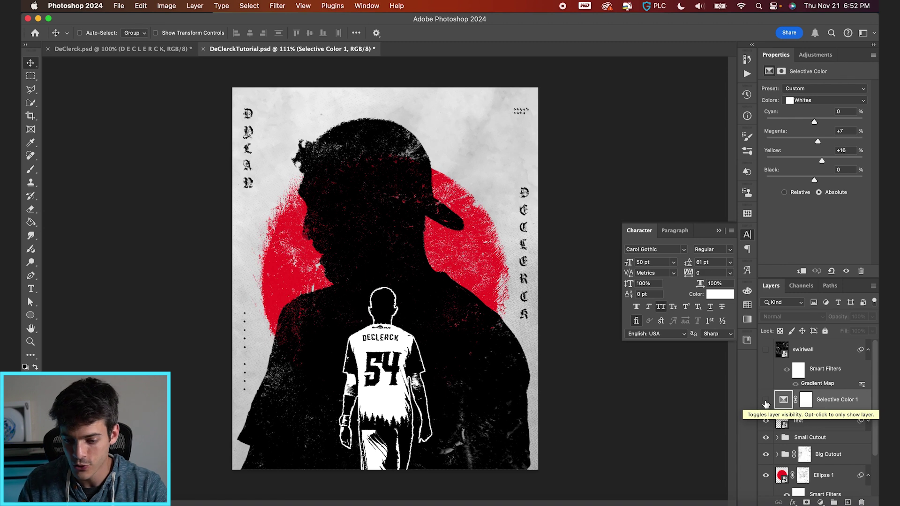
{"action": "left_click", "coordinate": [767, 402]}
{"action": "left_click", "coordinate": [766, 401]}
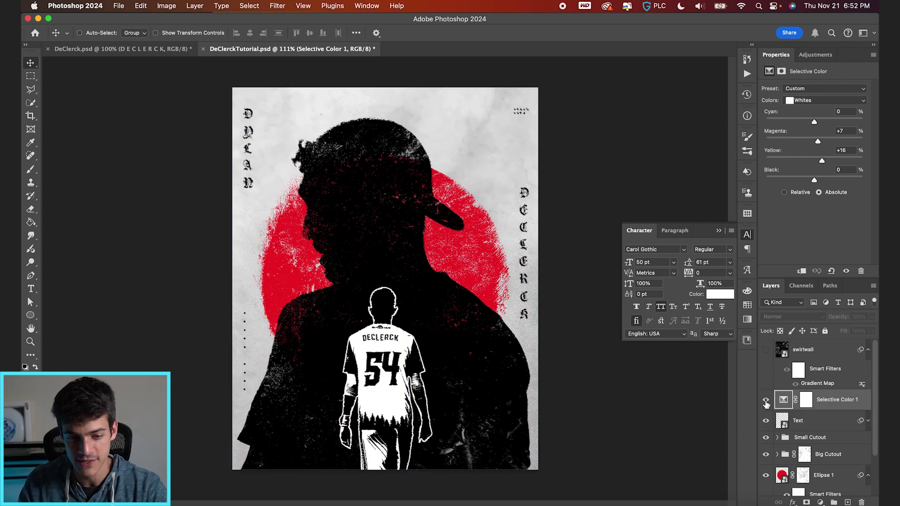
{"action": "left_click", "coordinate": [766, 401]}
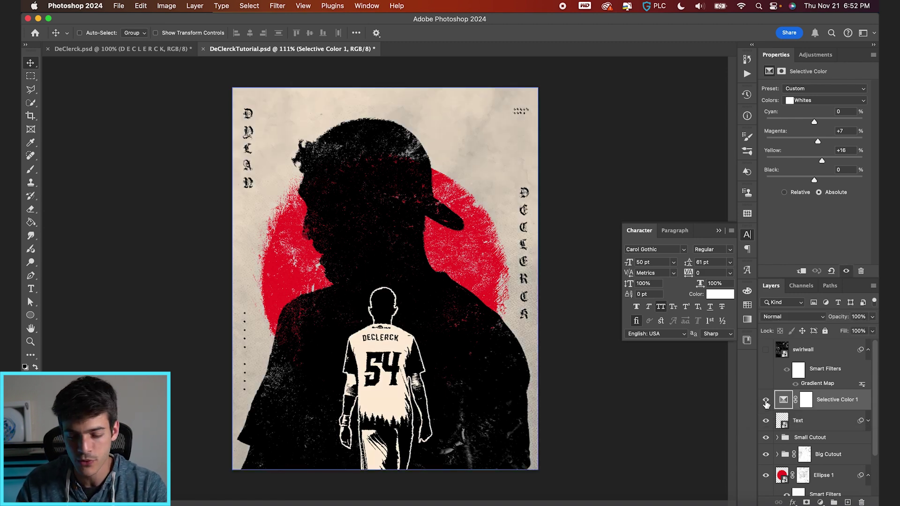
{"action": "left_click", "coordinate": [766, 402]}
{"action": "left_click", "coordinate": [767, 401]}
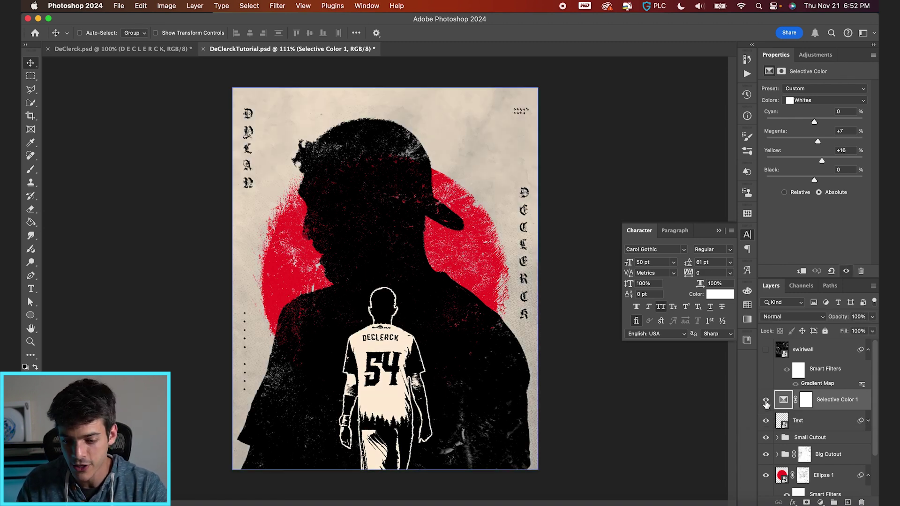
{"action": "left_click", "coordinate": [834, 503]}
Name the group Finishing and place roughGrunge.psd, scaled up to cover the canvas.
{"action": "type", "text": "Finishing"}
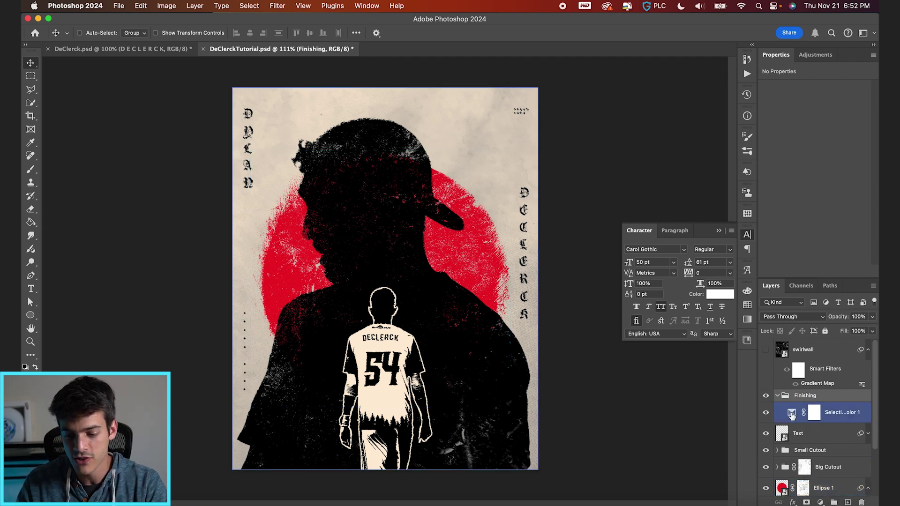
{"action": "left_click", "coordinate": [791, 413]}
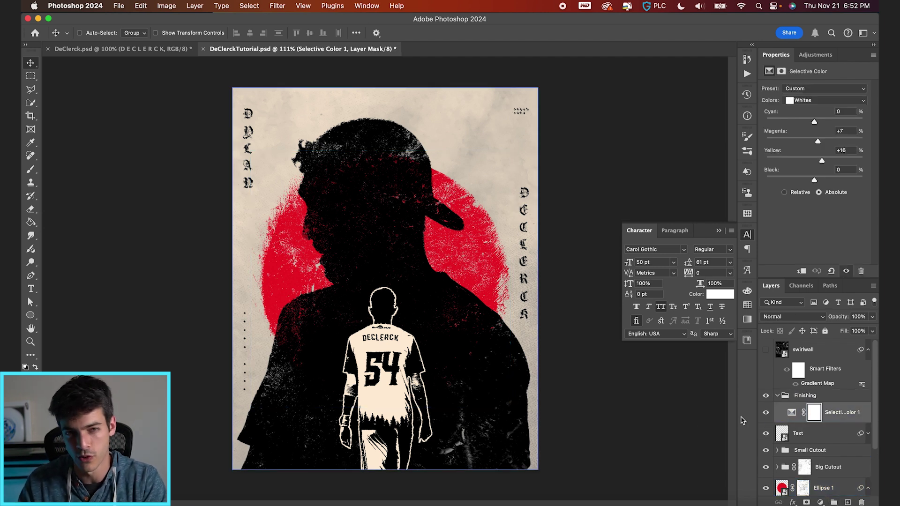
{"action": "key", "text": "super+Tab"}
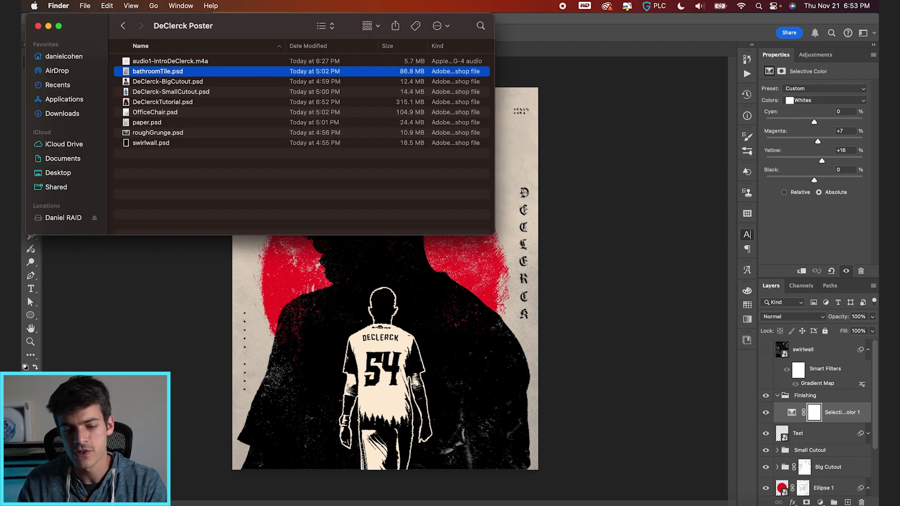
{"action": "left_click_drag", "start_coordinate": [162, 136], "coordinate": [345, 313]}
{"action": "left_click_drag", "start_coordinate": [522, 188], "coordinate": [701, 137]}
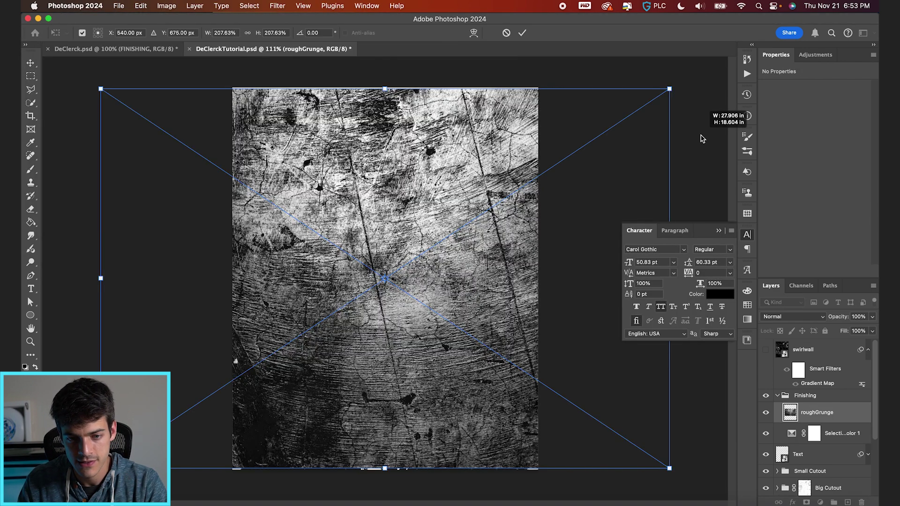
{"action": "key", "text": "Return"}
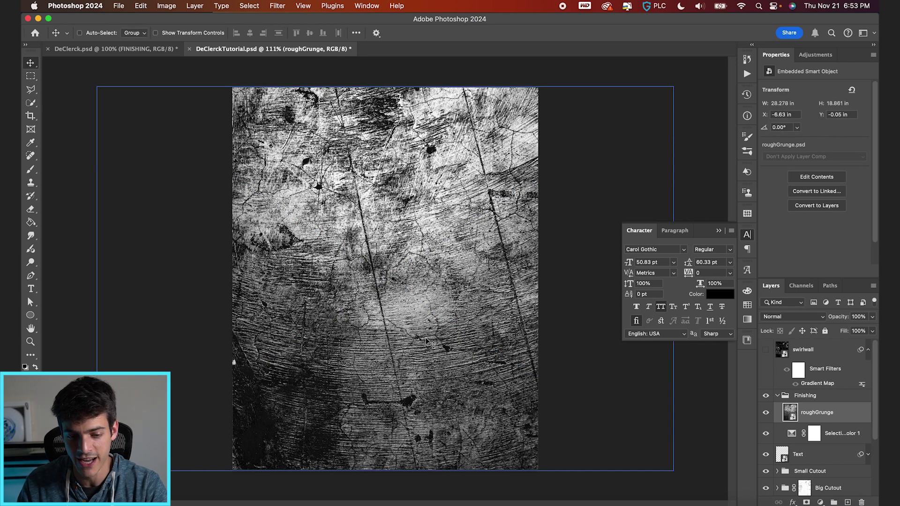
Blend the roughGrunge texture in Soft Light at 49% opacity.
{"action": "left_click", "coordinate": [804, 319]}
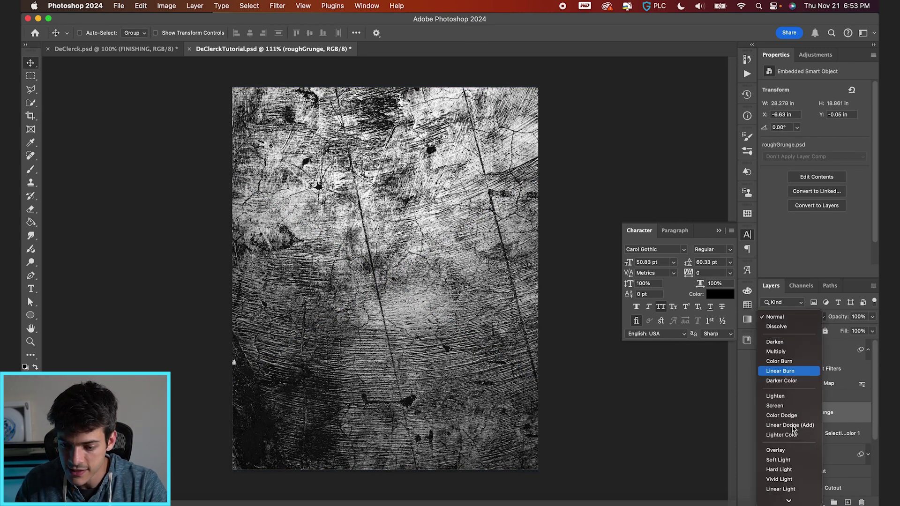
{"action": "left_click", "coordinate": [791, 461]}
{"action": "left_click_drag", "start_coordinate": [838, 319], "coordinate": [810, 319]}
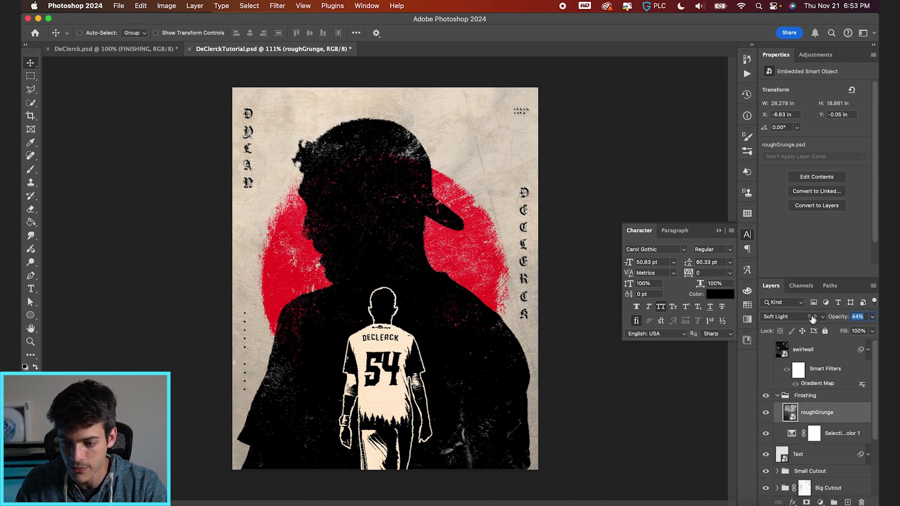
{"action": "left_click_drag", "start_coordinate": [816, 319], "coordinate": [814, 319]}
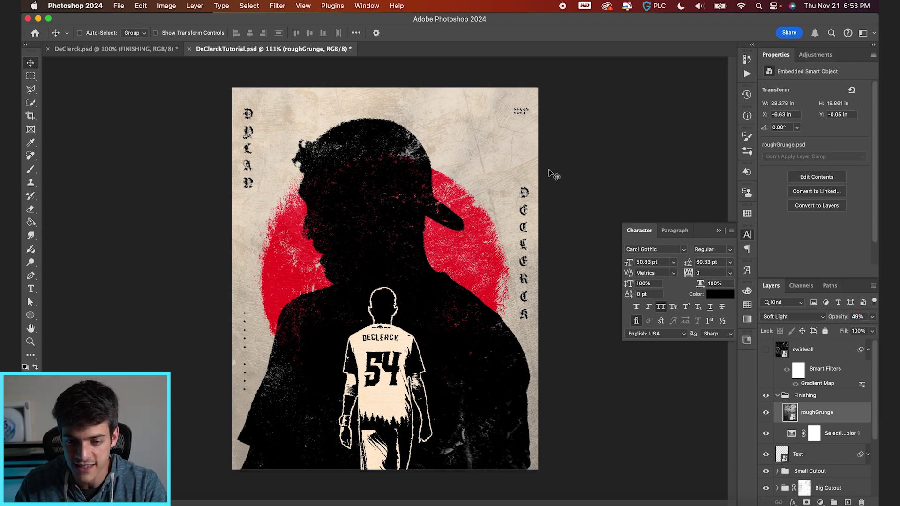
{"action": "key", "text": "super+Tab"}
Place paper.psd over the poster and blend it in Multiply at 61% opacity.
{"action": "left_click_drag", "start_coordinate": [159, 126], "coordinate": [412, 392]}
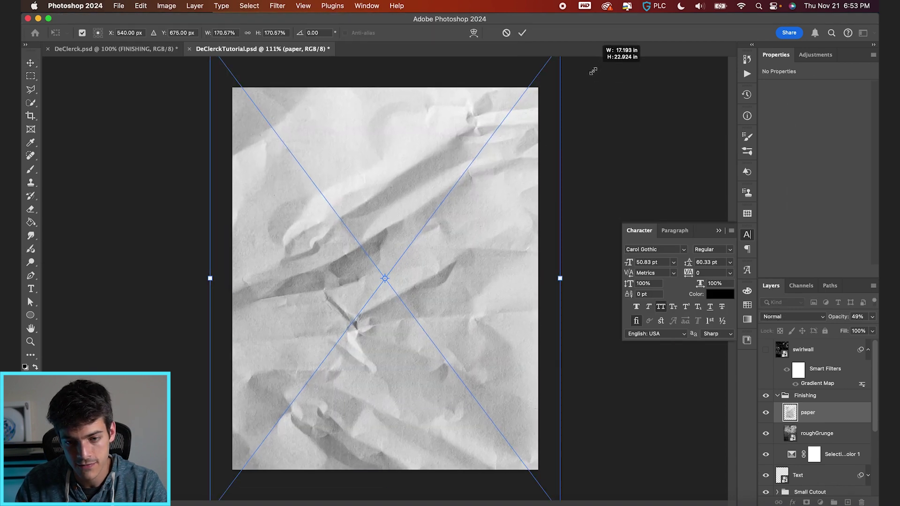
{"action": "key", "text": "Return"}
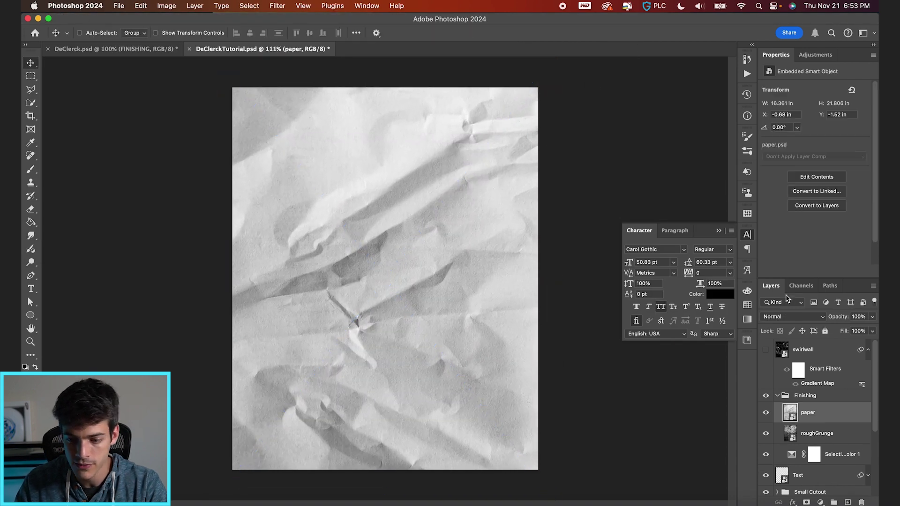
{"action": "left_click", "coordinate": [800, 318]}
{"action": "left_click", "coordinate": [797, 351]}
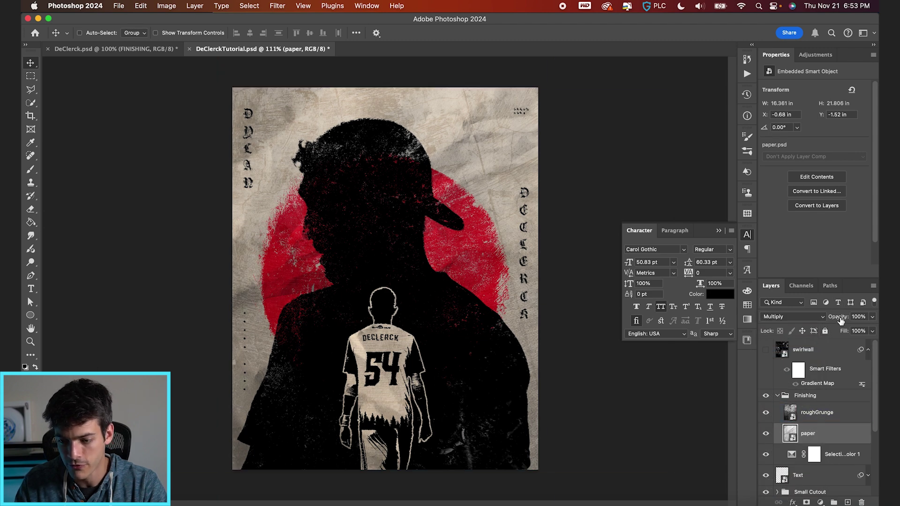
{"action": "left_click_drag", "start_coordinate": [840, 318], "coordinate": [821, 319]}
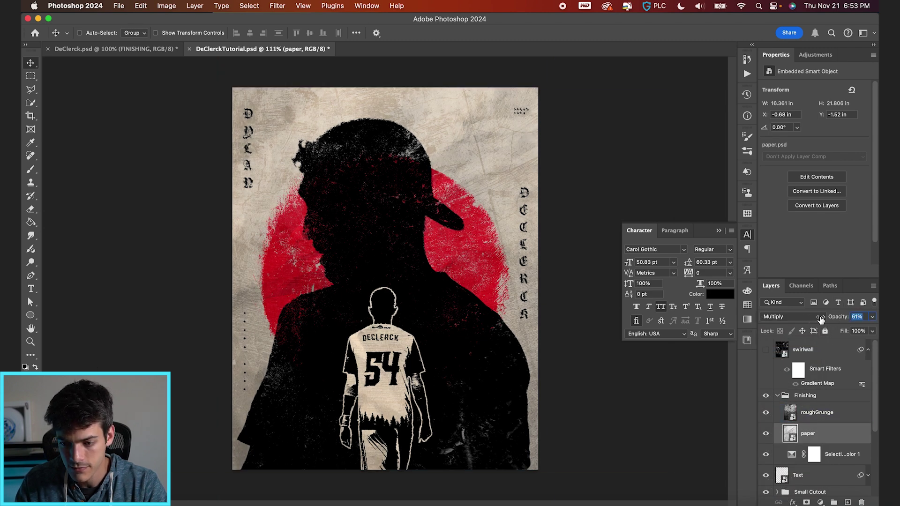
Collapse the Finishing group and toggle its visibility to compare the textures.
{"action": "left_click", "coordinate": [805, 396]}
{"action": "left_click", "coordinate": [777, 396]}
{"action": "left_click", "coordinate": [767, 396]}
{"action": "left_click", "coordinate": [767, 396]}
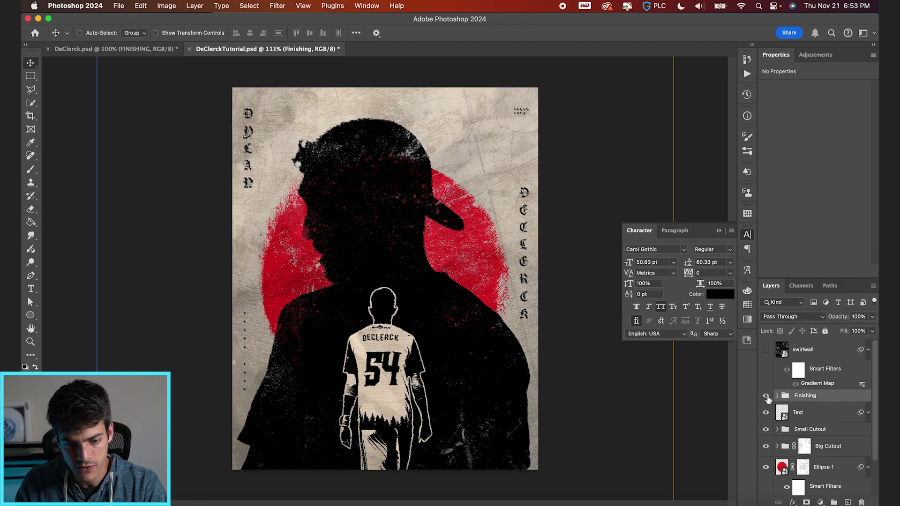
{"action": "left_click", "coordinate": [766, 396]}
{"action": "left_click", "coordinate": [766, 396]}
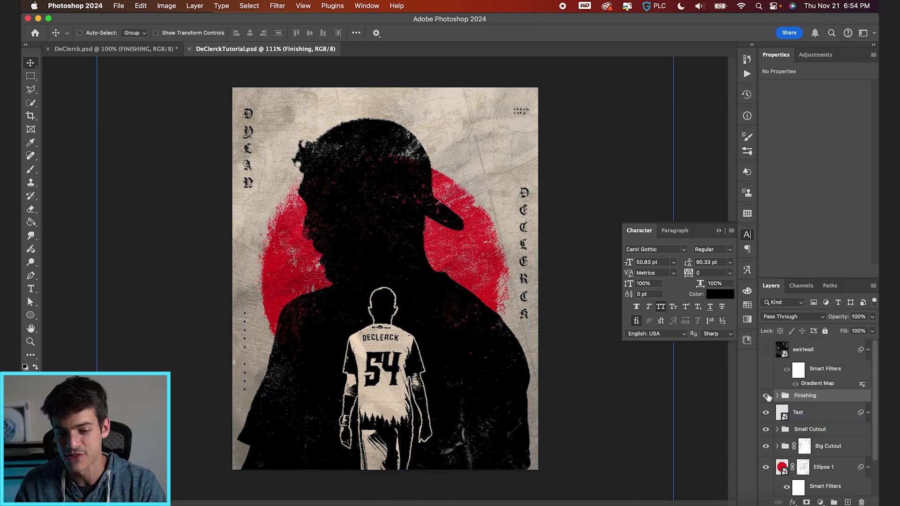
{"action": "left_click", "coordinate": [767, 396]}
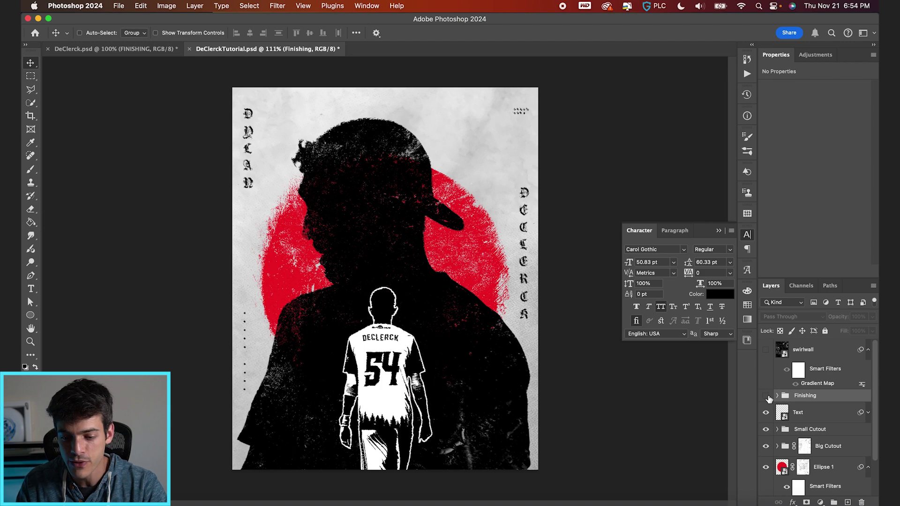
{"action": "scroll", "coordinate": [509, 136], "scroll_direction": "up", "scroll_amount": 5}
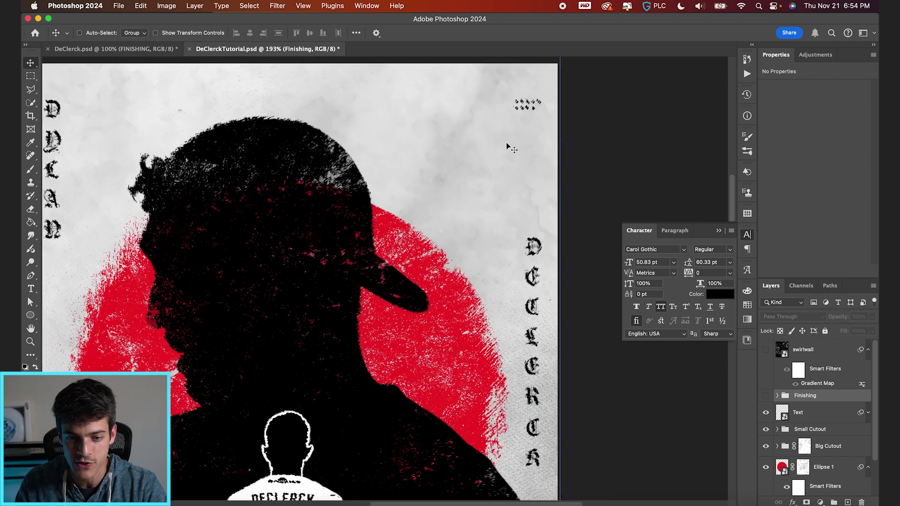
{"action": "scroll", "coordinate": [528, 185], "scroll_direction": "down", "scroll_amount": 5}
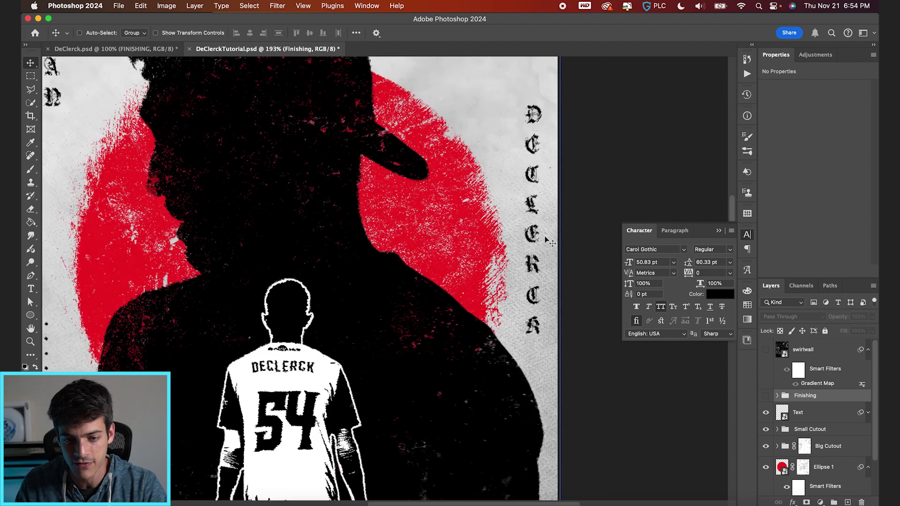
{"action": "scroll", "coordinate": [546, 240], "scroll_direction": "up", "scroll_amount": 5}
{"action": "scroll", "coordinate": [442, 240], "scroll_direction": "down", "scroll_amount": 3}
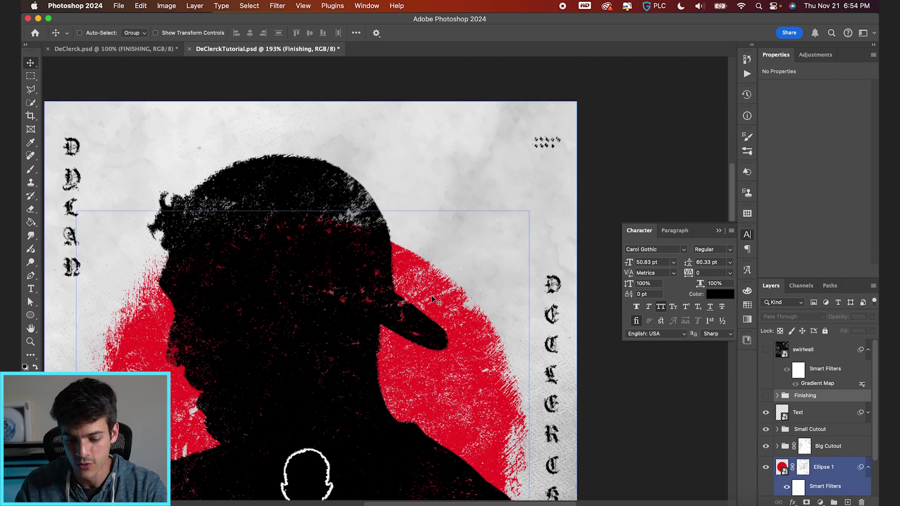
{"action": "left_click", "coordinate": [767, 397]}
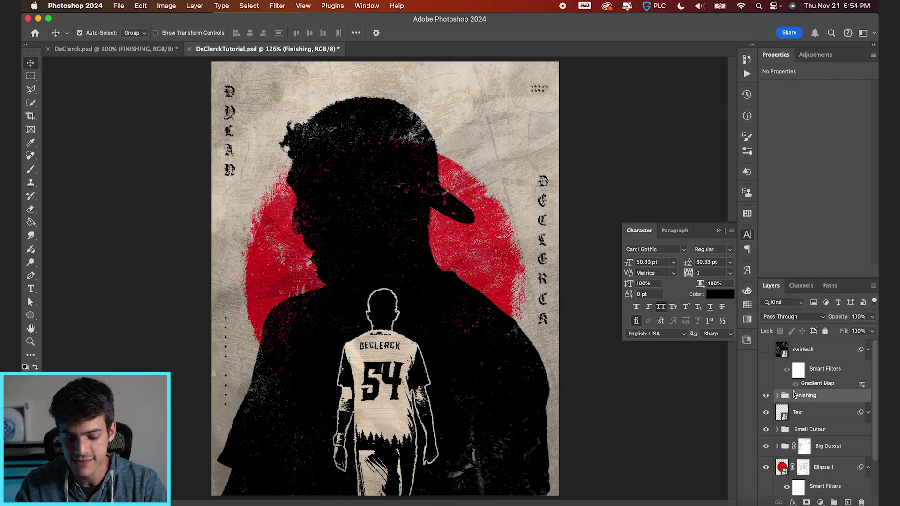
{"action": "key", "text": "super+alt+shift+n"}
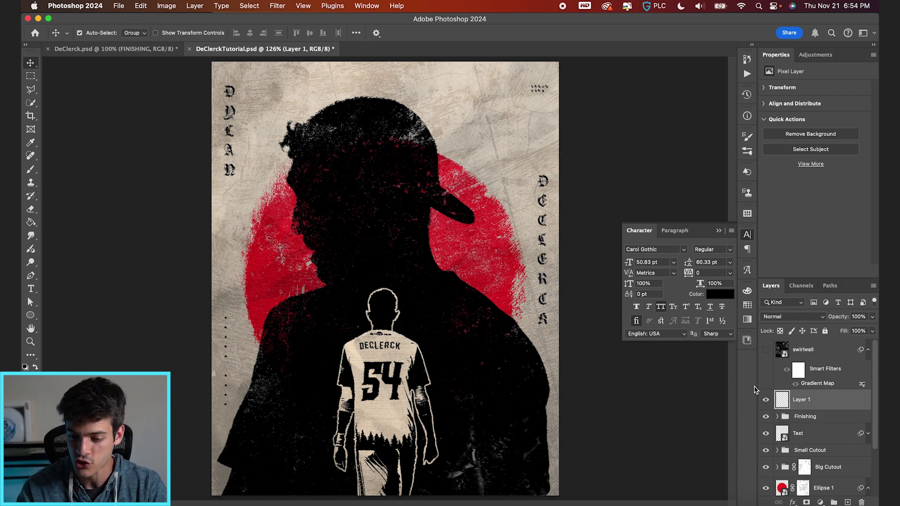
Stamp all visible layers into Layer 1, convert it to a smart object, and start the Camera Raw Filter.
{"action": "key", "text": "super+alt+shift+e"}
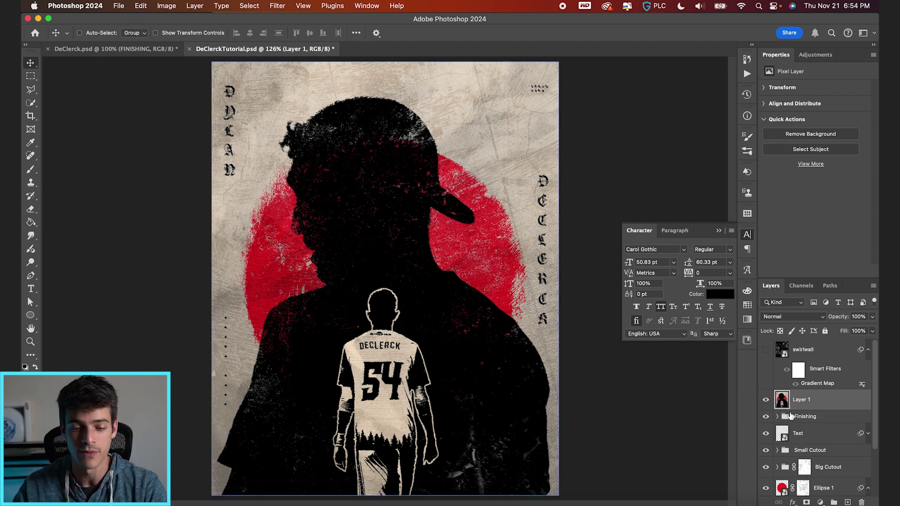
{"action": "left_click", "coordinate": [277, 5]}
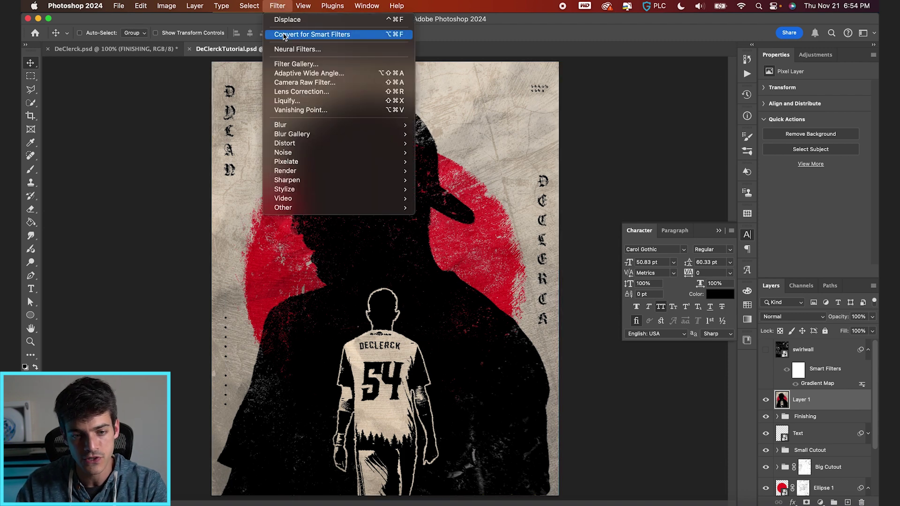
{"action": "left_click", "coordinate": [283, 35]}
{"action": "left_click", "coordinate": [280, 5]}
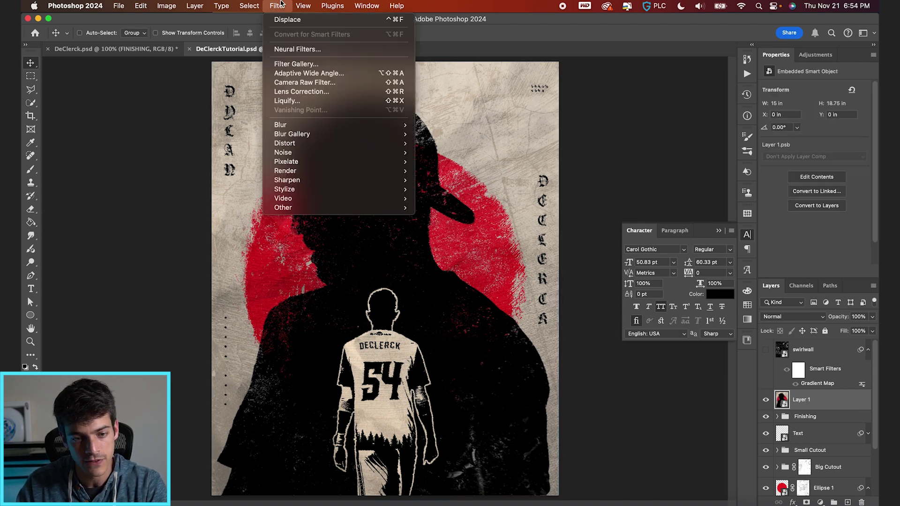
{"action": "left_click", "coordinate": [314, 83]}
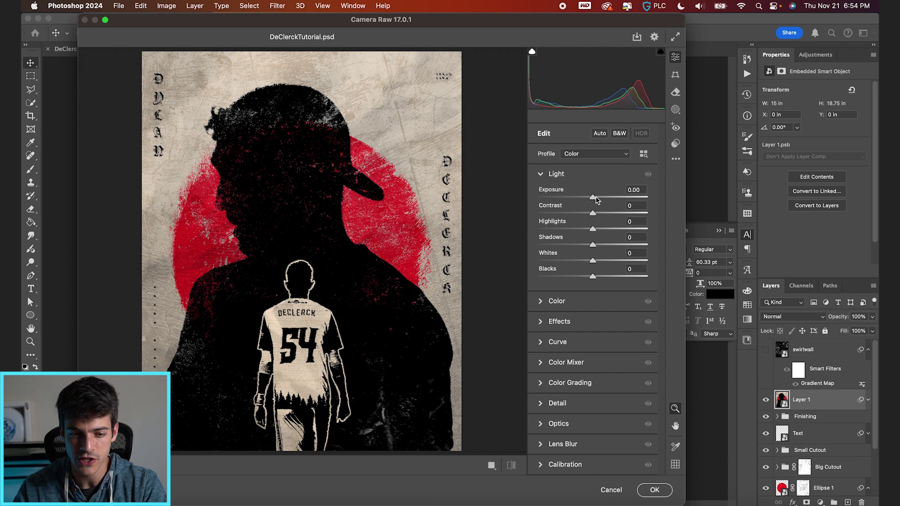
Raise Exposure to +0.40, testing and then resetting the Shadows slider.
{"action": "left_click_drag", "start_coordinate": [593, 199], "coordinate": [596, 199]}
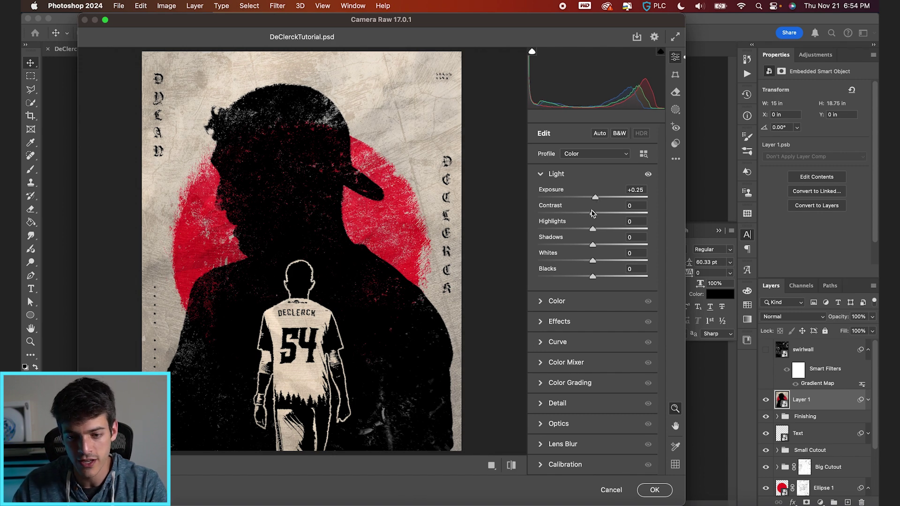
{"action": "left_click_drag", "start_coordinate": [597, 199], "coordinate": [577, 230]}
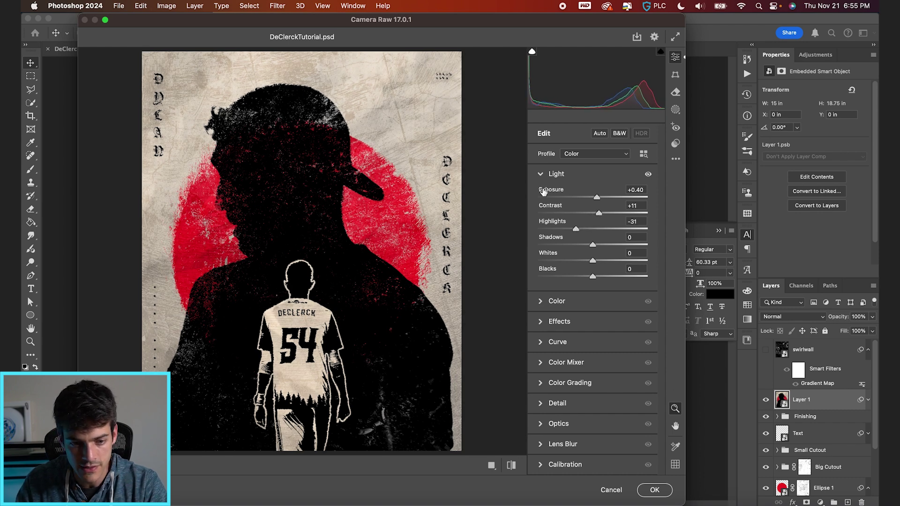
{"action": "mouse_move", "coordinate": [593, 245]}
{"action": "left_mouse_down"}
{"action": "mouse_move", "coordinate": [631, 247]}
{"action": "mouse_move", "coordinate": [600, 238]}
{"action": "mouse_move", "coordinate": [597, 253]}
{"action": "left_mouse_up"}
{"action": "double_click", "coordinate": [628, 245]}
Darken the edges with a -11 vignette in the Effects settings.
{"action": "left_click", "coordinate": [559, 321]}
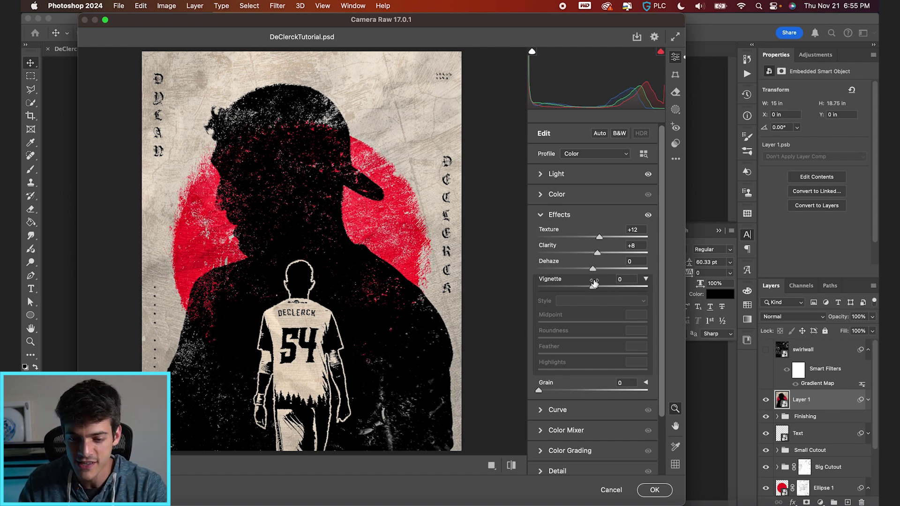
{"action": "left_click_drag", "start_coordinate": [594, 283], "coordinate": [586, 290]}
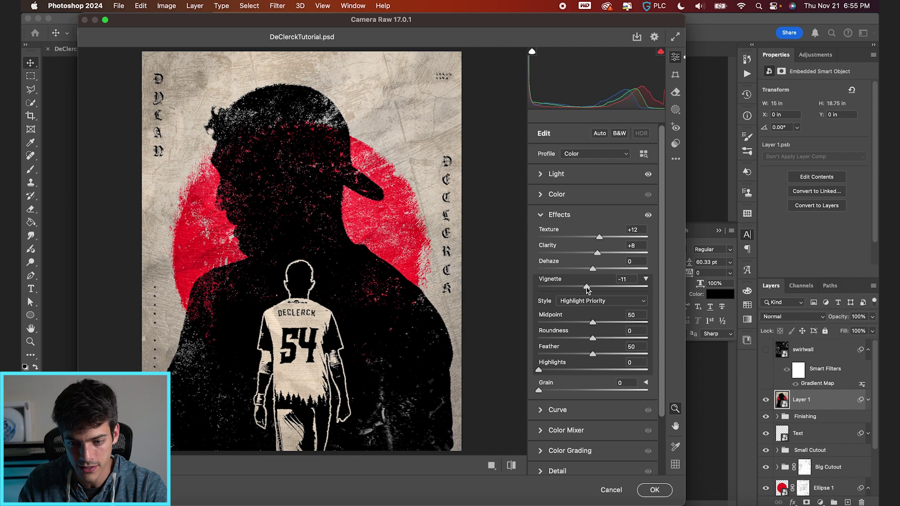
{"action": "left_click", "coordinate": [545, 411]}
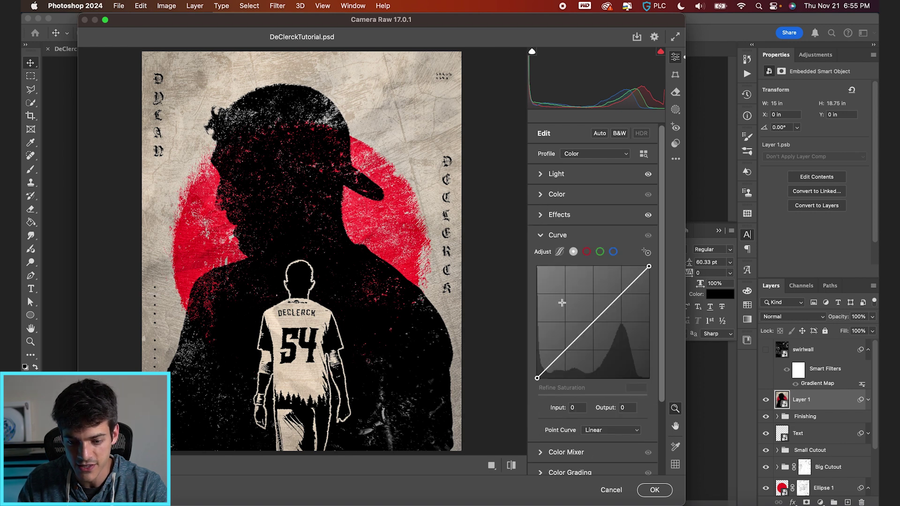
Lift the tone curve's black point for matte blacks and add Grain 39.
{"action": "left_click", "coordinate": [565, 350]}
{"action": "left_click", "coordinate": [594, 322]}
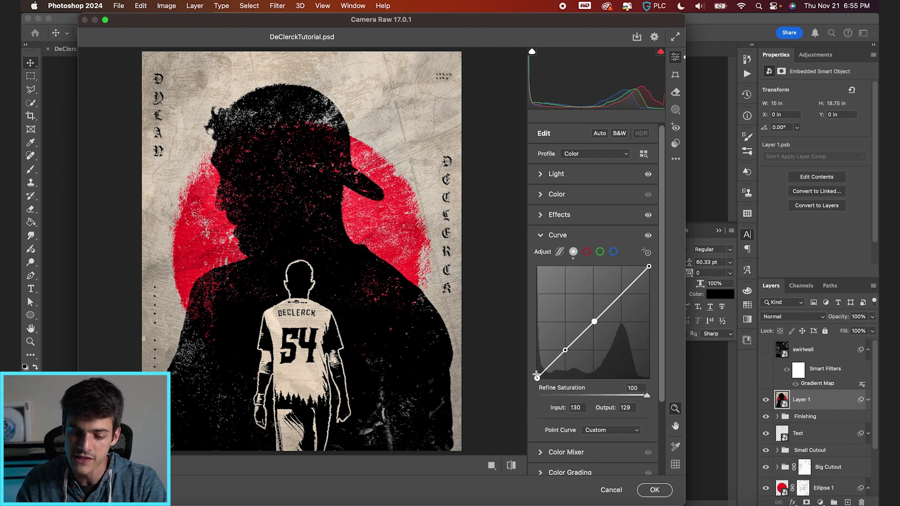
{"action": "left_click_drag", "start_coordinate": [537, 376], "coordinate": [538, 362]}
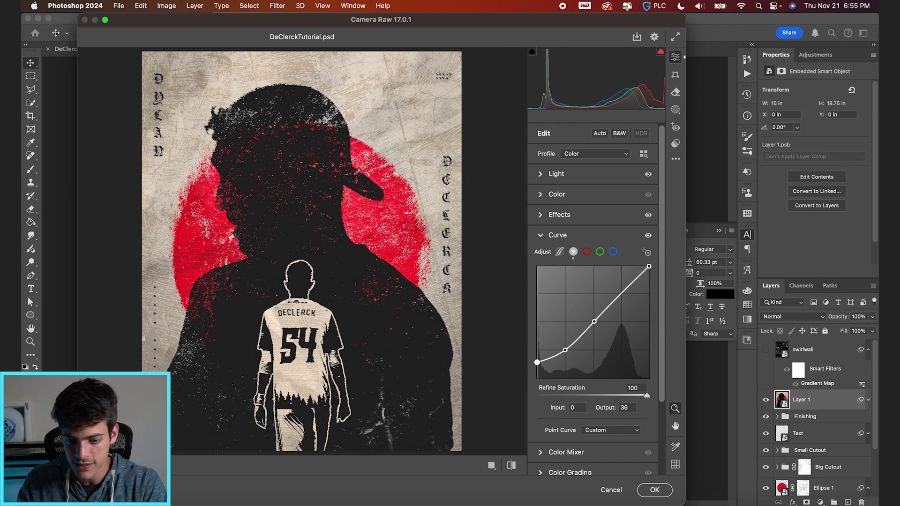
{"action": "left_click", "coordinate": [544, 216]}
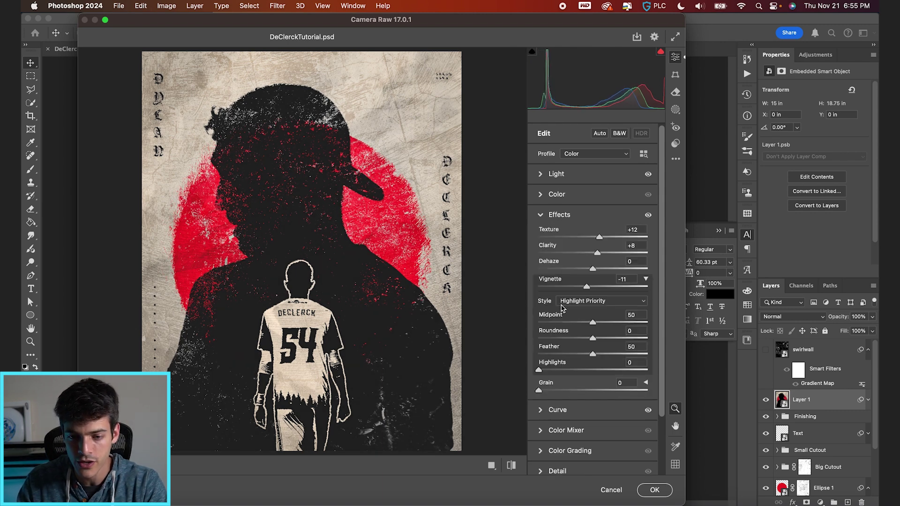
{"action": "left_click_drag", "start_coordinate": [562, 391], "coordinate": [582, 393]}
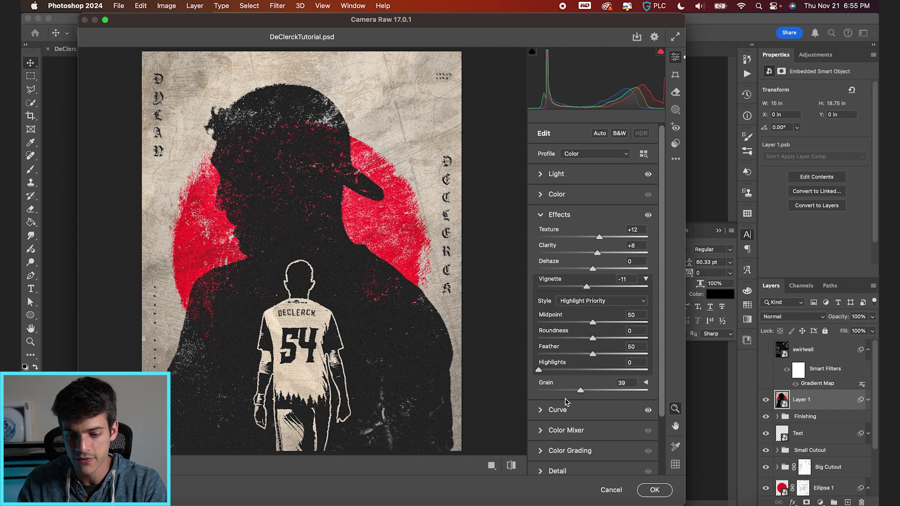
{"action": "left_click", "coordinate": [541, 216]}
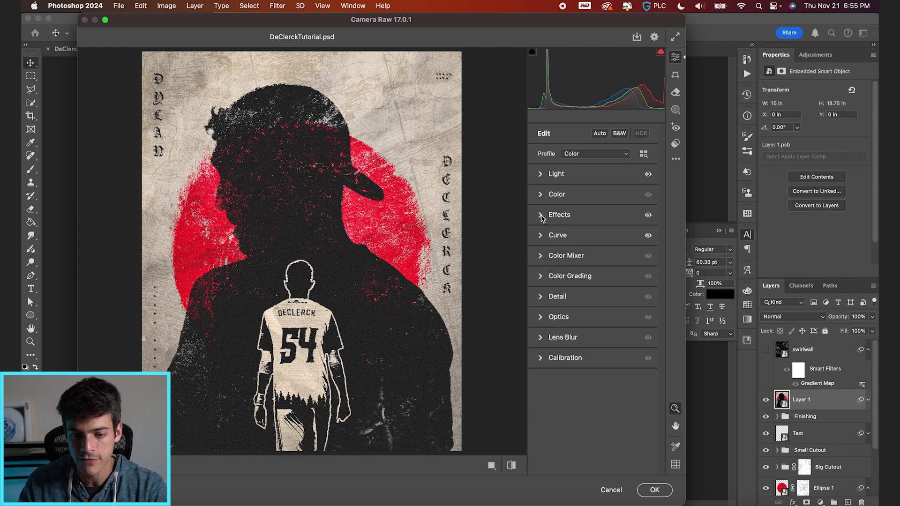
Warm the colours with Temperature +13, Tint +11 and Saturation +3, then apply Camera Raw.
{"action": "left_click", "coordinate": [541, 195]}
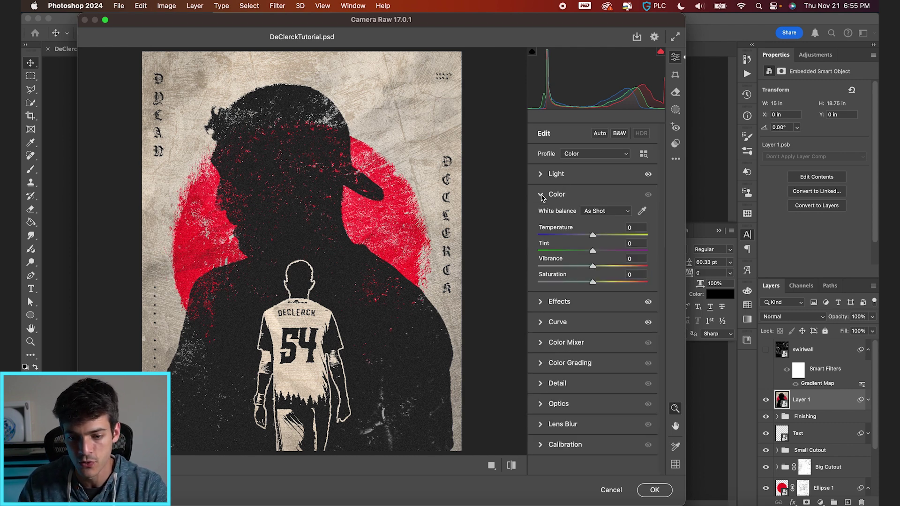
{"action": "left_click", "coordinate": [594, 267]}
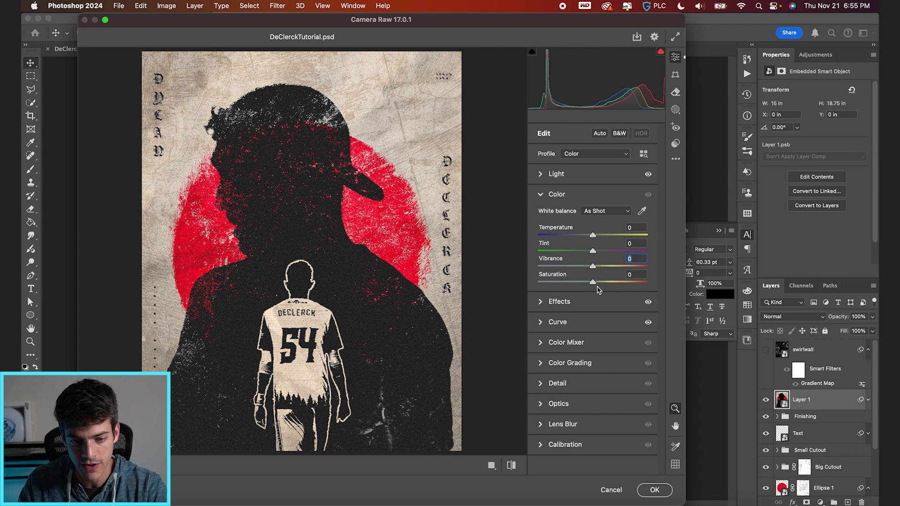
{"action": "left_click_drag", "start_coordinate": [593, 235], "coordinate": [602, 253]}
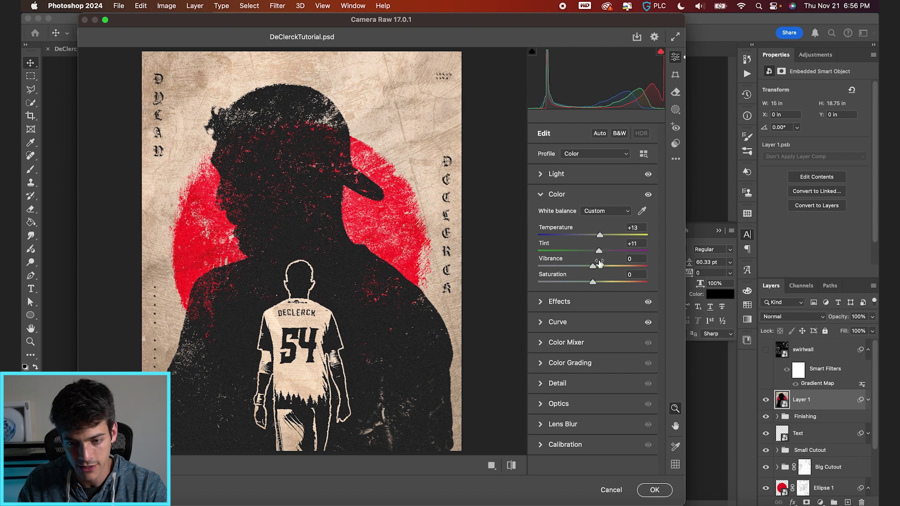
{"action": "left_click_drag", "start_coordinate": [592, 283], "coordinate": [594, 282]}
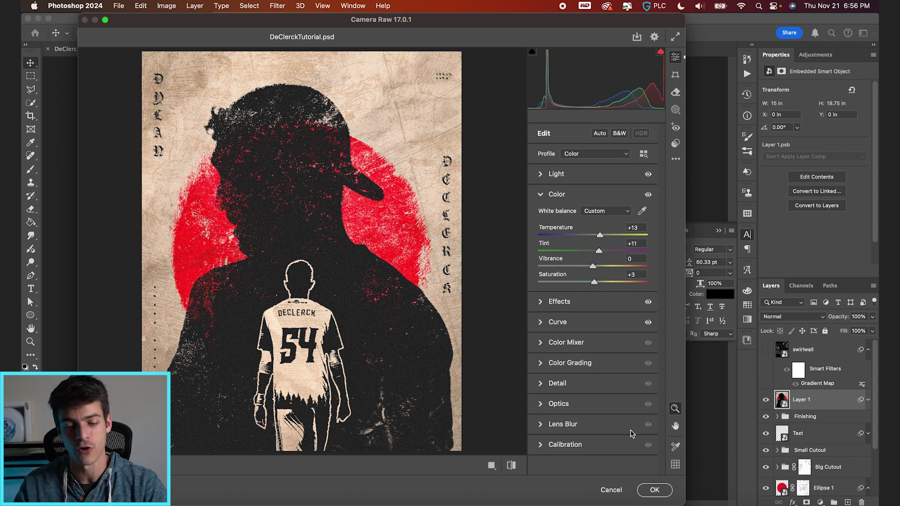
{"action": "left_click", "coordinate": [656, 492]}
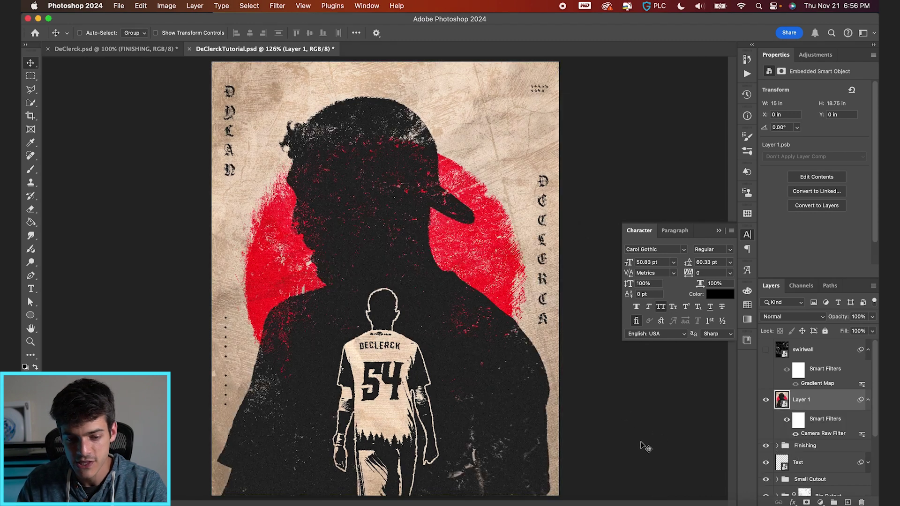
Save DeClerckTutorial.psd with Cmd+S.
{"action": "key", "text": "super+s"}
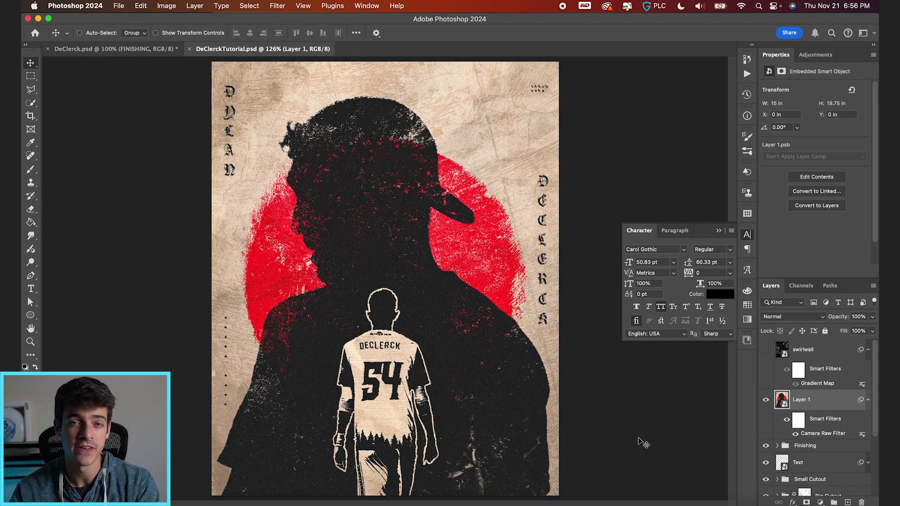